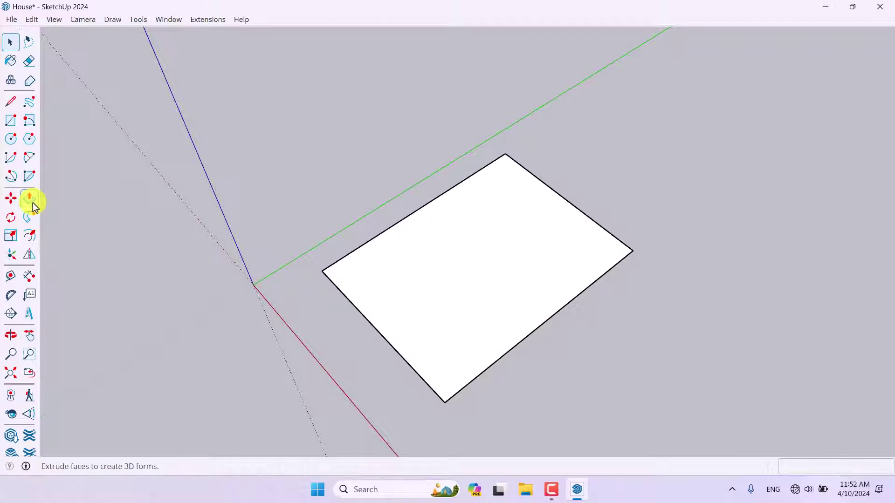
# Step: Push/Pull the rectangle face up 300 cm into a solid box for the house's main block
pyautogui.click(31, 200)
pyautogui.moveTo(346, 360); pyautogui.dragTo(368, 265, button='middle')
pyautogui.click(18, 200)
pyautogui.click(30, 200)
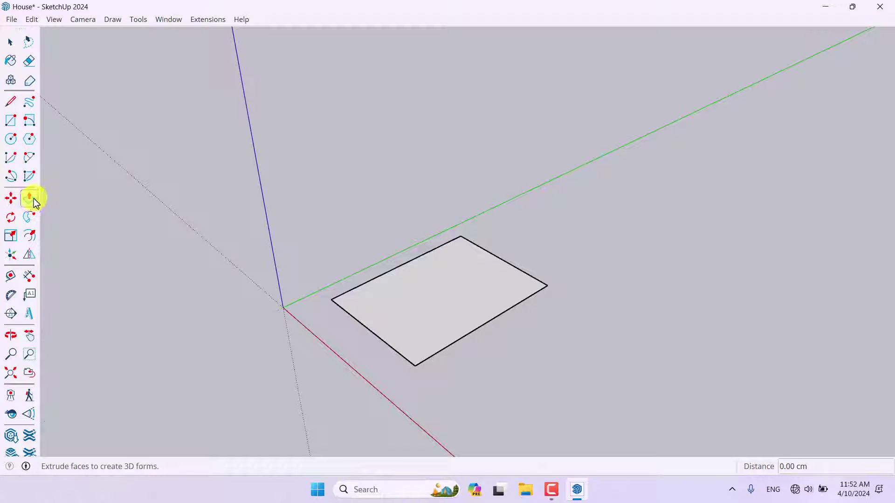
pyautogui.moveTo(336, 300); pyautogui.dragTo(369, 279, button='middle')
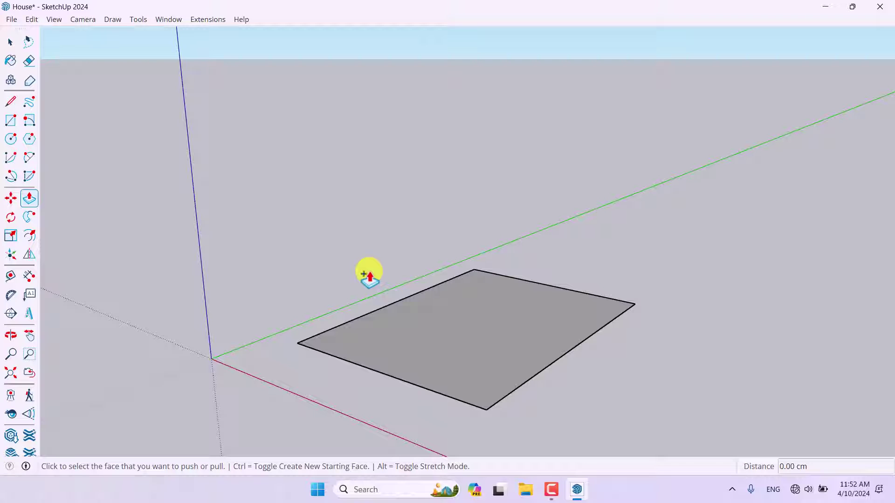
pyautogui.click(451, 328)
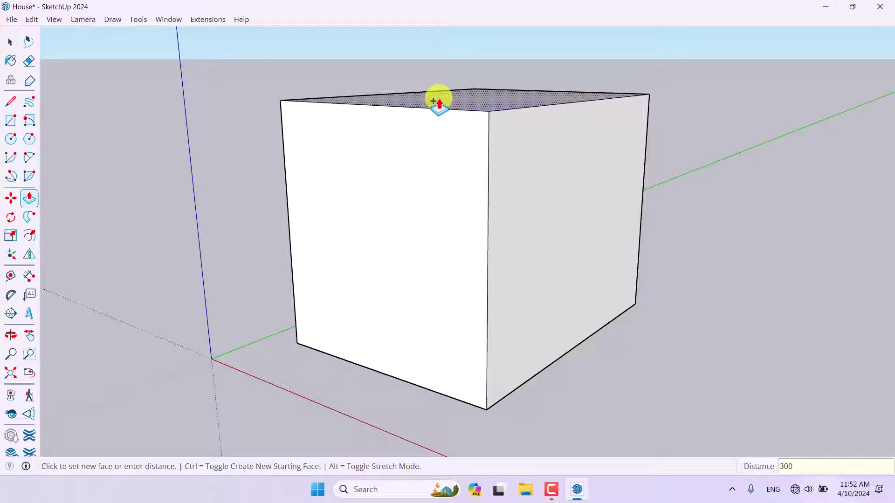
pyautogui.write('300')
pyautogui.press('Return')
pyautogui.moveTo(425, 184); pyautogui.dragTo(413, 207, button='middle')
# Step: Ctrl-copy the box's top edge to the top face's midpoint, dividing the roof at 150 cm
pyautogui.scroll(5, 452, 232)
pyautogui.scroll(-5, 399, 267)
pyautogui.scroll(5, 357, 199)
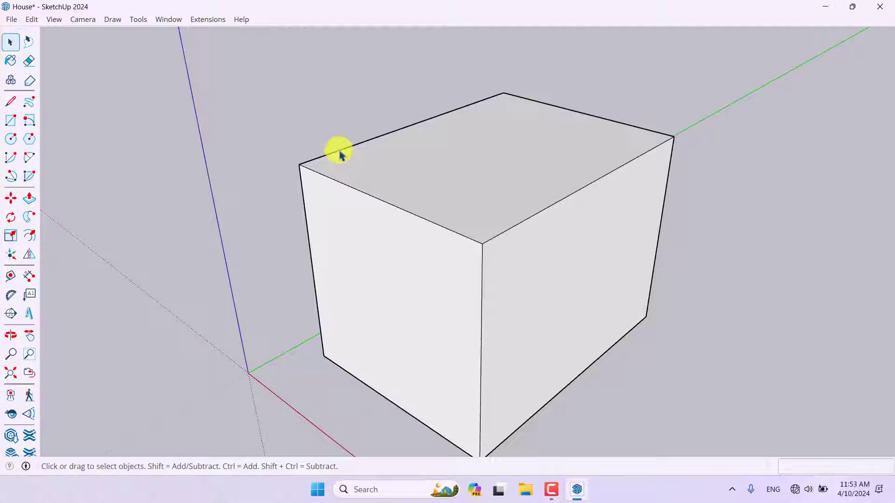
pyautogui.moveTo(330, 160); pyautogui.dragTo(721, 180, button='middle')
pyautogui.scroll(5, 434, 212)
pyautogui.scroll(-4, 356, 249)
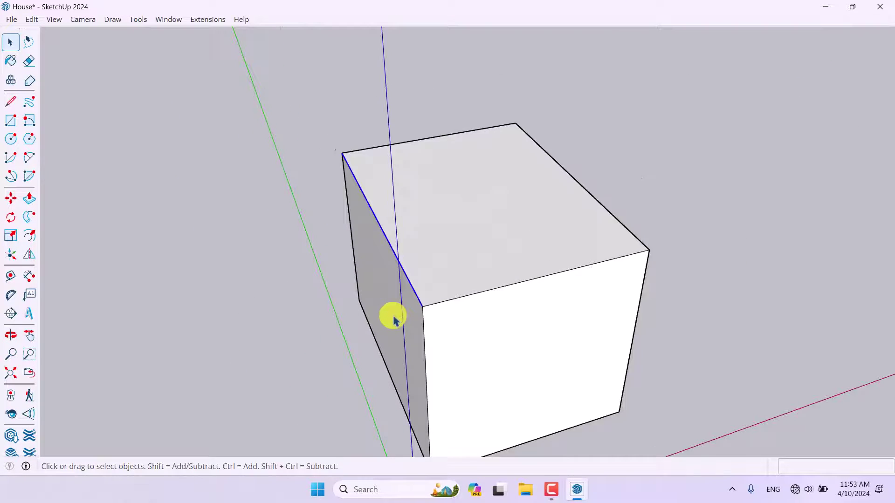
pyautogui.moveTo(392, 315); pyautogui.dragTo(365, 298, button='middle')
pyautogui.scroll(4, 407, 259)
pyautogui.scroll(1, 406, 259)
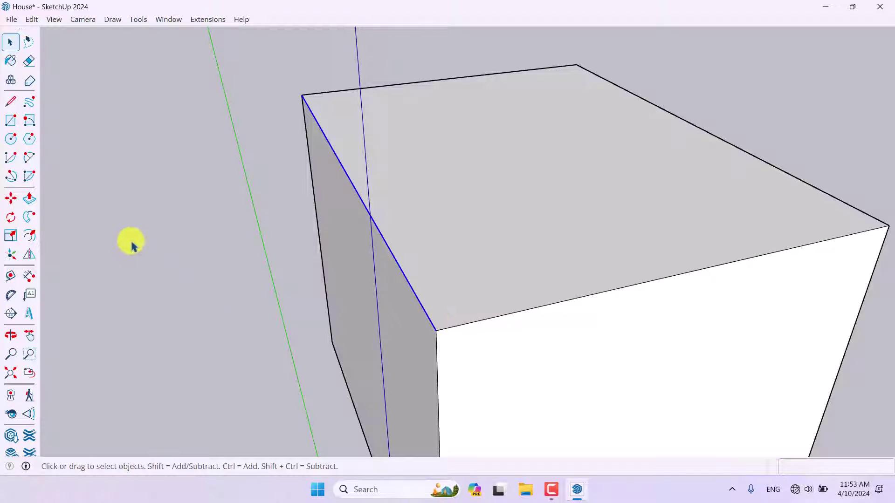
pyautogui.click(16, 207)
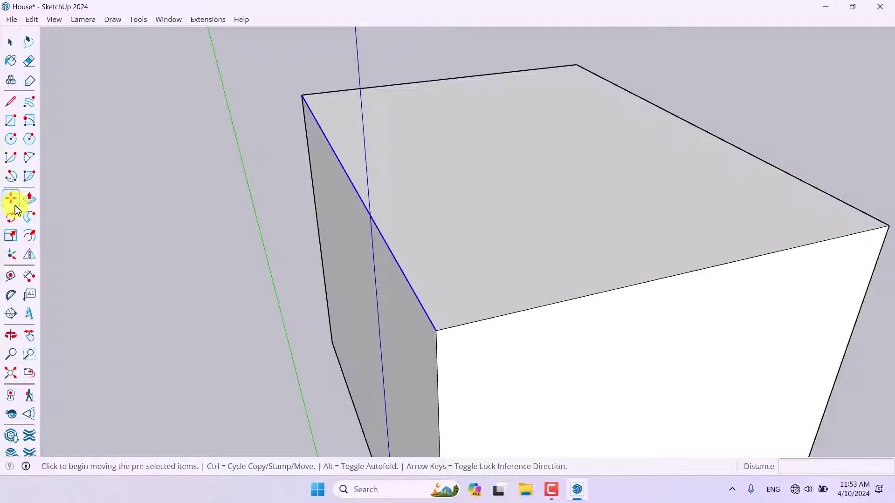
pyautogui.press('ctrl')
pyautogui.scroll(-1, 242, 215)
pyautogui.moveTo(243, 215); pyautogui.dragTo(186, 224, button='middle')
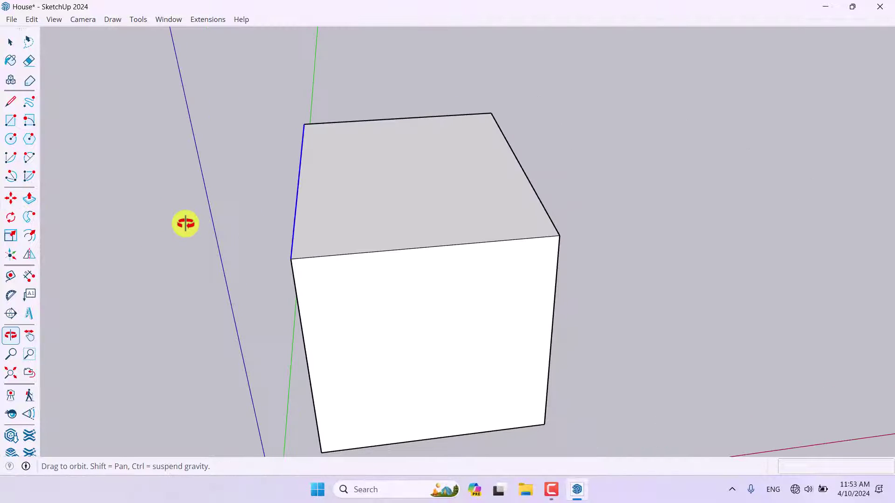
pyautogui.click(290, 259)
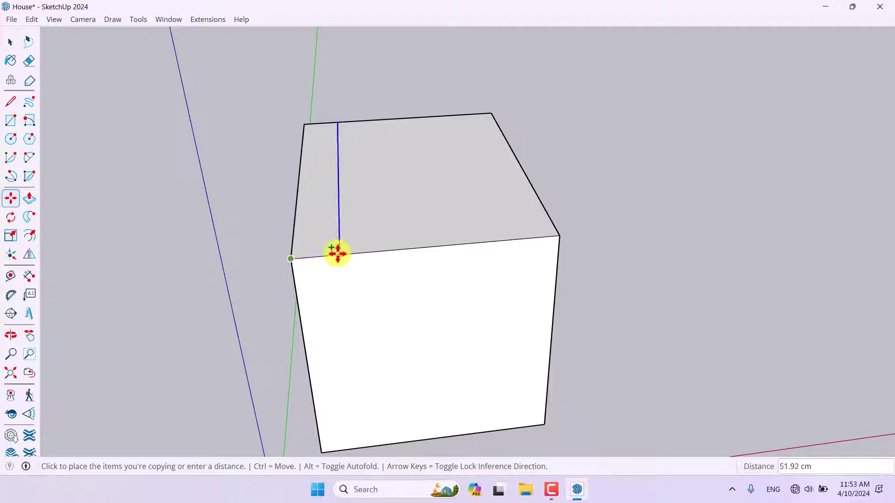
pyautogui.click(427, 248)
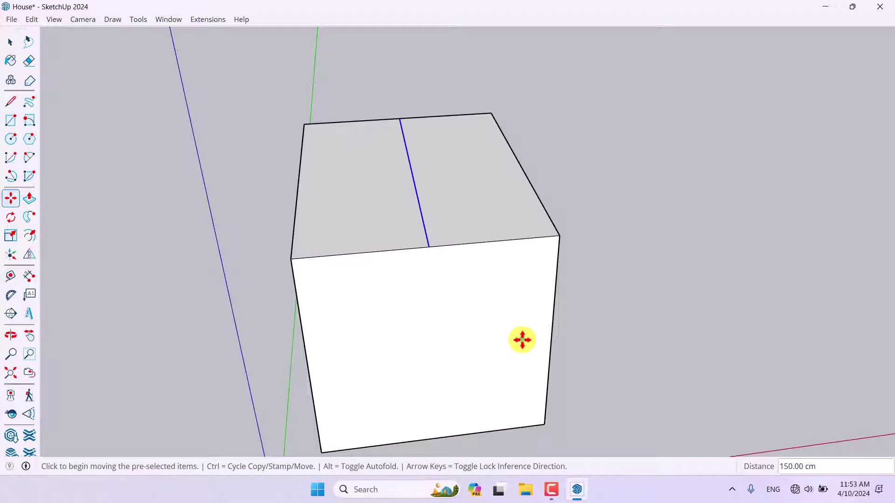
pyautogui.moveTo(362, 249); pyautogui.dragTo(291, 264, button='middle')
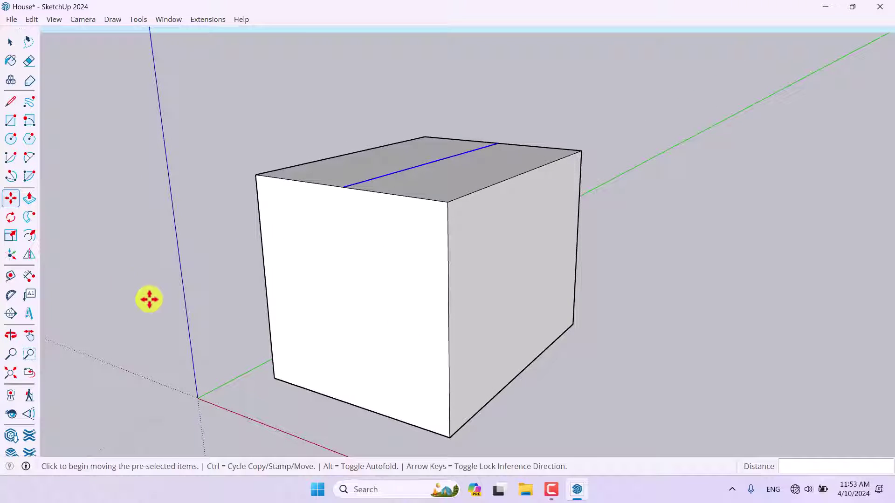
pyautogui.click(26, 201)
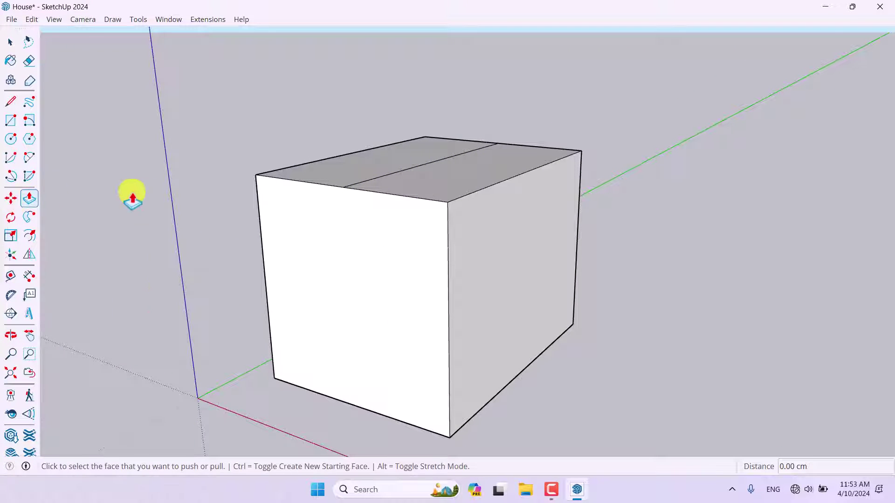
# Step: Move the top face's centre line 150 cm straight up to form the gable ridge
pyautogui.click(11, 198)
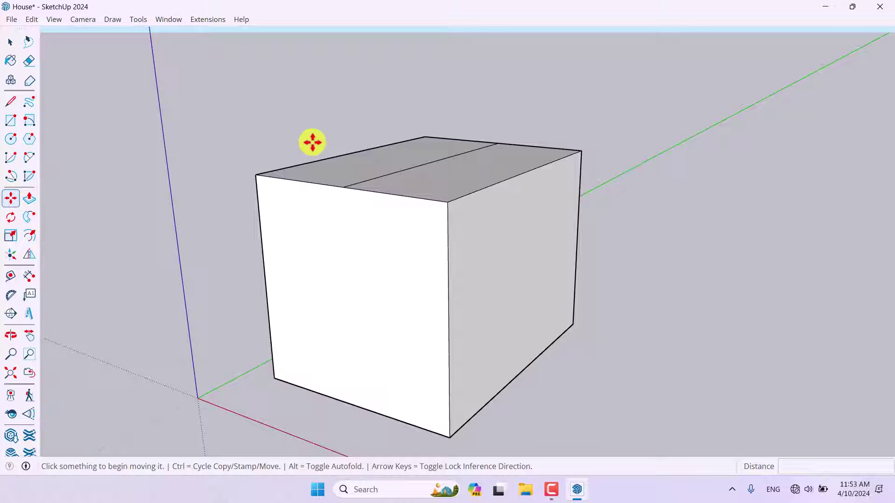
pyautogui.press('space')
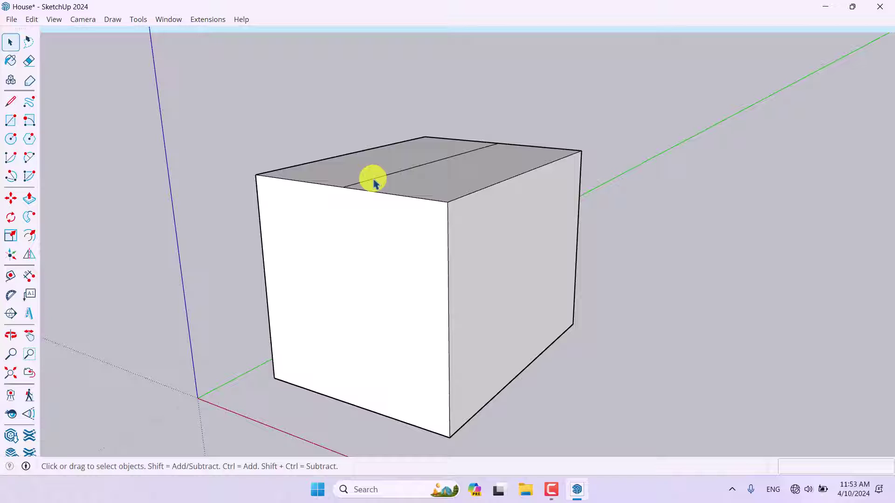
pyautogui.click(14, 200)
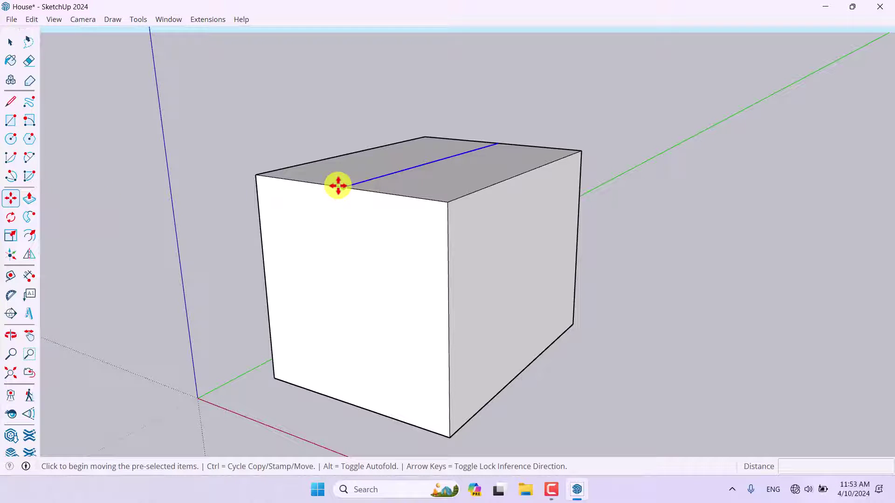
pyautogui.click(338, 186)
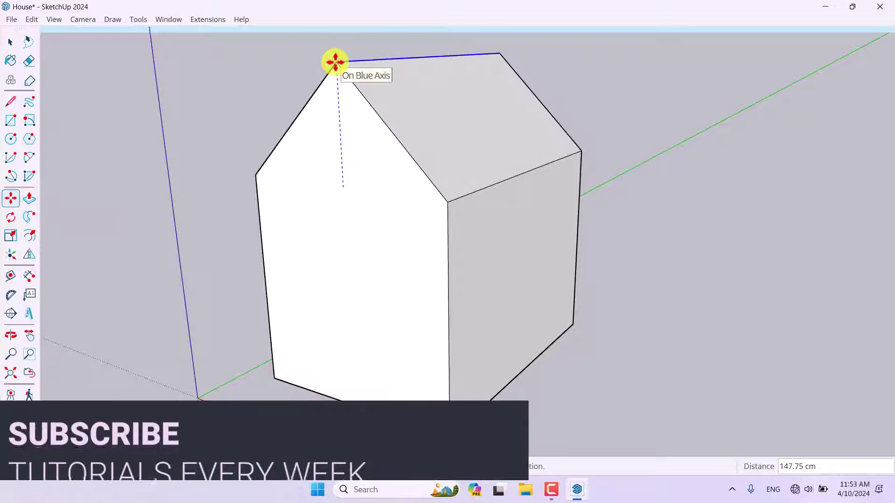
pyautogui.write('150')
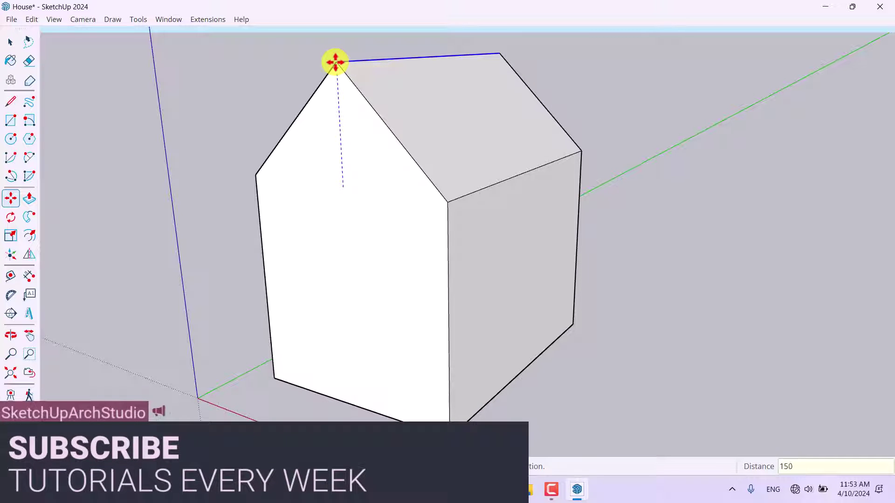
pyautogui.press('Return')
pyautogui.moveTo(334, 60); pyautogui.dragTo(415, 176, button='middle')
pyautogui.press('space')
pyautogui.moveTo(366, 191); pyautogui.dragTo(433, 257, button='middle')
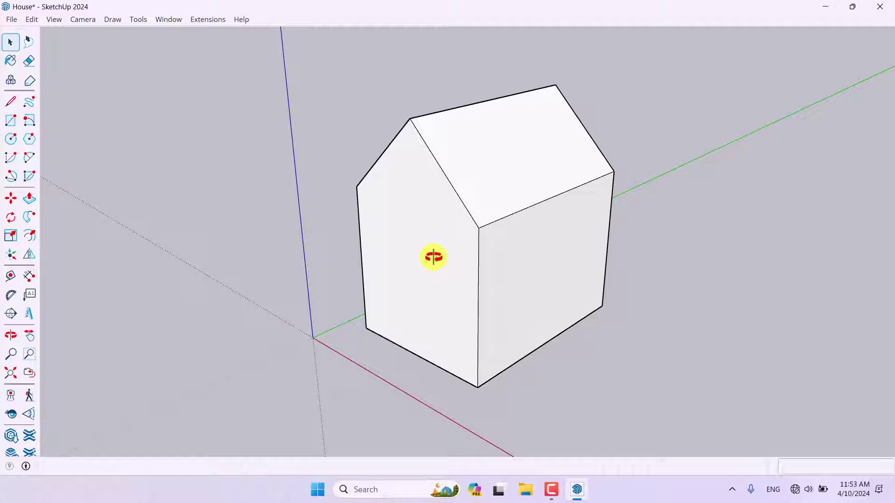
# Step: Window-select the walls and gable roof and turn them into one group with Make Group
pyautogui.scroll(-1, 434, 258)
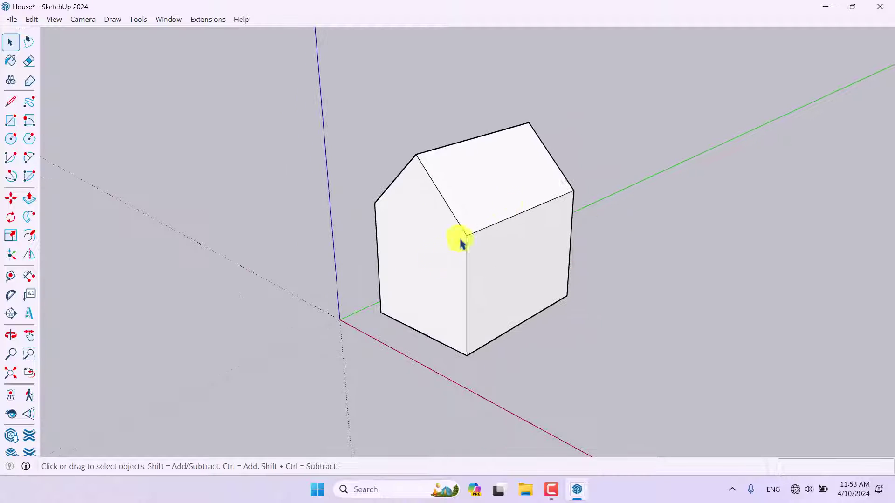
pyautogui.moveTo(677, 74); pyautogui.dragTo(207, 418)
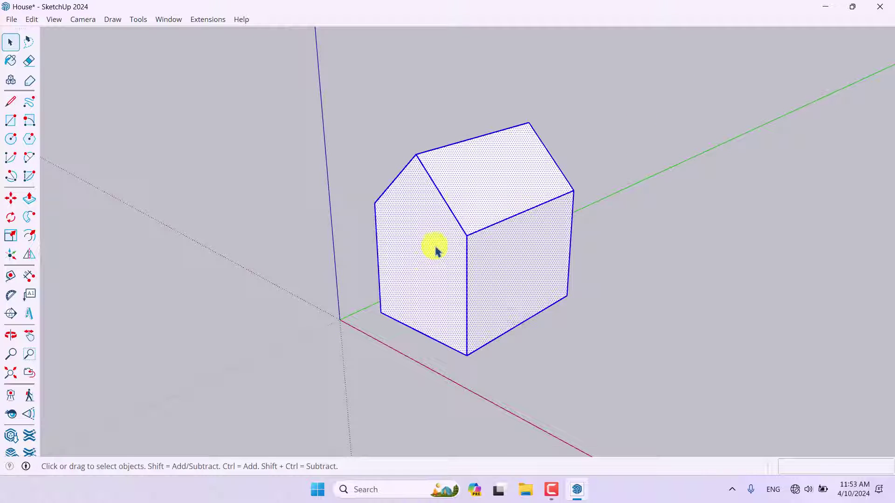
pyautogui.rightClick(460, 201)
pyautogui.click(514, 310)
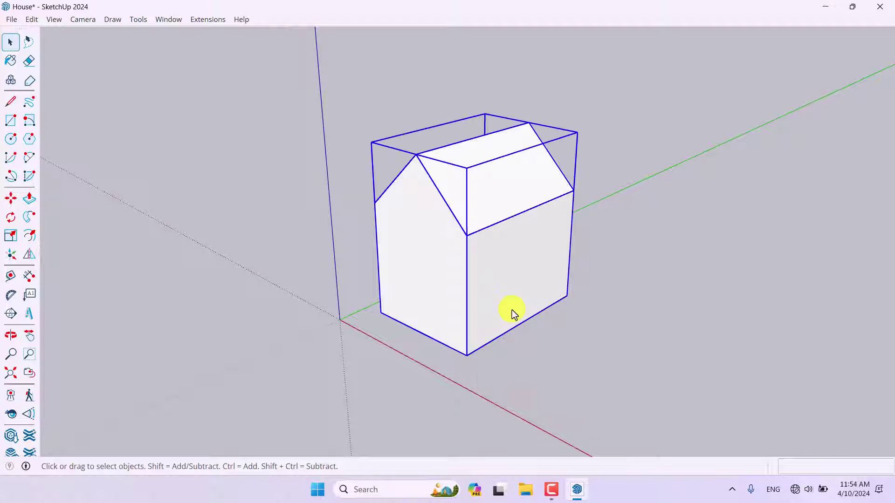
pyautogui.click(637, 240)
pyautogui.scroll(2, 484, 314)
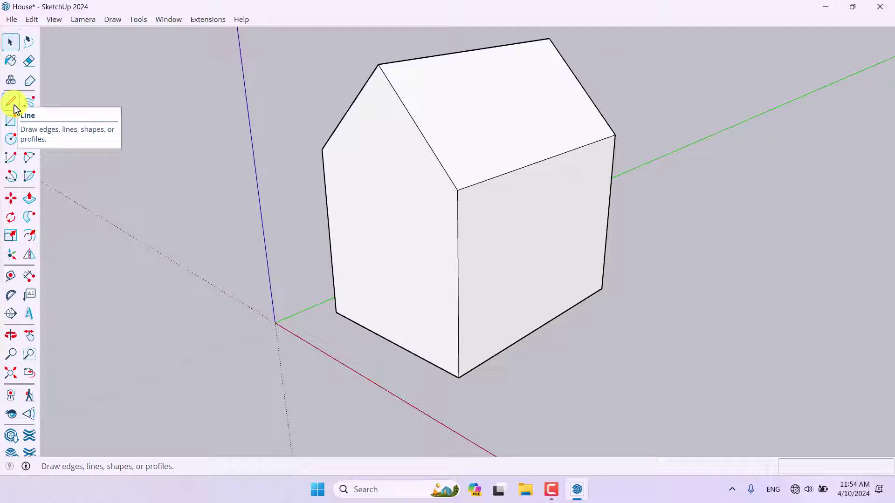
# Step: On the front wall, place guides 60 cm from the right edge, 100 cm further left, and above the bottom edge
pyautogui.click(10, 276)
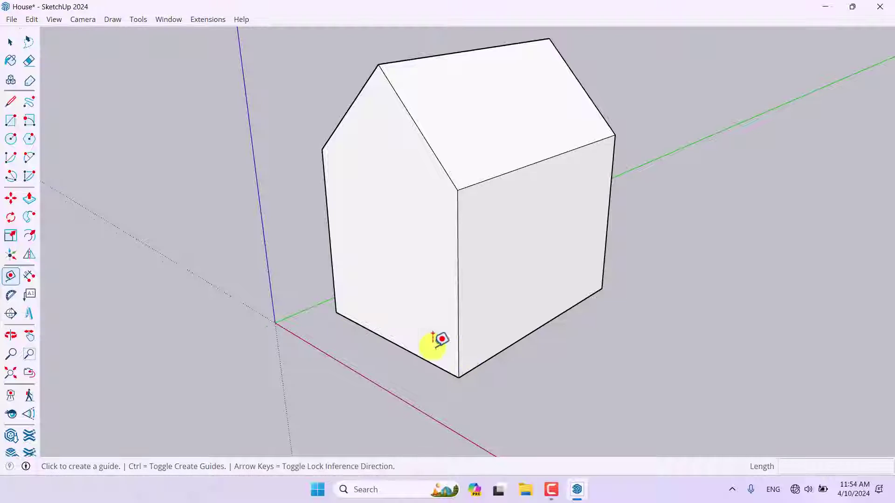
pyautogui.scroll(2, 469, 364)
pyautogui.scroll(-5, 424, 368)
pyautogui.moveTo(529, 339); pyautogui.dragTo(499, 299, button='middle')
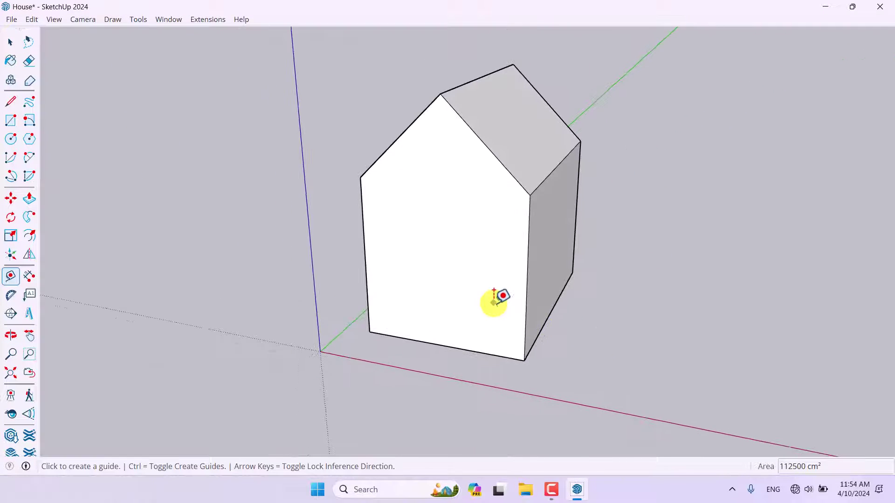
pyautogui.scroll(3, 513, 270)
pyautogui.click(540, 226)
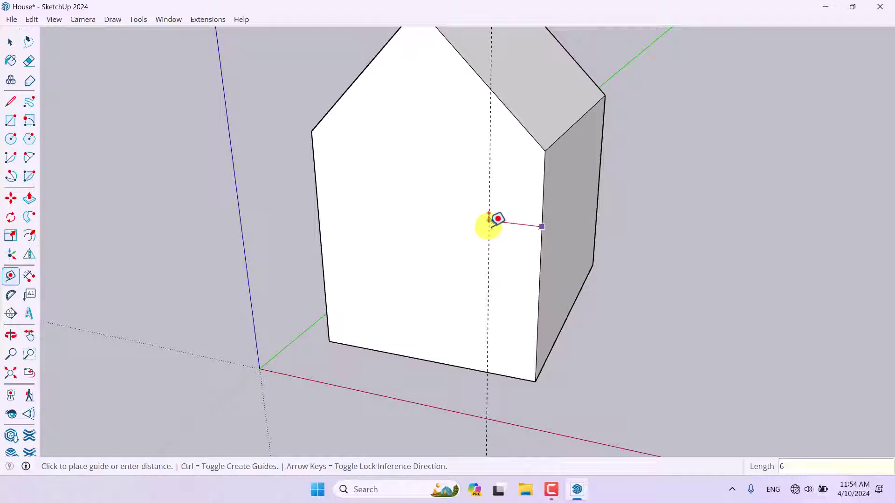
pyautogui.write('60')
pyautogui.press('Return')
pyautogui.click(492, 213)
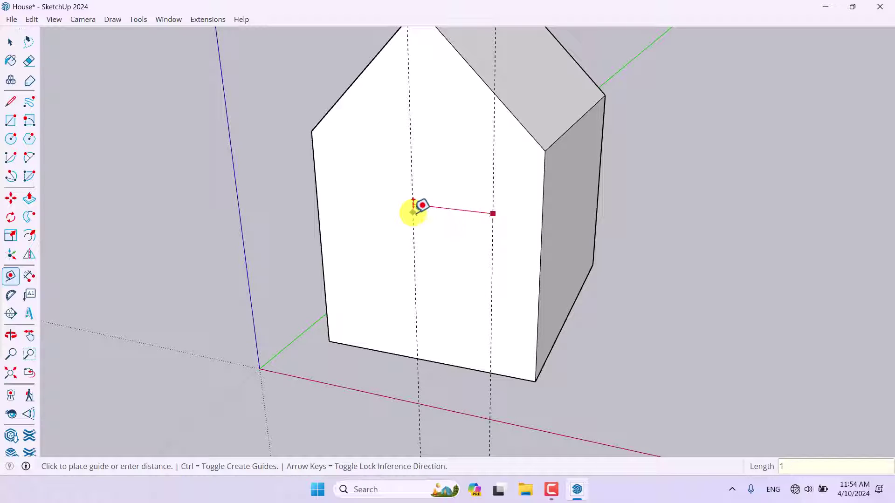
pyautogui.press('Return')
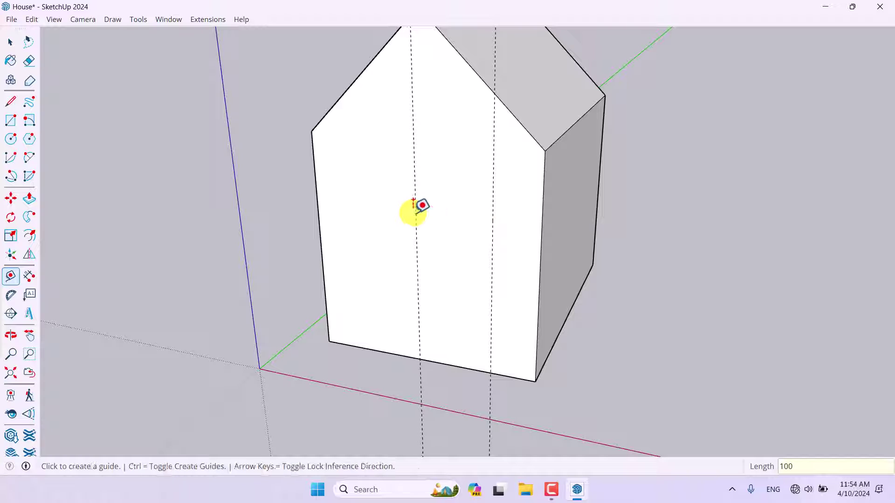
pyautogui.click(469, 368)
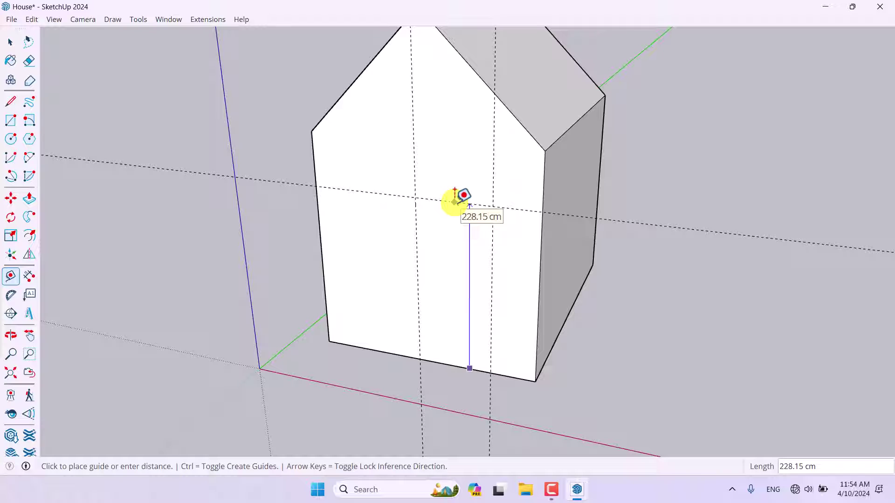
pyautogui.press('Return')
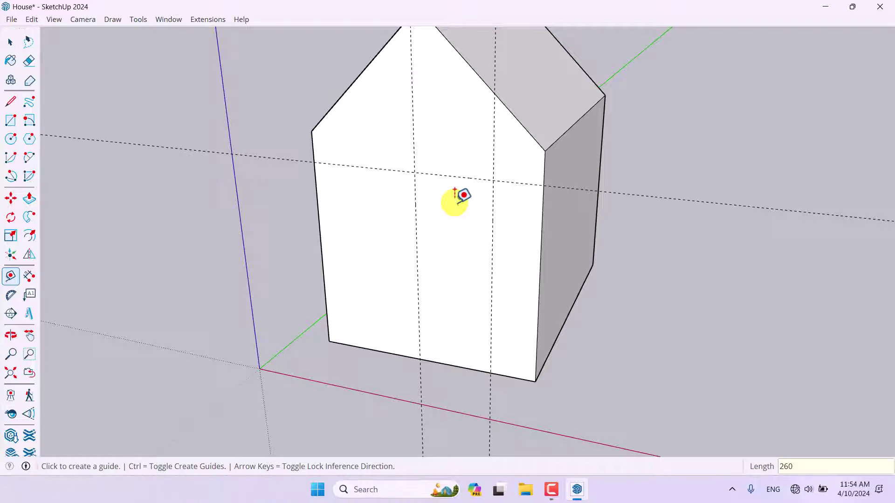
# Step: On the side wall, place vertical guides 60 cm from the left edge and 120 cm beyond it
pyautogui.moveTo(457, 206); pyautogui.dragTo(329, 215, button='middle')
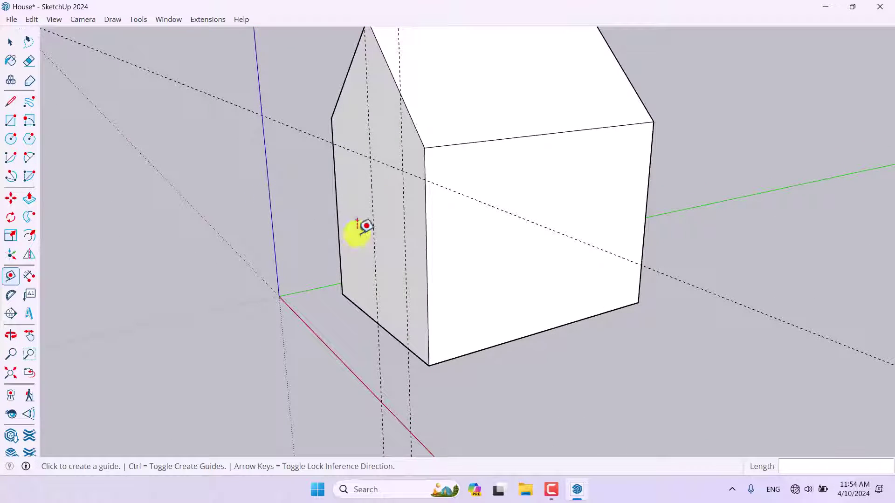
pyautogui.click(427, 278)
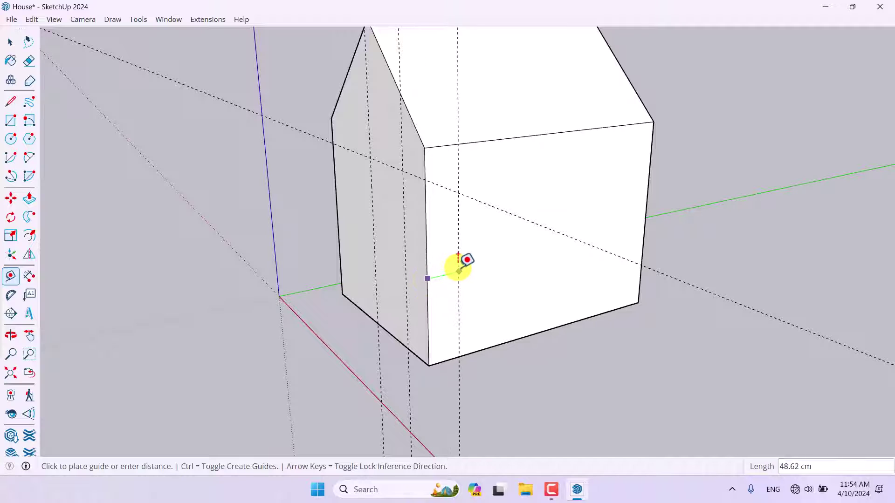
pyautogui.press('Return')
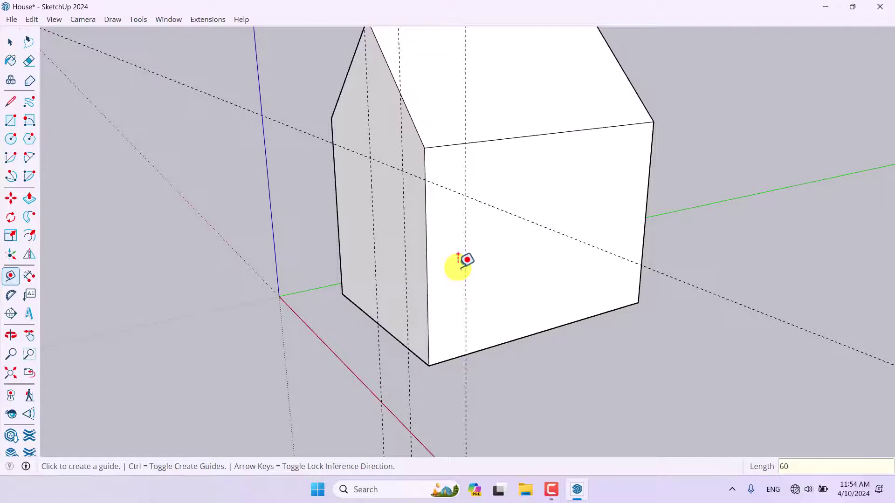
pyautogui.moveTo(475, 262); pyautogui.dragTo(422, 256, button='middle')
pyautogui.click(421, 246)
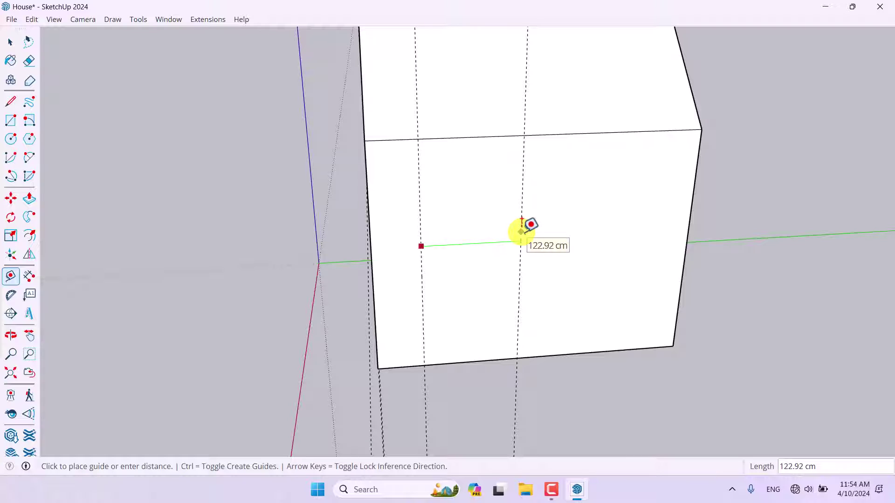
pyautogui.click(521, 232)
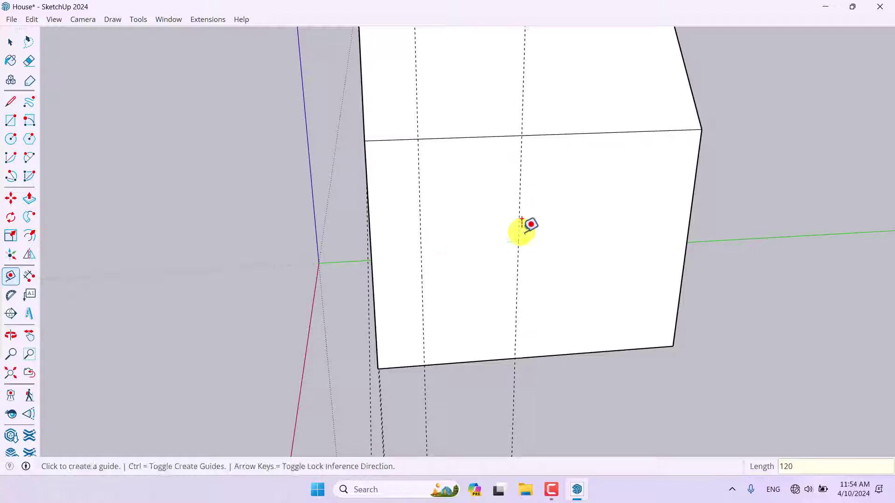
# Step: Add horizontal guides 90 cm and 260 cm above the side wall's bottom edge
pyautogui.click(523, 357)
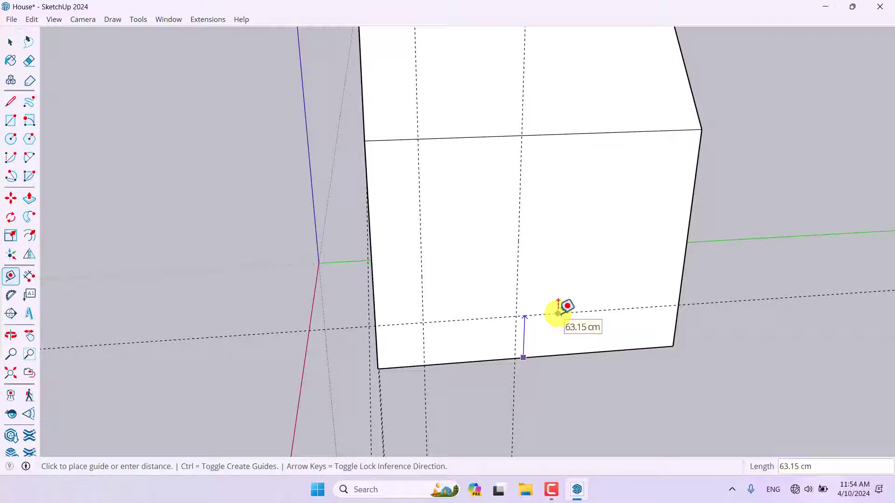
pyautogui.write('90')
pyautogui.press('Return')
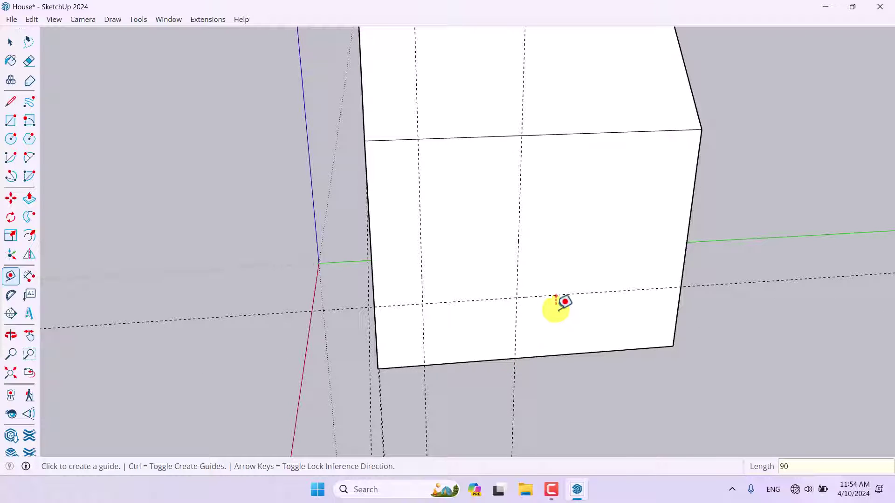
pyautogui.click(530, 357)
pyautogui.write('260')
pyautogui.press('Return')
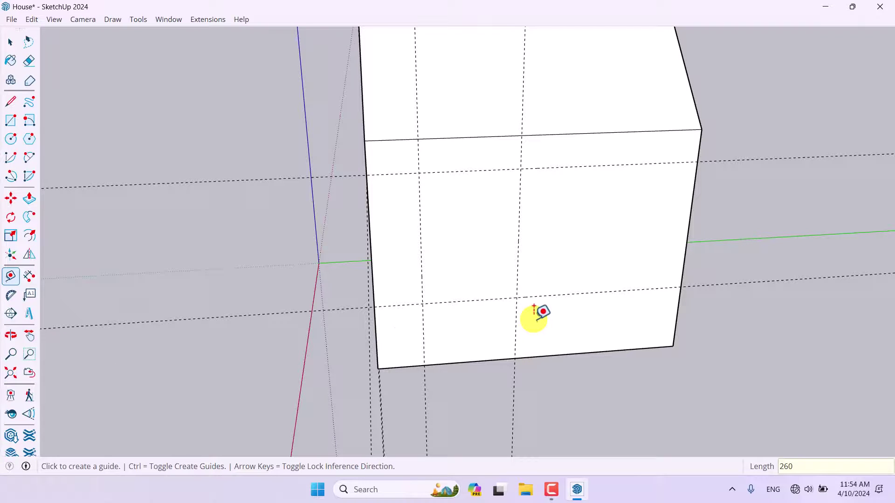
pyautogui.click(540, 168)
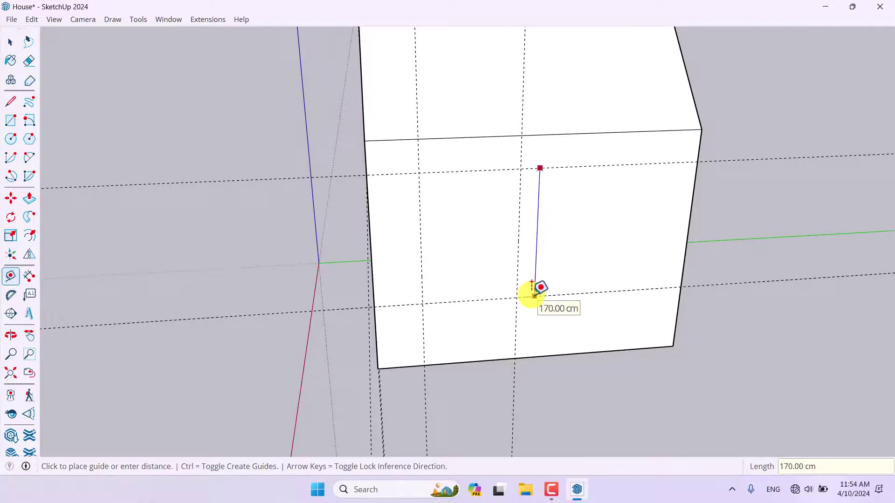
pyautogui.press('space')
pyautogui.scroll(-5, 536, 290)
pyautogui.moveTo(522, 285); pyautogui.dragTo(562, 217, button='middle')
pyautogui.scroll(3, 563, 217)
# Step: Inside the house group, draw a 100 × 249 cm door rectangle on the gable end
pyautogui.doubleClick(485, 156)
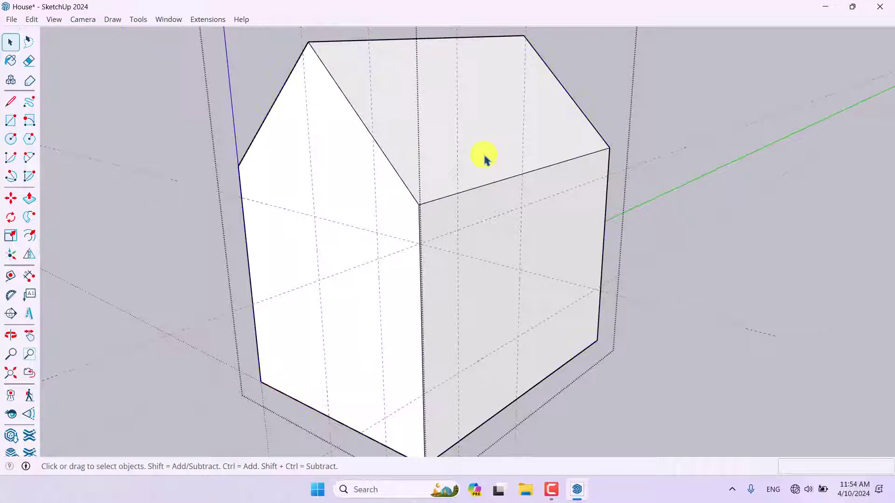
pyautogui.moveTo(485, 156); pyautogui.dragTo(464, 187, button='middle')
pyautogui.moveTo(535, 304); pyautogui.dragTo(442, 285, button='middle')
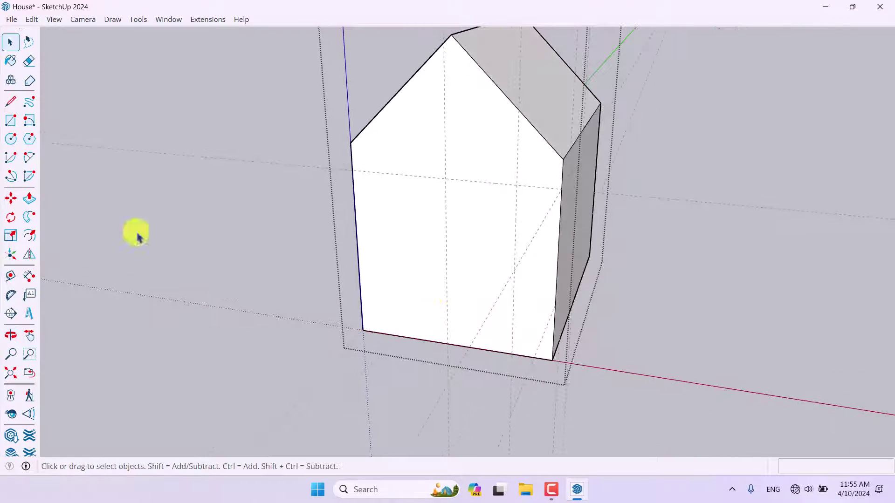
pyautogui.click(13, 122)
pyautogui.click(449, 339)
pyautogui.click(517, 185)
# Step: Draw a 170 × 120 cm window rectangle from the guide intersection on the long wall
pyautogui.moveTo(517, 185); pyautogui.dragTo(503, 209, button='middle')
pyautogui.scroll(3, 503, 210)
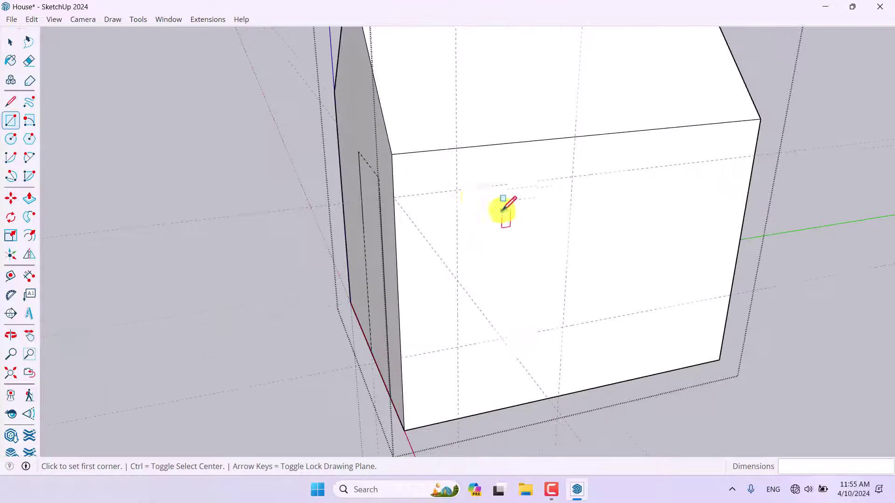
pyautogui.click(457, 190)
pyautogui.click(565, 327)
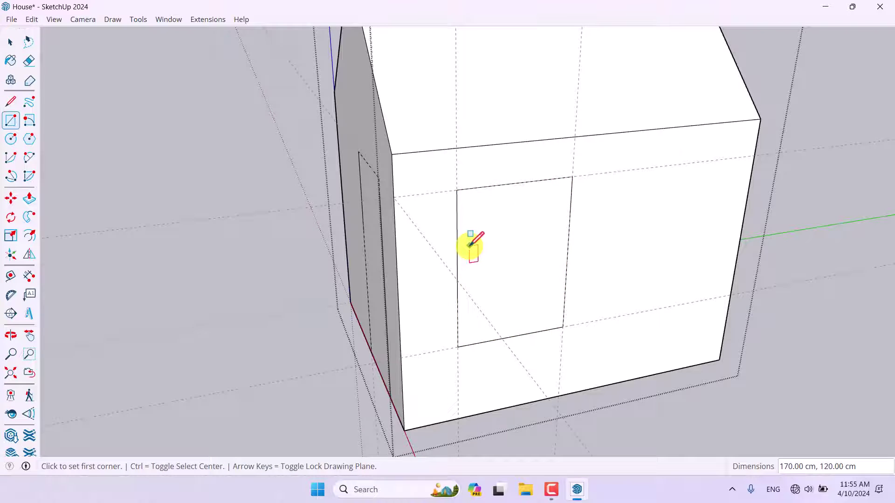
pyautogui.scroll(-3, 472, 244)
pyautogui.press('space')
# Step: Copy the window face 170 cm to the right to create a second window
pyautogui.click(472, 249)
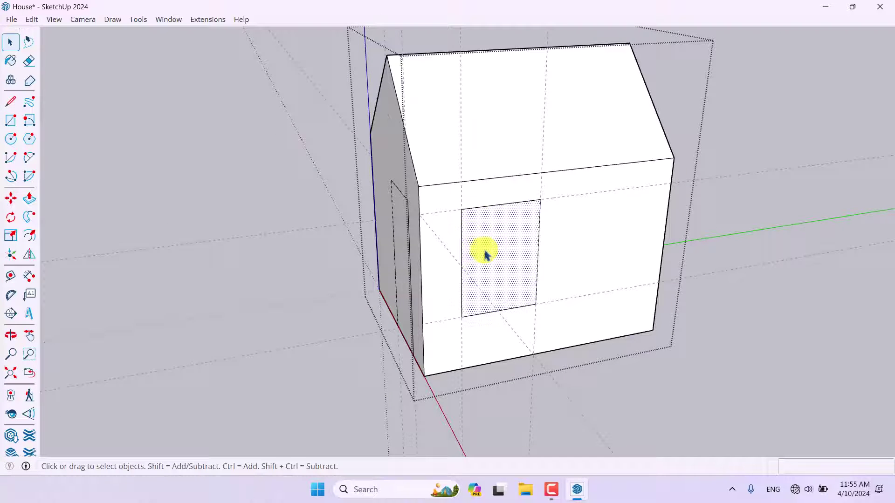
pyautogui.moveTo(536, 240); pyautogui.dragTo(402, 244, button='middle')
pyautogui.scroll(3, 512, 263)
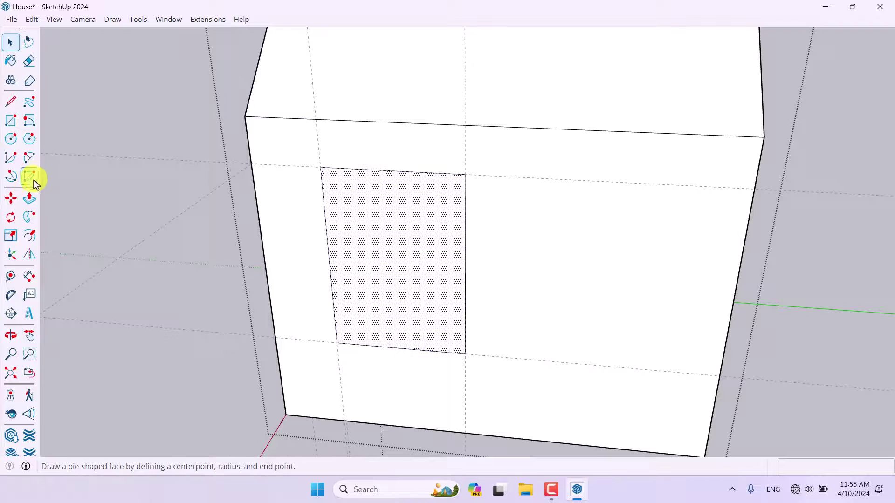
pyautogui.click(10, 198)
pyautogui.press('ctrl')
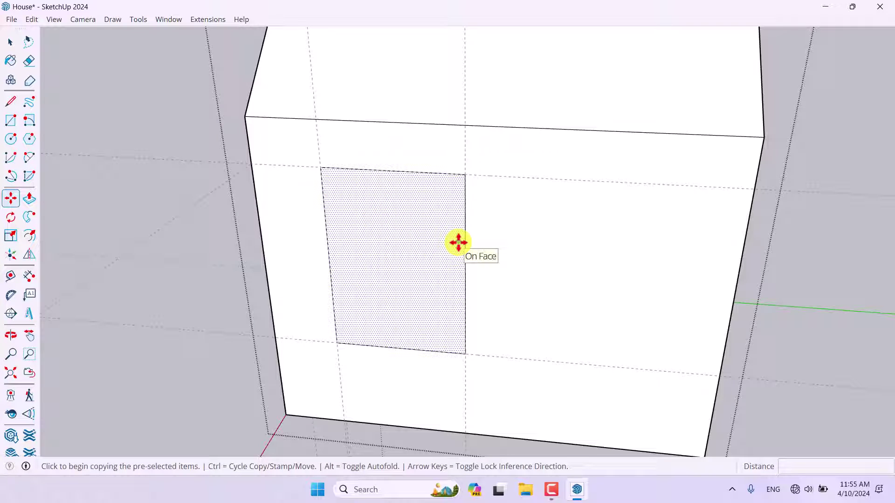
pyautogui.click(320, 168)
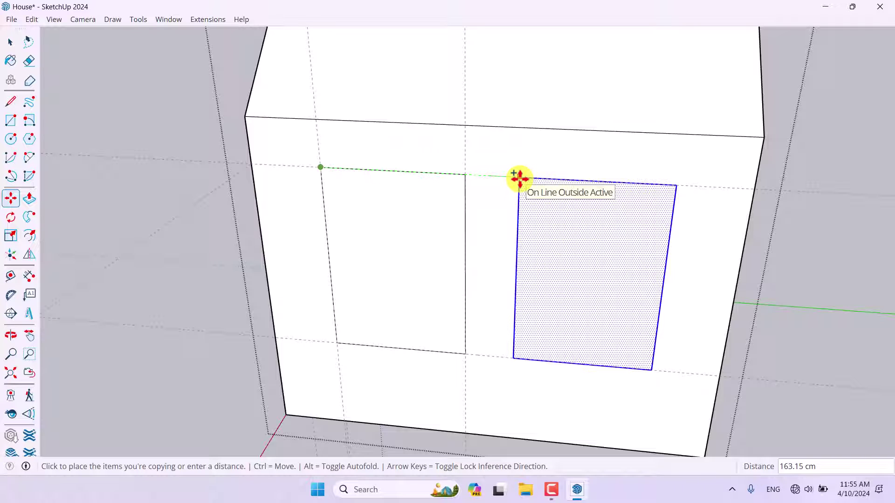
pyautogui.write('1')
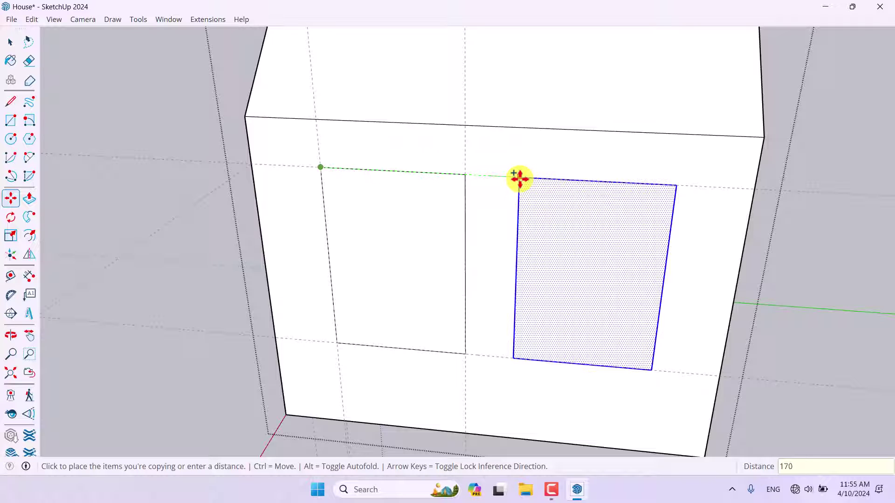
pyautogui.write('70')
pyautogui.press('Return')
pyautogui.scroll(-5, 493, 306)
pyautogui.moveTo(493, 306); pyautogui.dragTo(737, 301, button='middle')
pyautogui.press('space')
# Step: Box-select all the guide lines around the house and delete them
pyautogui.scroll(-5, 735, 296)
pyautogui.moveTo(539, 282); pyautogui.dragTo(631, 84, button='middle')
pyautogui.moveTo(633, 81); pyautogui.dragTo(368, 183)
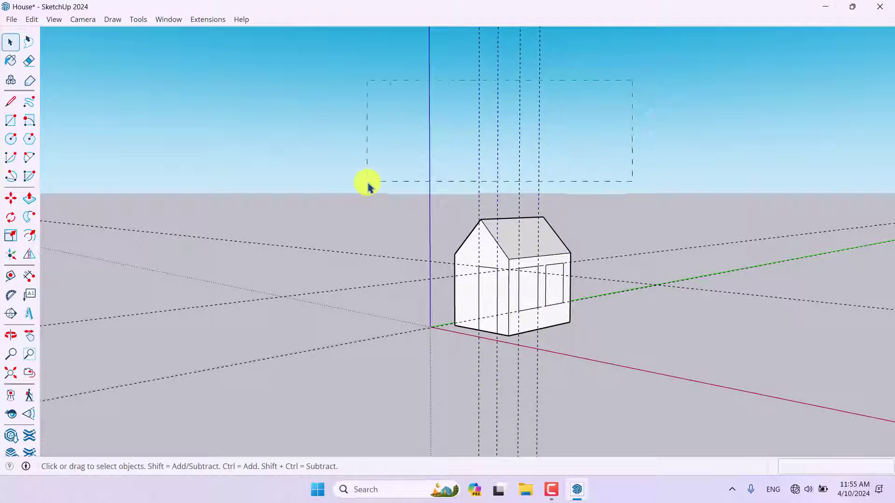
pyautogui.moveTo(745, 169); pyautogui.dragTo(643, 369)
pyautogui.press('Delete')
pyautogui.scroll(5, 532, 294)
# Step: Inside the group, push the door and both windows 10 cm into the walls
pyautogui.doubleClick(530, 295)
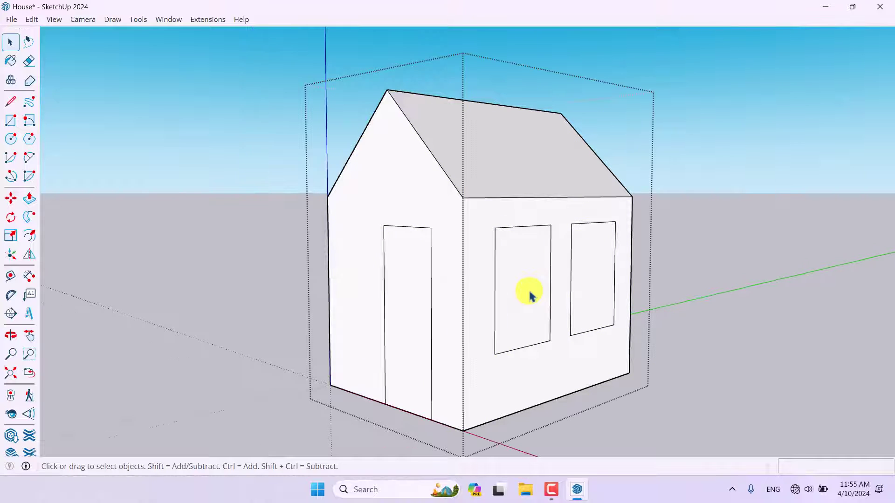
pyautogui.click(29, 198)
pyautogui.click(386, 327)
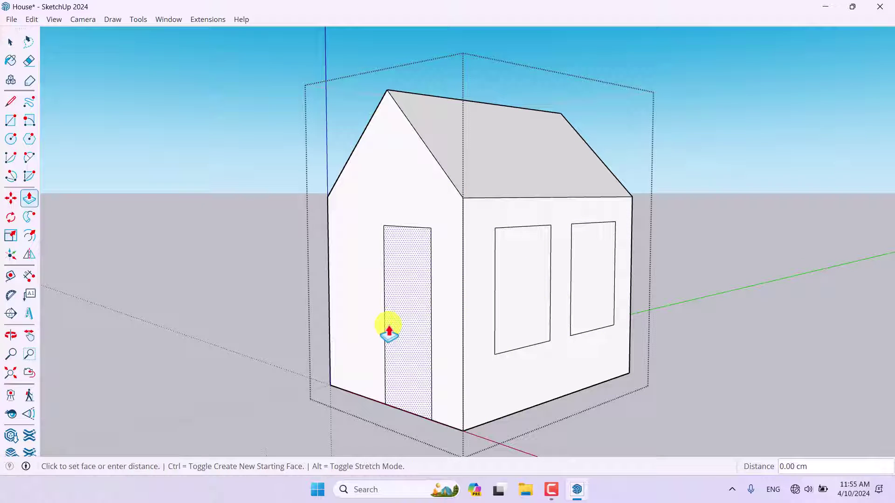
pyautogui.write('1')
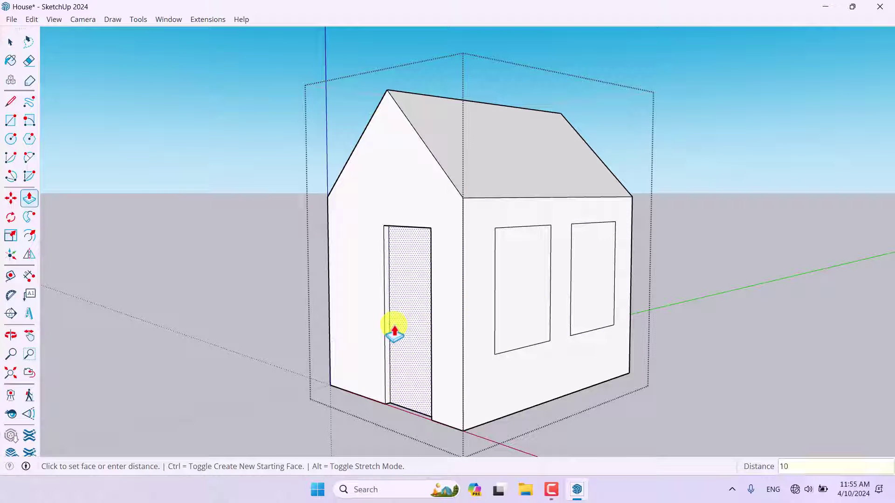
pyautogui.write('0')
pyautogui.press('Return')
pyautogui.doubleClick(515, 286)
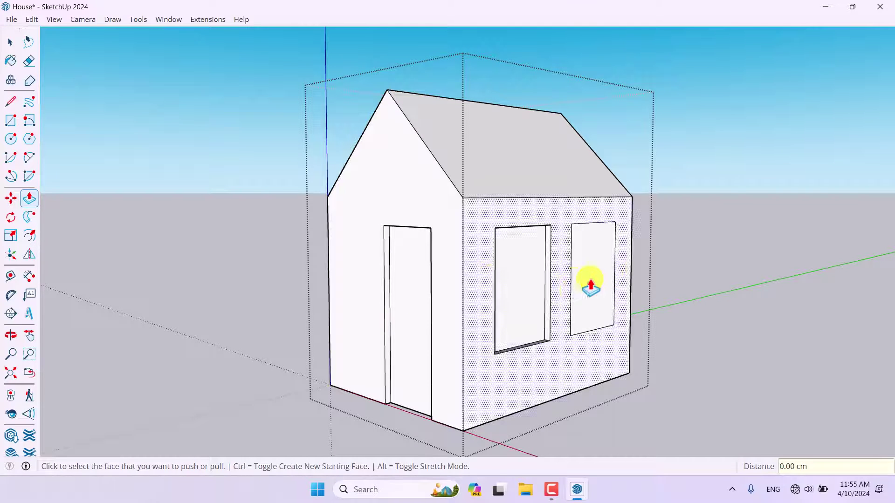
pyautogui.doubleClick(595, 285)
pyautogui.press('space')
pyautogui.moveTo(725, 273); pyautogui.dragTo(633, 361, button='middle')
pyautogui.scroll(2, 744, 340)
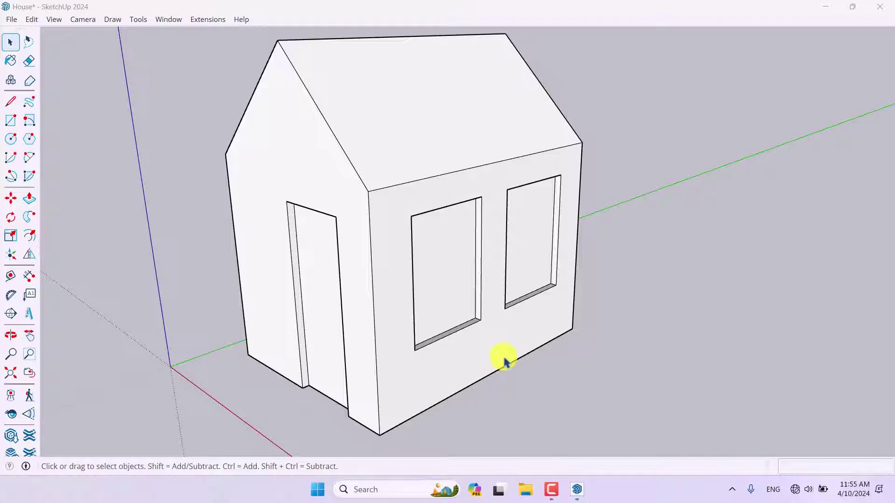
pyautogui.scroll(-1, 702, 291)
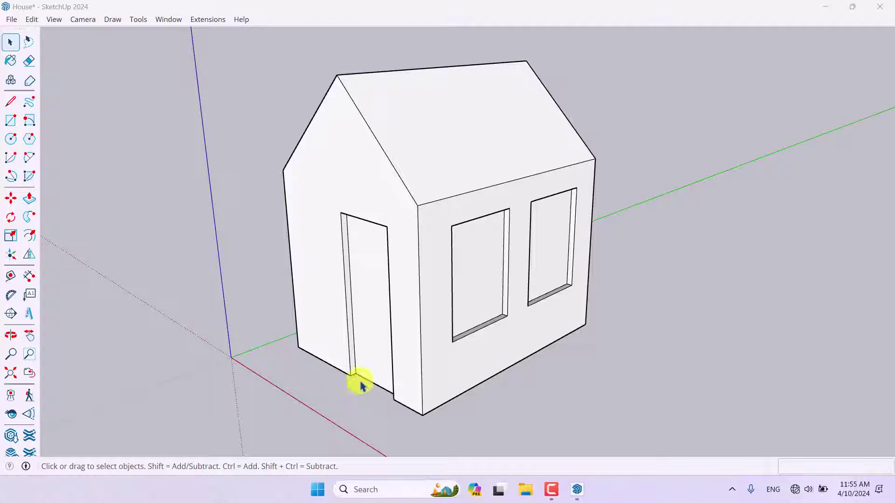
pyautogui.click(14, 123)
pyautogui.moveTo(553, 126); pyautogui.dragTo(350, 230, button='middle')
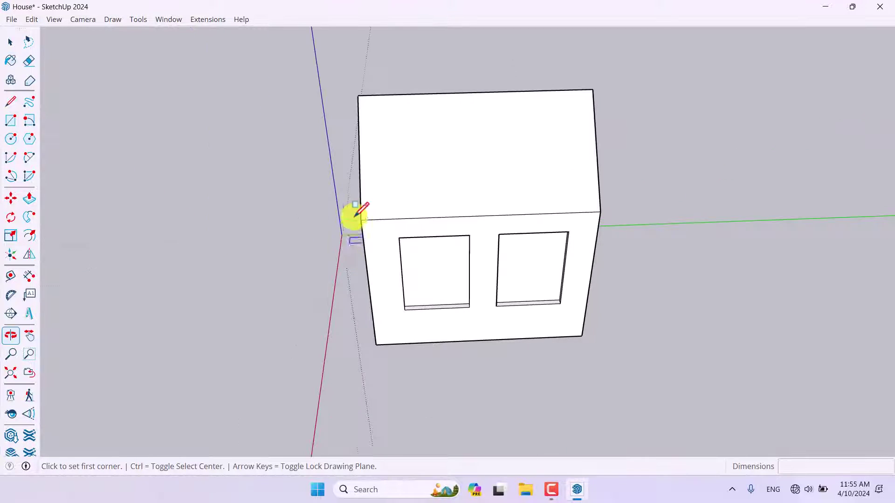
pyautogui.scroll(3, 350, 230)
pyautogui.click(346, 66)
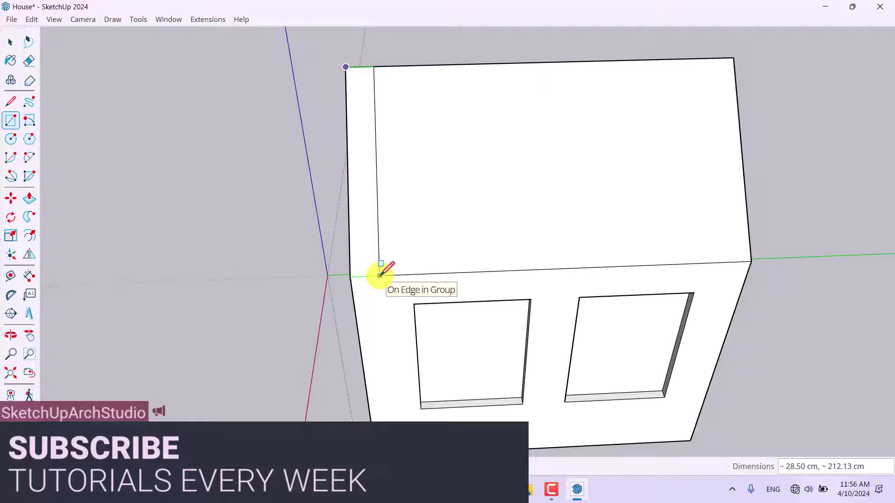
pyautogui.click(751, 260)
pyautogui.scroll(-3, 296, 248)
pyautogui.moveTo(296, 247); pyautogui.dragTo(638, 146, button='middle')
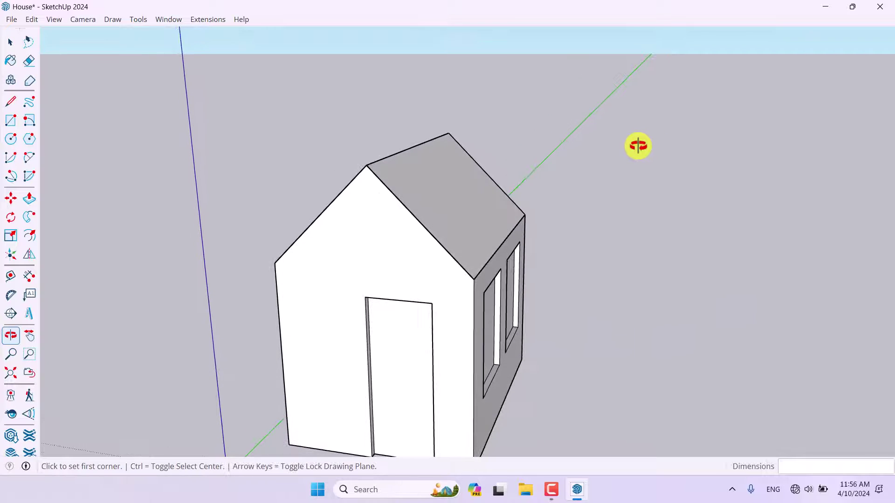
pyautogui.click(29, 198)
pyautogui.scroll(3, 461, 199)
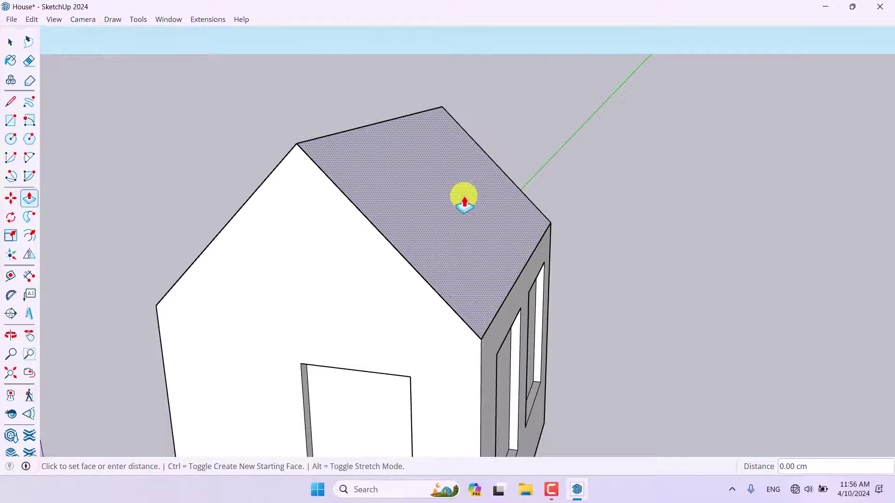
pyautogui.moveTo(464, 201); pyautogui.dragTo(472, 193)
pyautogui.click(472, 194)
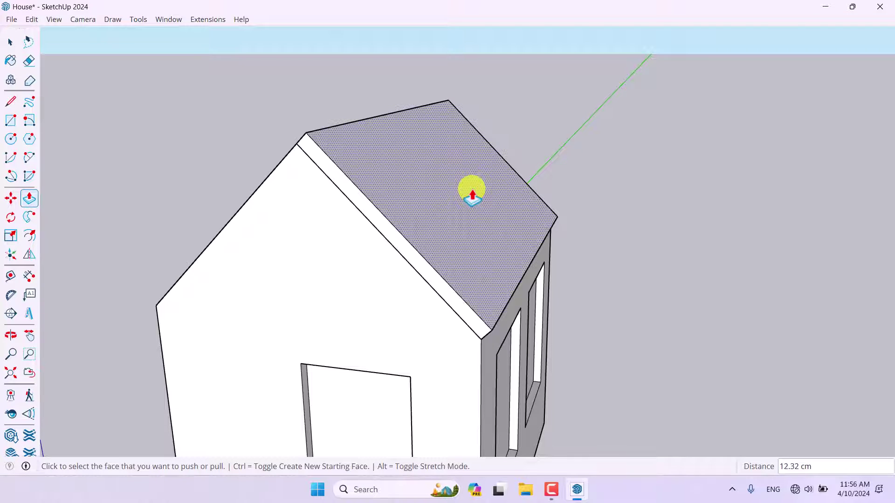
pyautogui.press('space')
pyautogui.doubleClick(473, 193)
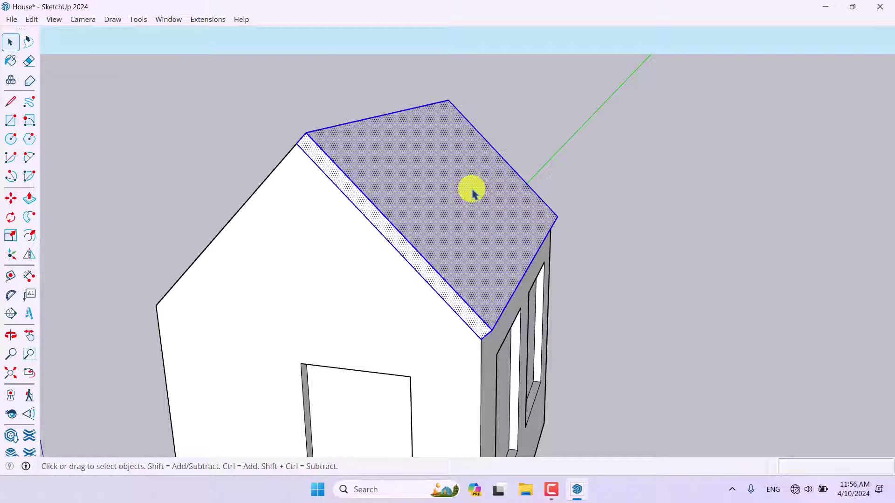
pyautogui.hotkey('ctrl', 'z')
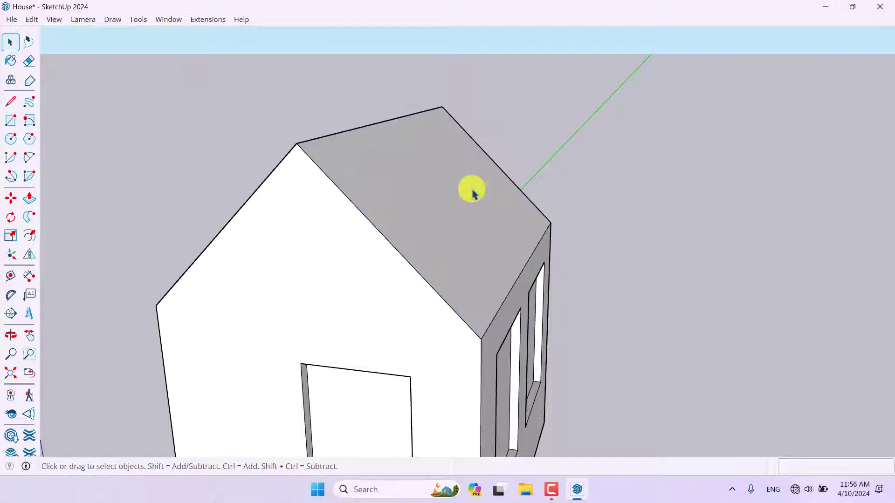
# Step: Trace lines from the eave corner up to the roof apex and back down the gable edge
pyautogui.click(12, 103)
pyautogui.scroll(-2, 429, 204)
pyautogui.click(467, 300)
pyautogui.click(322, 148)
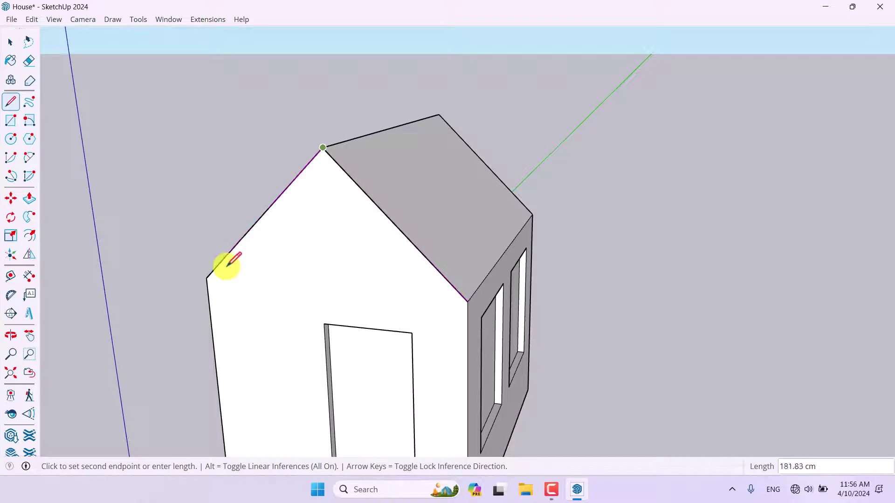
pyautogui.click(206, 278)
pyautogui.press('space')
pyautogui.press('l')
pyautogui.scroll(1, 429, 314)
pyautogui.click(483, 296)
pyautogui.moveTo(486, 293); pyautogui.dragTo(542, 247, button='middle')
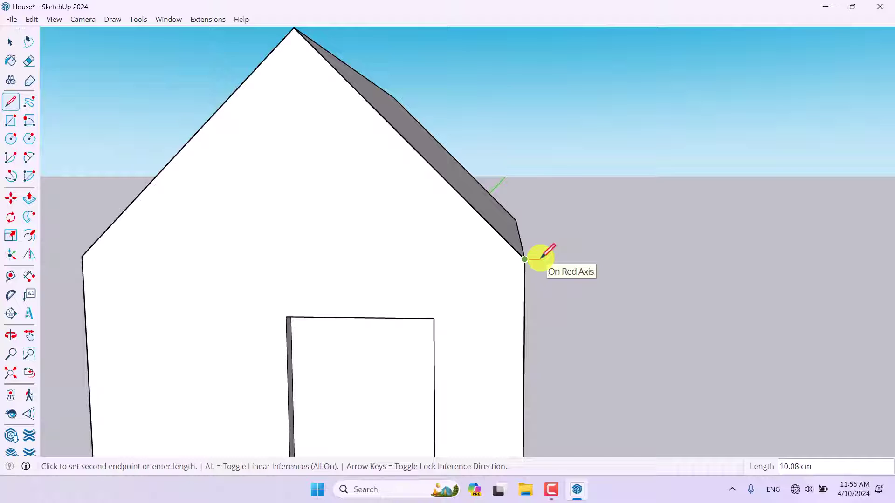
pyautogui.press('space')
pyautogui.moveTo(665, 253); pyautogui.dragTo(167, 227, button='middle')
# Step: From the eave corner, draw the trim profile: 16 cm out, 6 cm up and 400 cm along the wall top
pyautogui.click(11, 101)
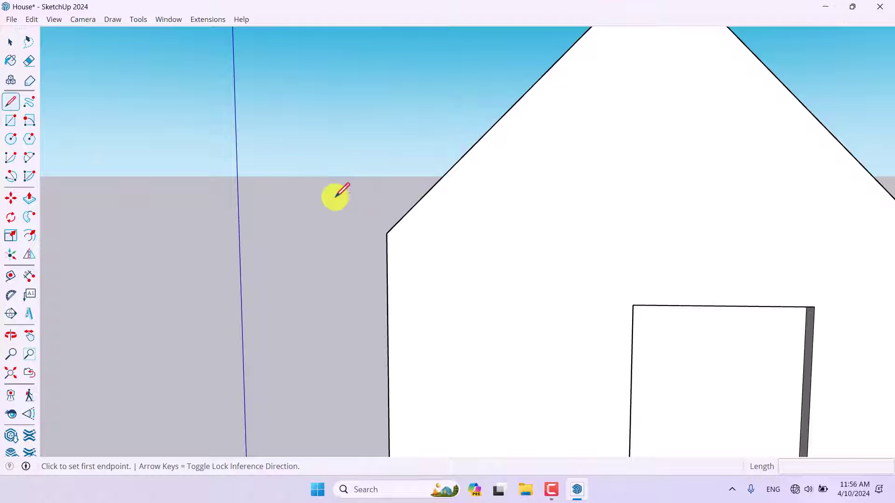
pyautogui.click(386, 233)
pyautogui.write('16')
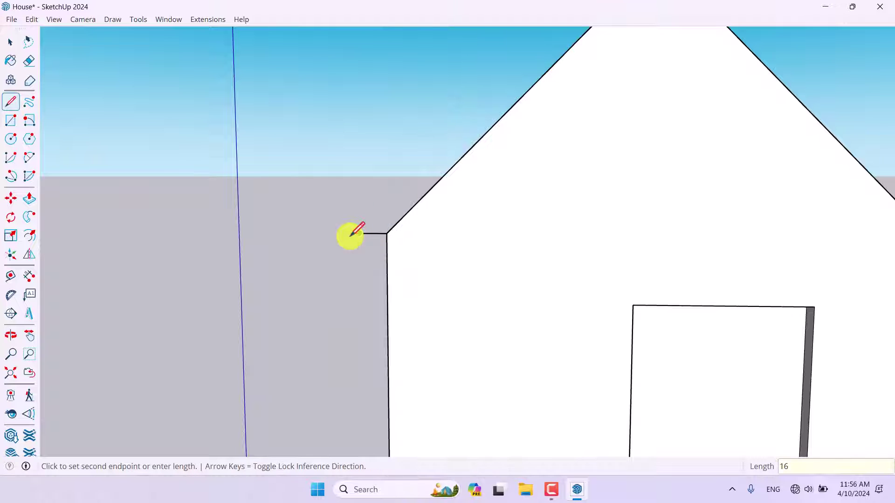
pyautogui.press('Return')
pyautogui.moveTo(354, 235); pyautogui.dragTo(723, 290, button='middle')
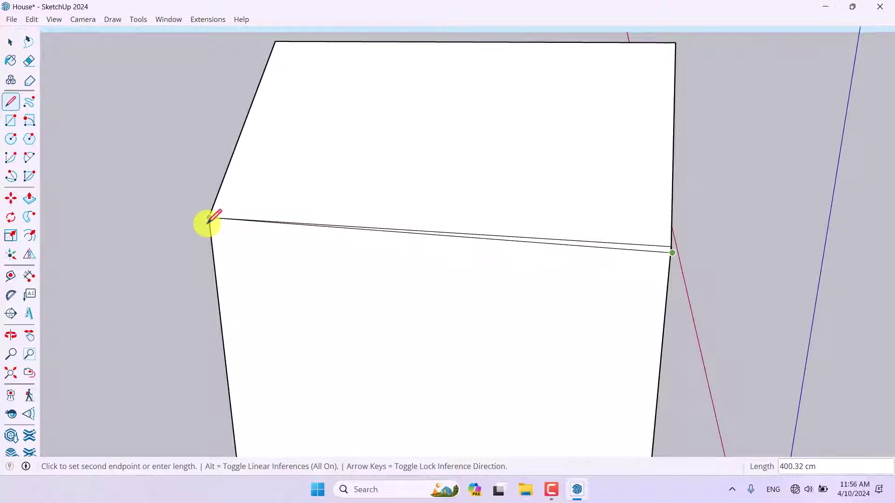
pyautogui.press('Return')
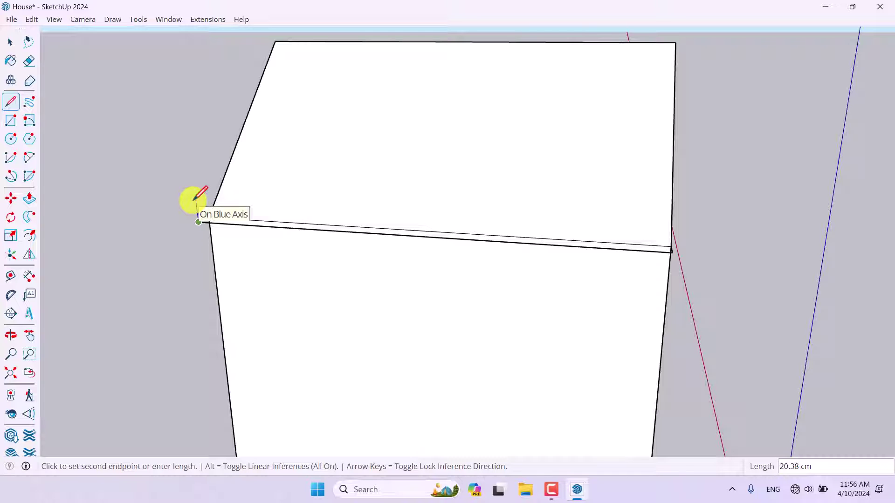
pyautogui.press('Return')
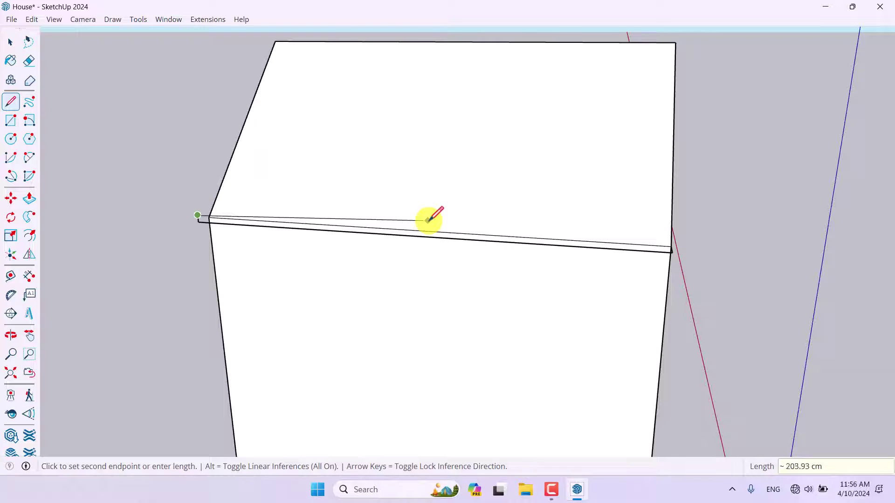
pyautogui.write('400')
pyautogui.press('Return')
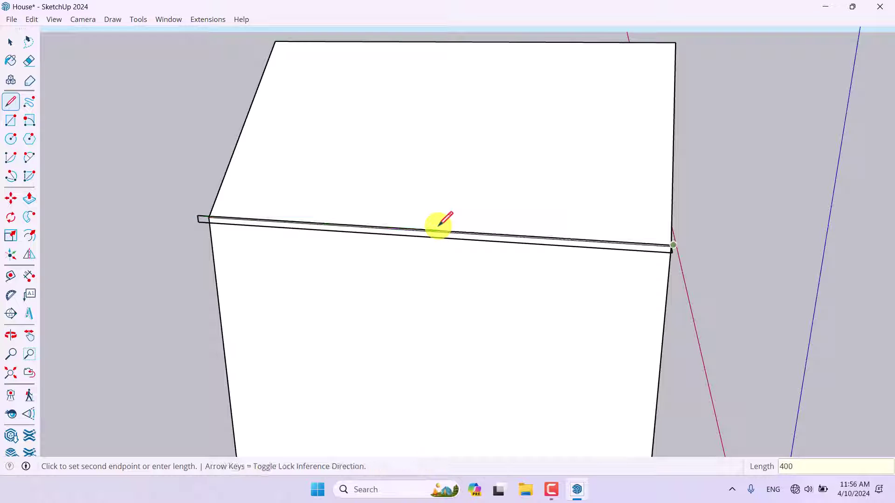
pyautogui.moveTo(456, 234); pyautogui.dragTo(480, 289, button='middle')
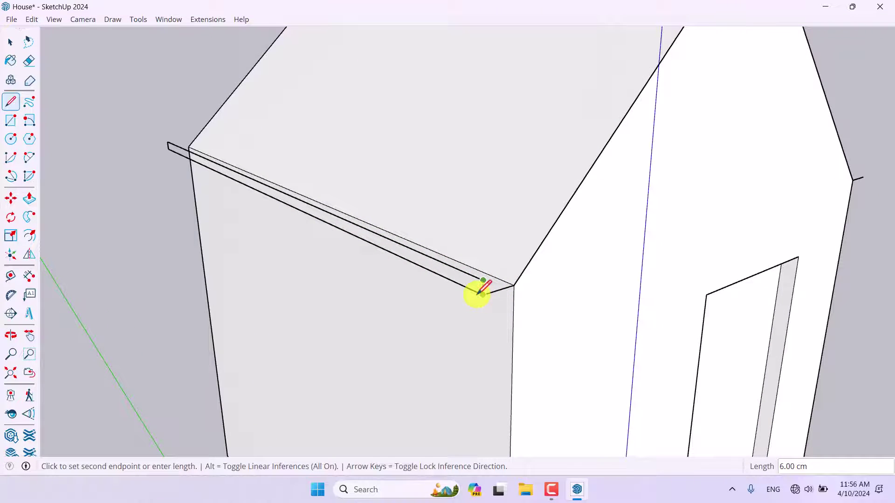
pyautogui.click(480, 289)
pyautogui.moveTo(449, 324); pyautogui.dragTo(418, 251, button='middle')
pyautogui.scroll(3, 417, 253)
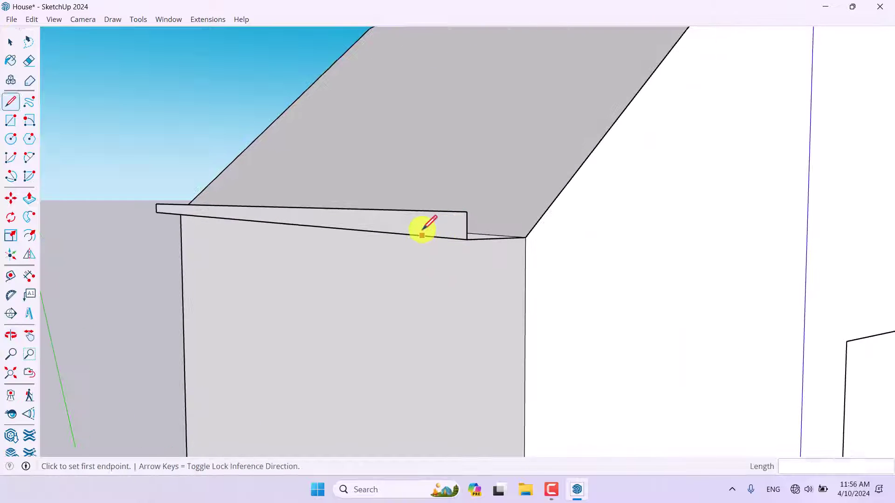
# Step: Sweep the trim profile along the selected roof edge with Follow Me
pyautogui.press('space')
pyautogui.click(424, 236)
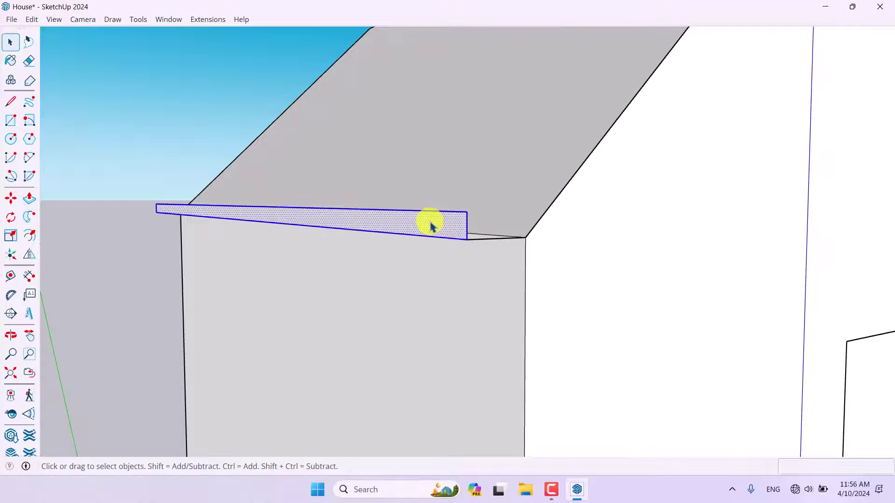
pyautogui.scroll(-5, 380, 278)
pyautogui.moveTo(366, 291); pyautogui.dragTo(426, 260, button='middle')
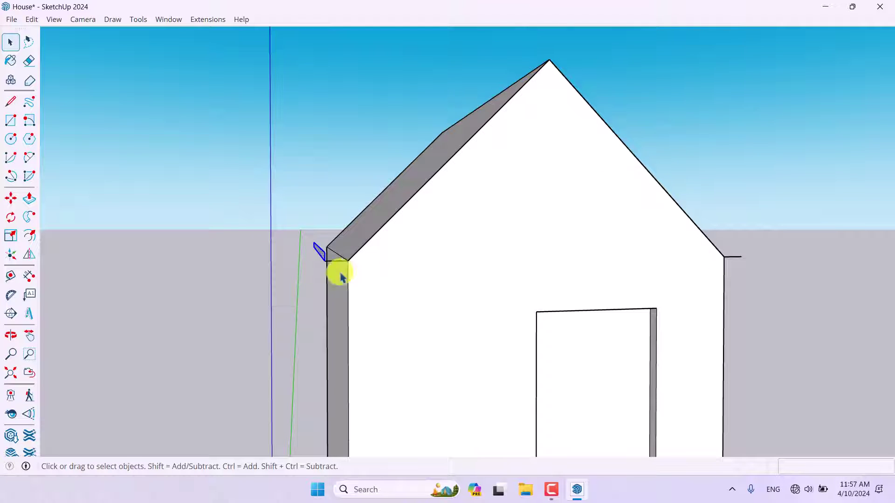
pyautogui.moveTo(860, 350); pyautogui.dragTo(693, 308, button='middle')
pyautogui.scroll(5, 525, 228)
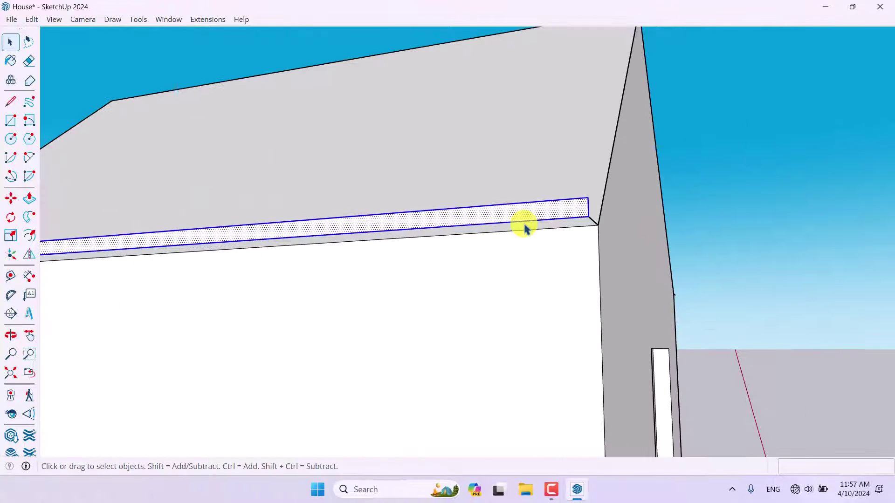
pyautogui.scroll(-5, 604, 247)
pyautogui.moveTo(605, 247); pyautogui.dragTo(420, 296, button='middle')
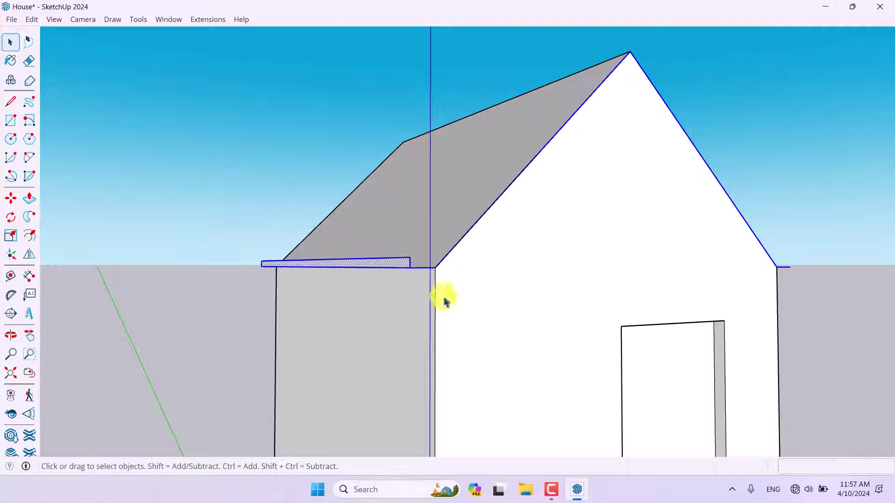
pyautogui.scroll(5, 379, 265)
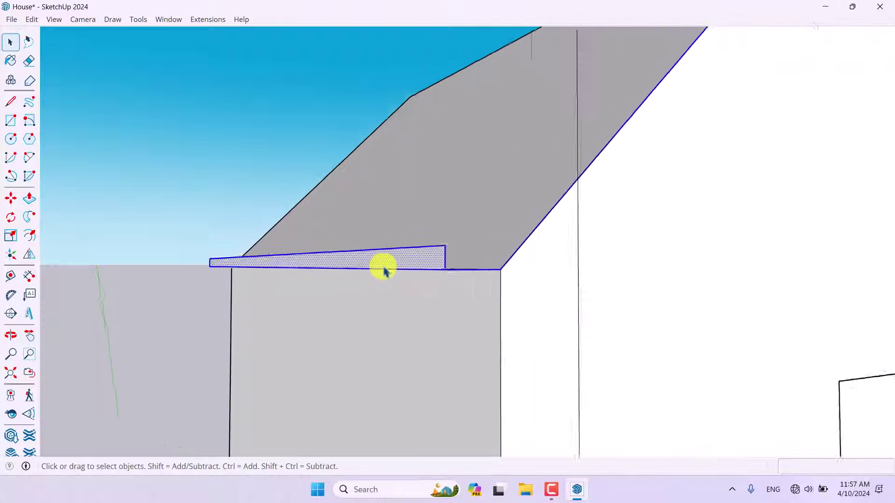
pyautogui.moveTo(441, 363); pyautogui.dragTo(484, 379, button='middle')
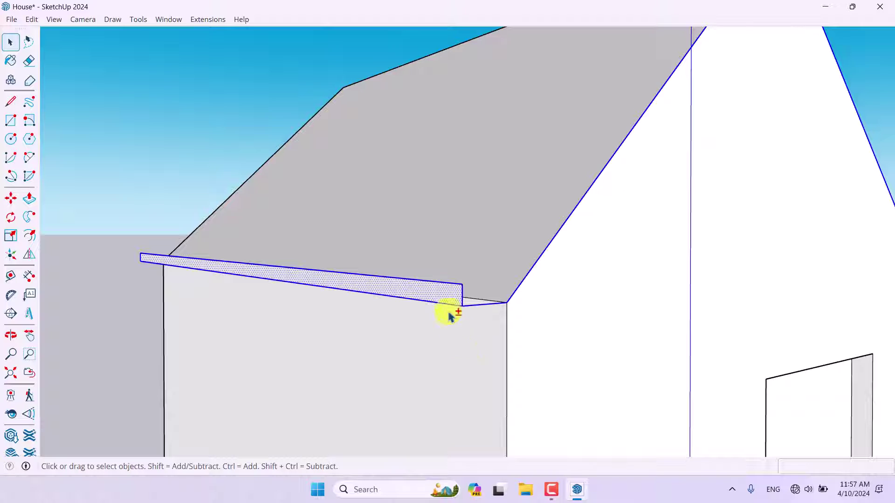
pyautogui.keyDown('shift'); pyautogui.click(444, 297); pyautogui.keyUp('shift')
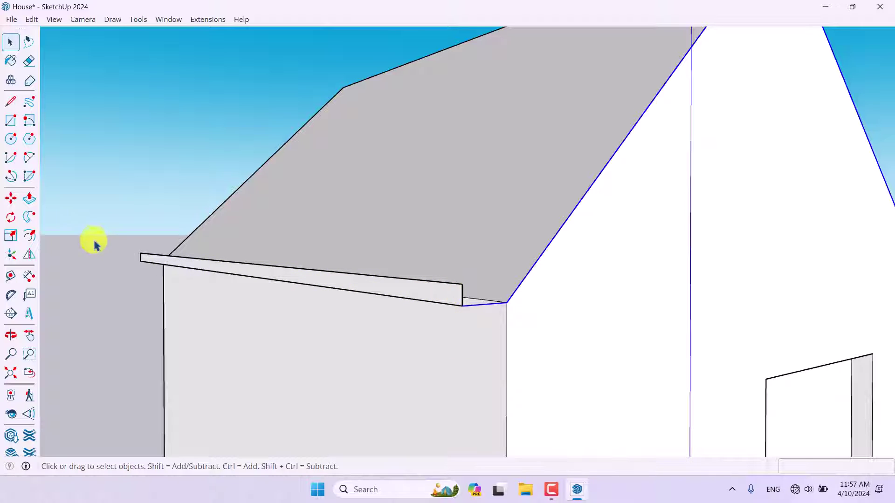
pyautogui.click(31, 219)
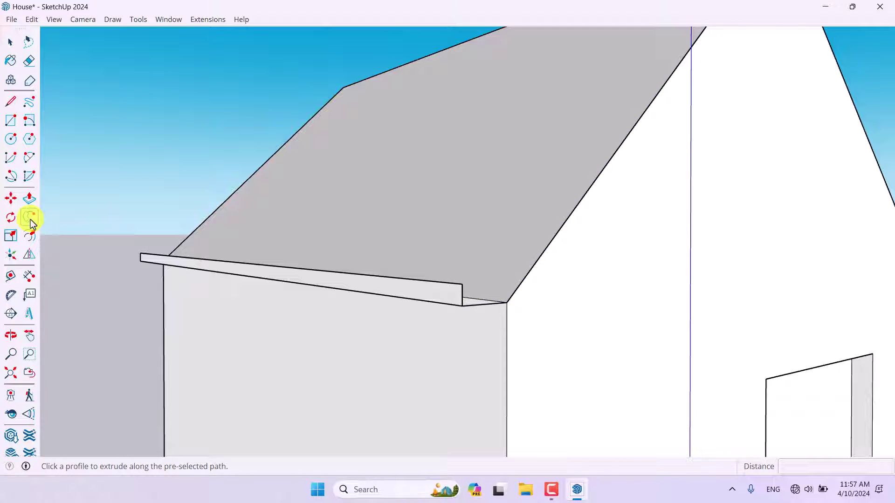
pyautogui.click(156, 264)
# Step: Inspect the new fascia board from the gable end and the roof side
pyautogui.scroll(-5, 266, 350)
pyautogui.moveTo(266, 349); pyautogui.dragTo(334, 260, button='middle')
pyautogui.scroll(3, 415, 196)
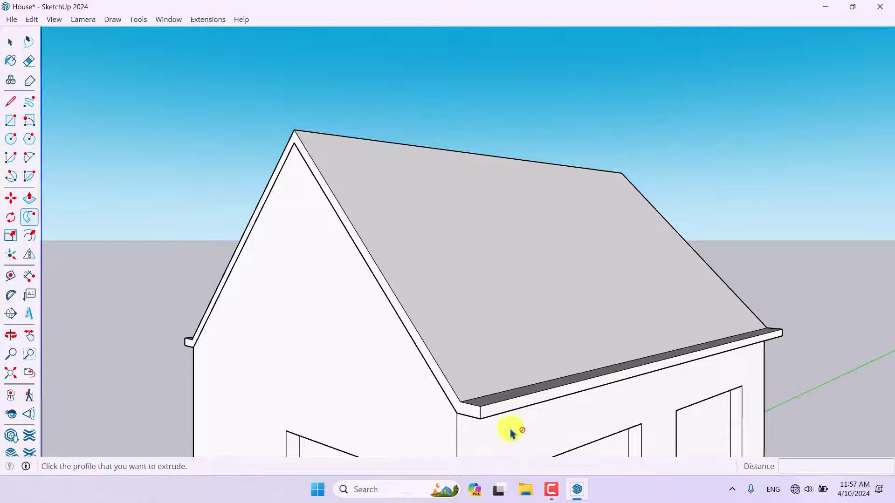
pyautogui.scroll(-3, 648, 301)
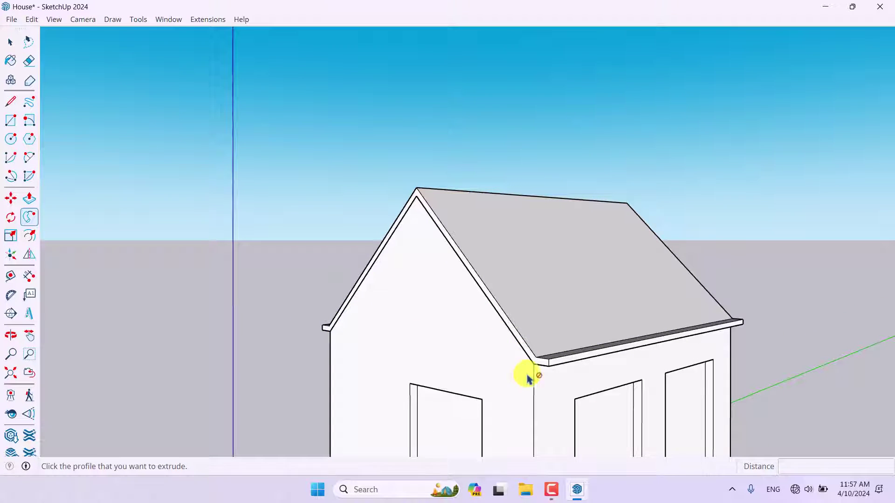
pyautogui.press('space')
pyautogui.moveTo(539, 385); pyautogui.dragTo(585, 349, button='middle')
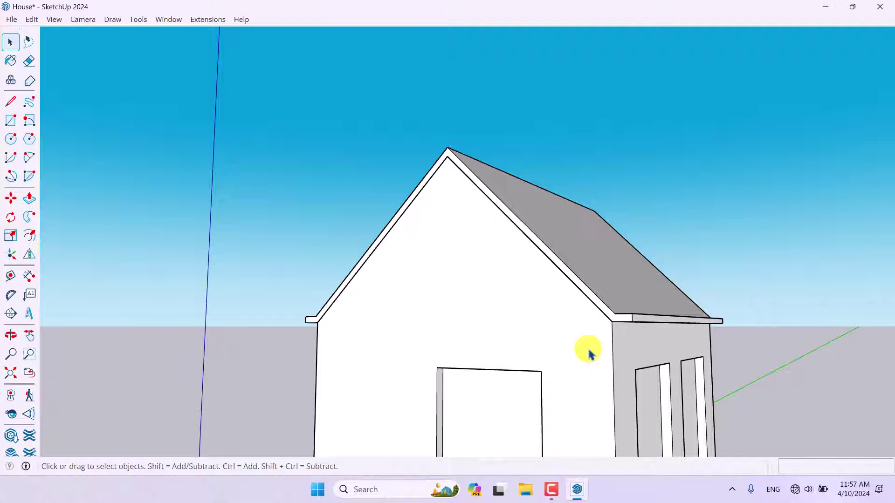
pyautogui.moveTo(577, 354); pyautogui.dragTo(447, 388, button='middle')
pyautogui.scroll(3, 444, 303)
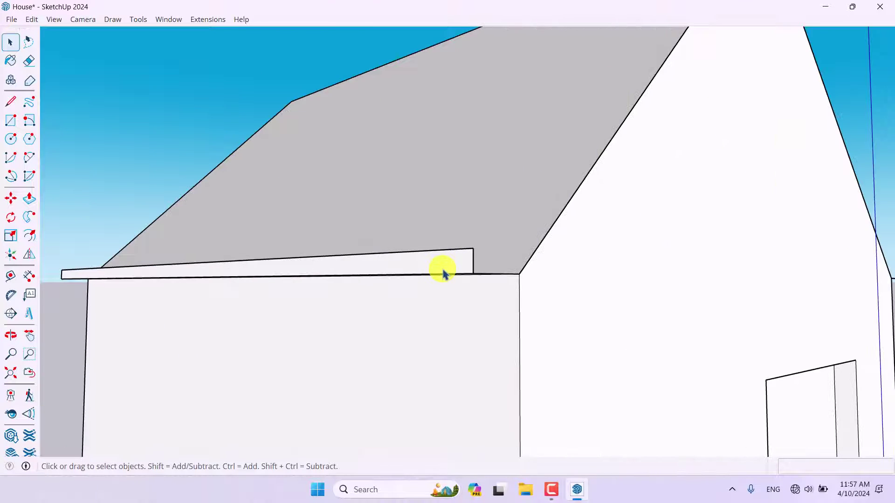
pyautogui.click(443, 273)
pyautogui.moveTo(442, 269); pyautogui.dragTo(499, 259, button='middle')
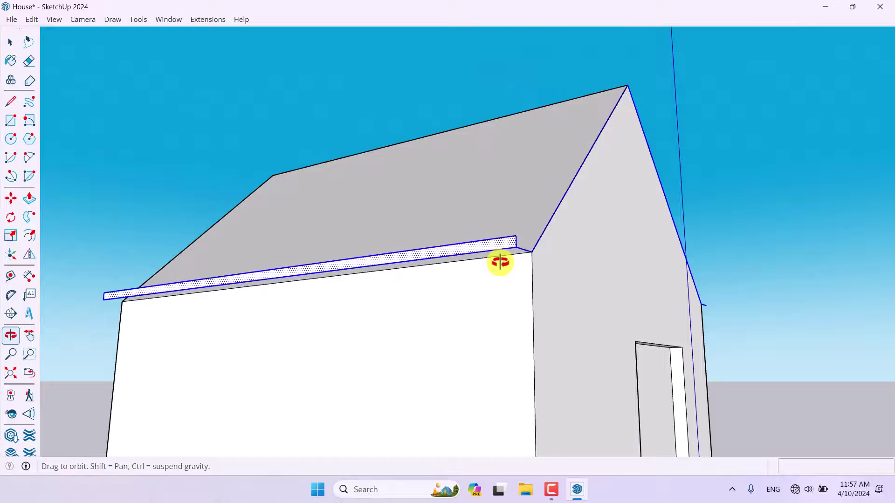
pyautogui.moveTo(588, 303); pyautogui.dragTo(515, 305, button='middle')
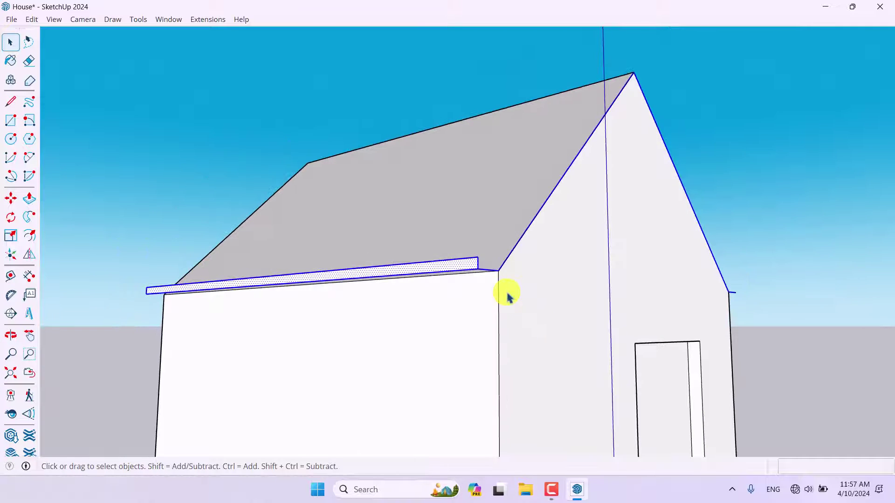
pyautogui.scroll(5, 444, 272)
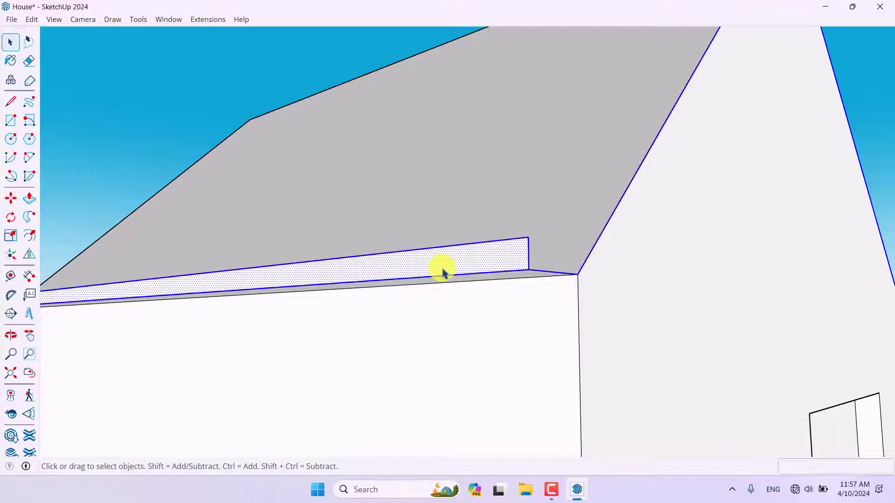
pyautogui.keyDown('shift'); pyautogui.click(443, 273); pyautogui.keyUp('shift')
pyautogui.scroll(-5, 443, 272)
pyautogui.moveTo(447, 303); pyautogui.dragTo(767, 116, button='middle')
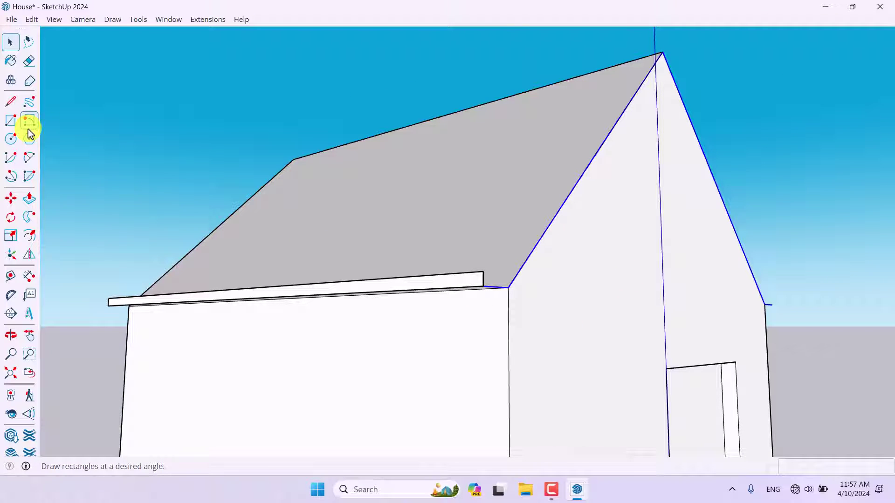
# Step: Sweep the fascia profile along the long-side eave with Follow Me
pyautogui.click(26, 218)
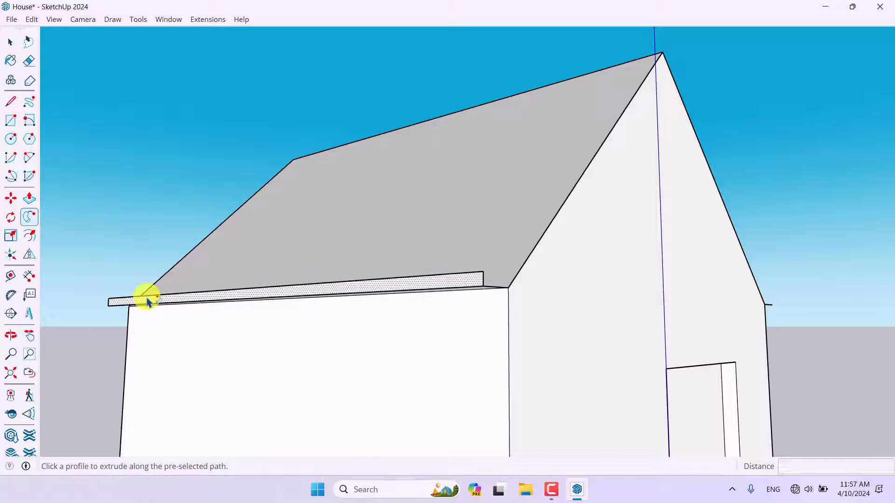
pyautogui.click(147, 301)
pyautogui.moveTo(578, 330); pyautogui.dragTo(126, 324, button='middle')
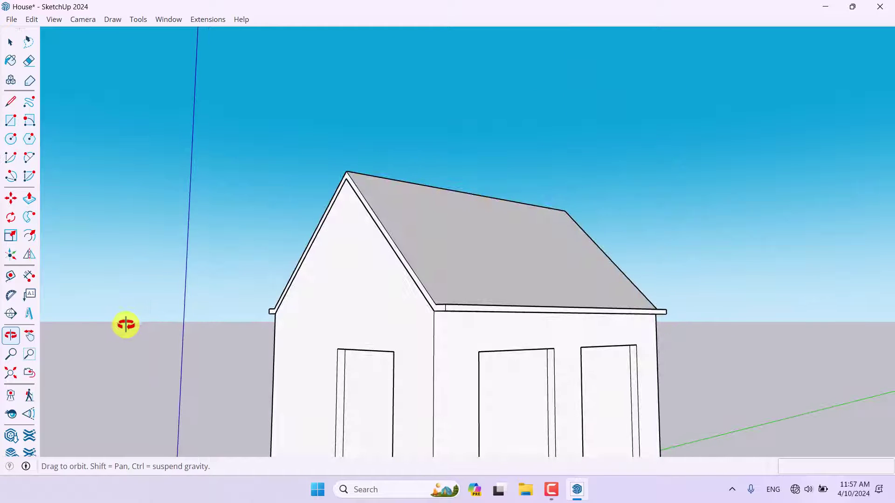
pyautogui.press('space')
pyautogui.moveTo(424, 243); pyautogui.dragTo(527, 454, button='middle')
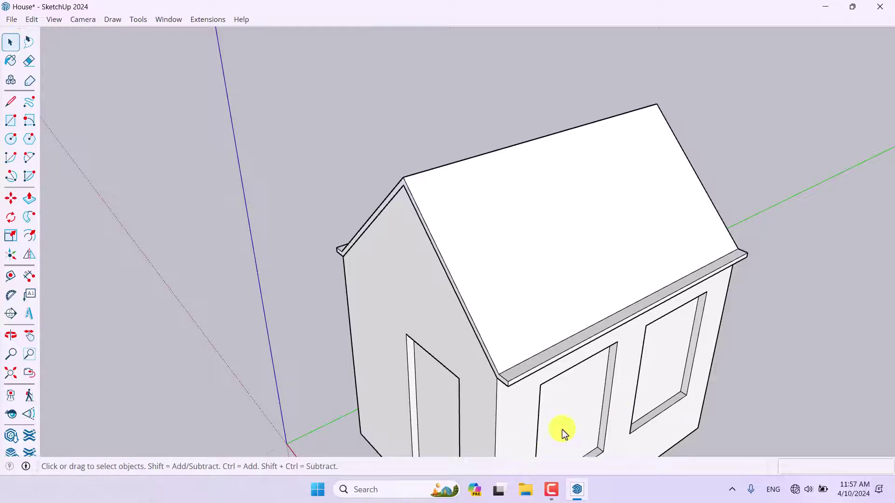
pyautogui.moveTo(535, 332); pyautogui.dragTo(592, 244, button='middle')
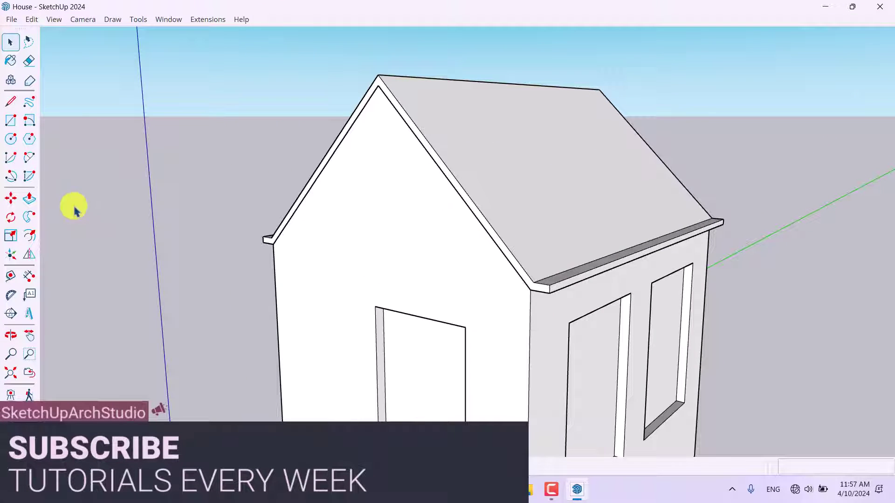
# Step: Push/Pull the gable trim face 20 cm outward
pyautogui.click(36, 203)
pyautogui.scroll(2, 501, 266)
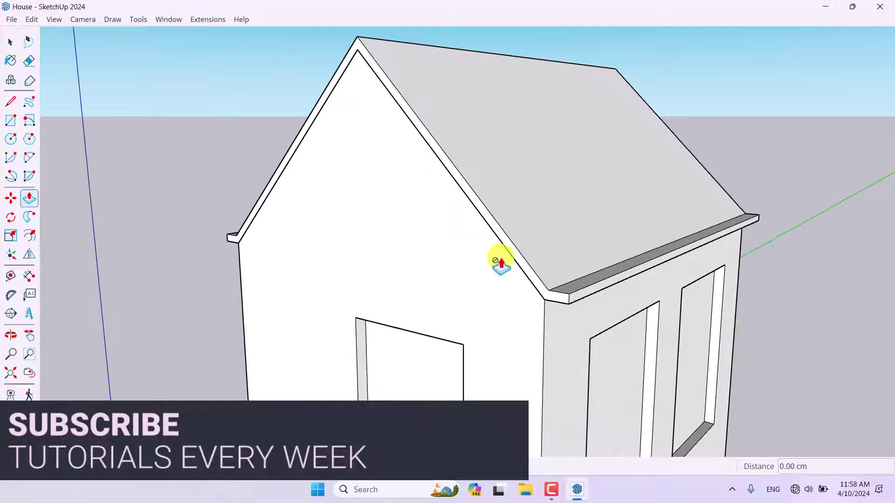
pyautogui.click(512, 261)
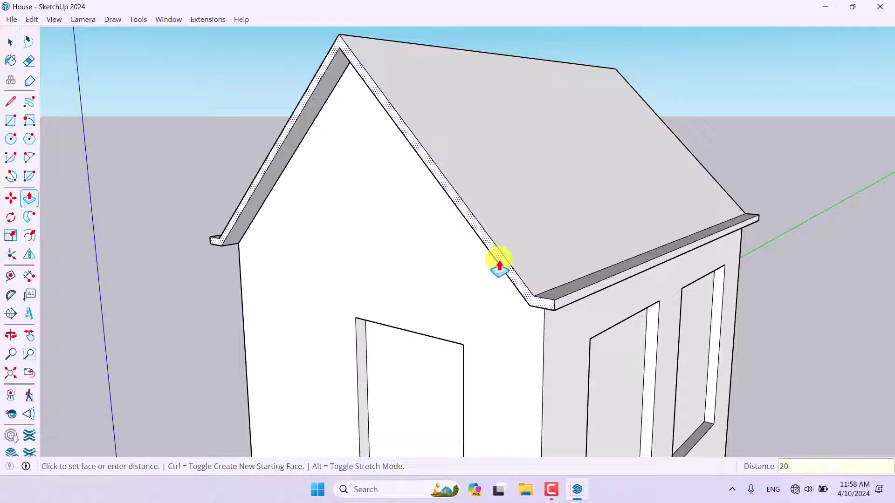
pyautogui.press('Return')
pyautogui.moveTo(659, 255); pyautogui.dragTo(106, 277, button='middle')
# Step: Select all the roof geometry and its trim and make it one group
pyautogui.scroll(-5, 629, 100)
pyautogui.moveTo(409, 198); pyautogui.dragTo(501, 279, button='middle')
pyautogui.scroll(-3, 467, 294)
pyautogui.scroll(5, 528, 161)
pyautogui.press('space')
pyautogui.tripleClick(528, 162)
pyautogui.rightClick(528, 163)
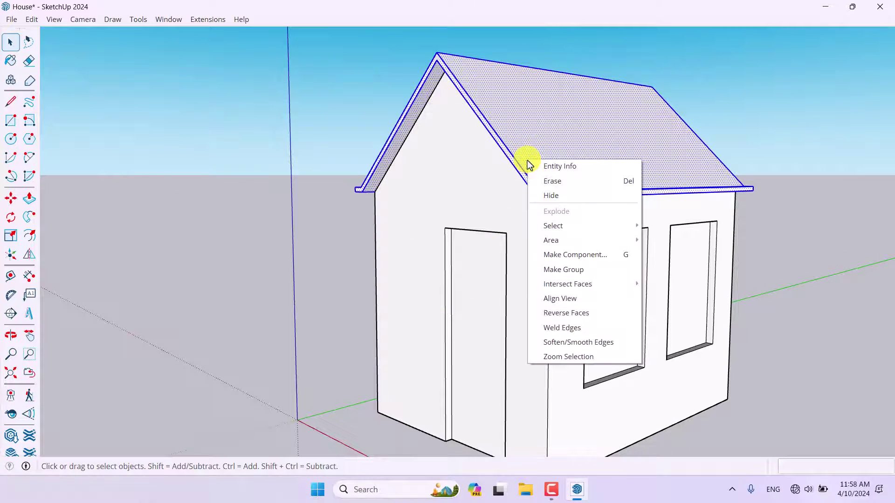
pyautogui.click(606, 269)
pyautogui.scroll(-5, 485, 256)
pyautogui.click(715, 266)
pyautogui.scroll(2, 549, 333)
pyautogui.moveTo(549, 333); pyautogui.dragTo(433, 371, button='middle')
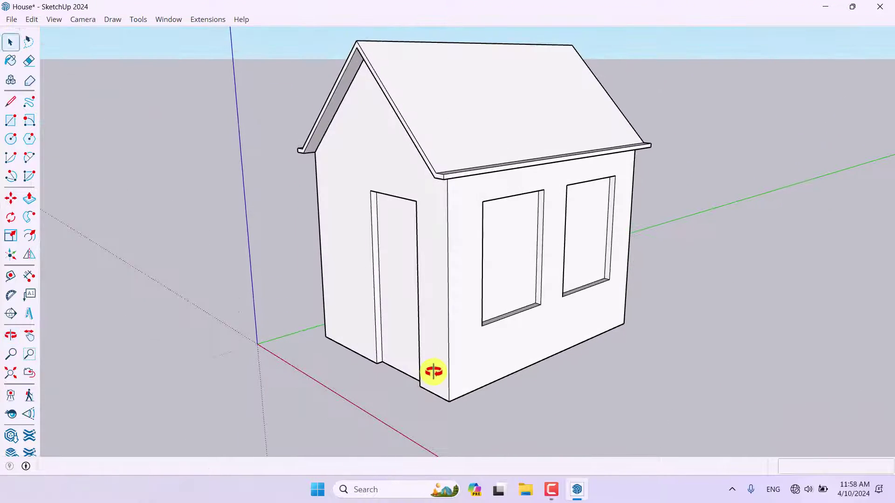
# Step: Draw a rectangle covering the house footprint from underneath
pyautogui.click(13, 124)
pyautogui.click(326, 336)
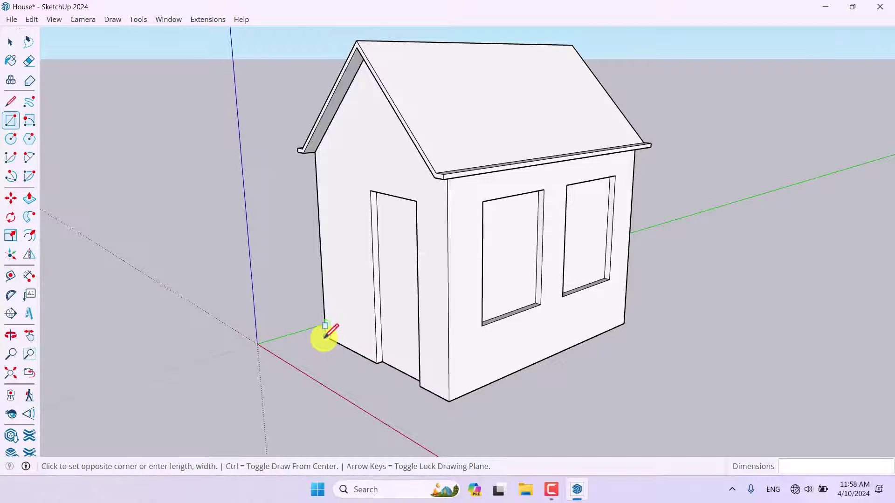
pyautogui.moveTo(591, 380); pyautogui.dragTo(226, 138, button='middle')
pyautogui.click(579, 233)
pyautogui.moveTo(350, 244); pyautogui.dragTo(498, 352, button='middle')
pyautogui.press('space')
pyautogui.scroll(2, 394, 359)
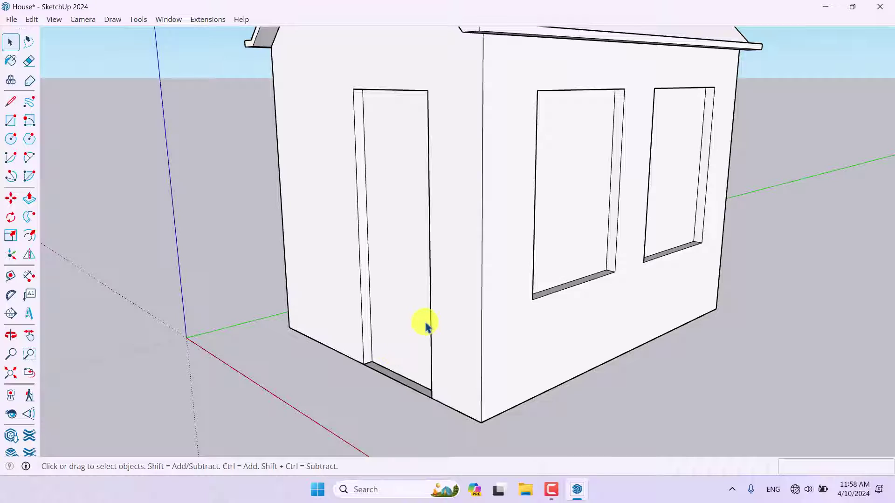
pyautogui.scroll(-3, 425, 326)
pyautogui.scroll(5, 425, 329)
pyautogui.scroll(-3, 427, 332)
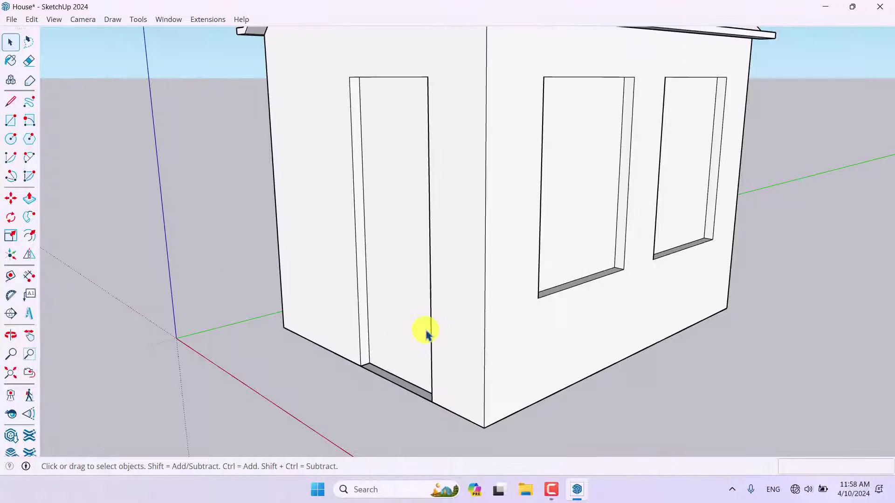
pyautogui.scroll(-3, 427, 332)
pyautogui.moveTo(426, 333); pyautogui.dragTo(490, 328, button='middle')
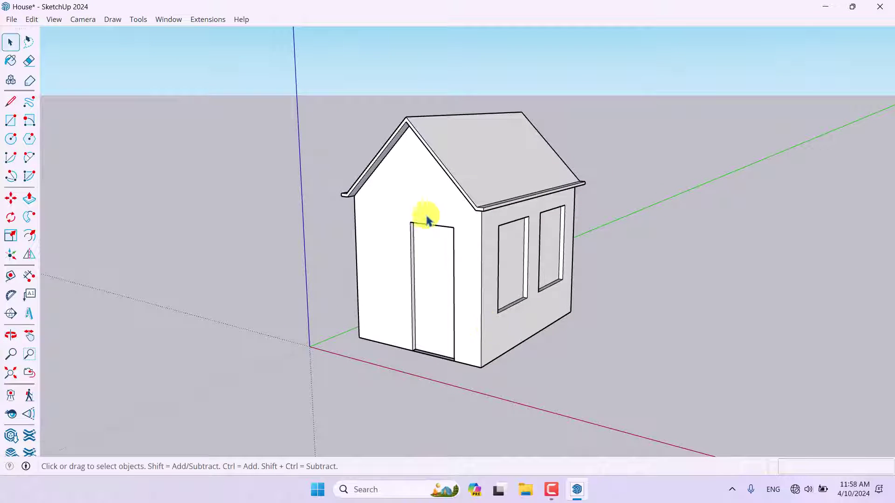
pyautogui.moveTo(463, 286); pyautogui.dragTo(543, 383, button='middle')
pyautogui.scroll(5, 543, 384)
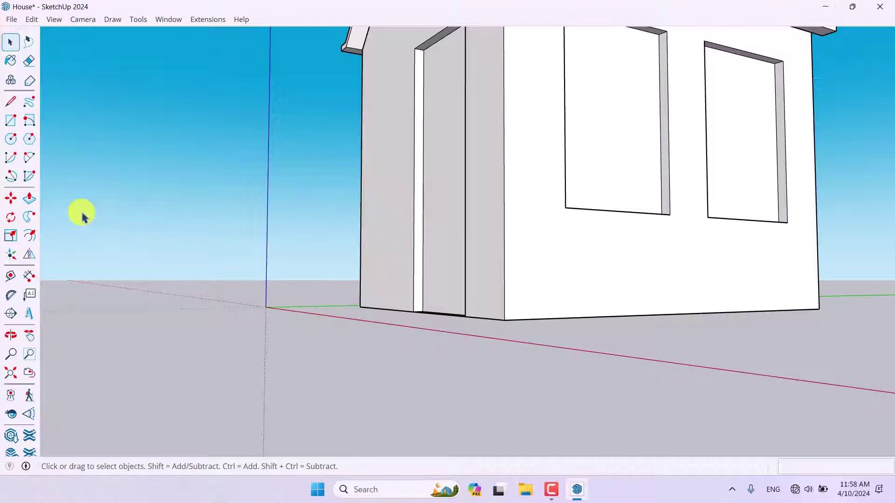
# Step: Push the footprint rectangle down 40 cm to form the base slab
pyautogui.click(29, 198)
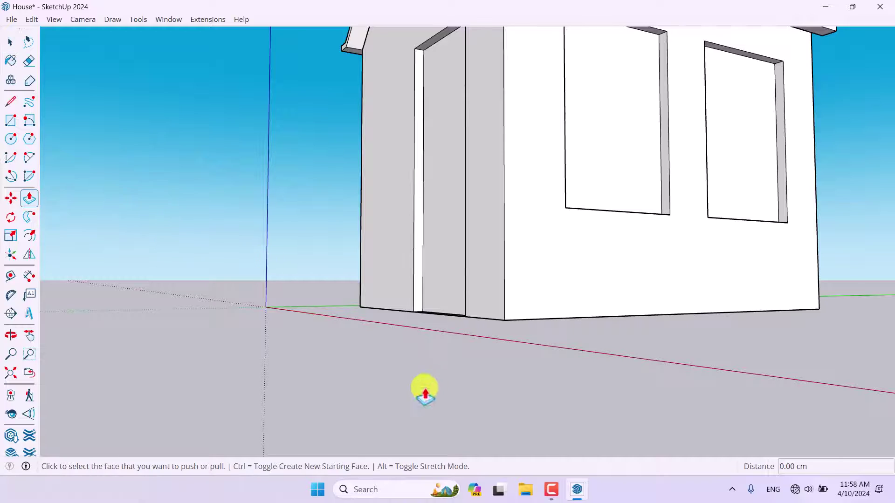
pyautogui.moveTo(424, 389); pyautogui.dragTo(440, 244, button='middle')
pyautogui.click(442, 268)
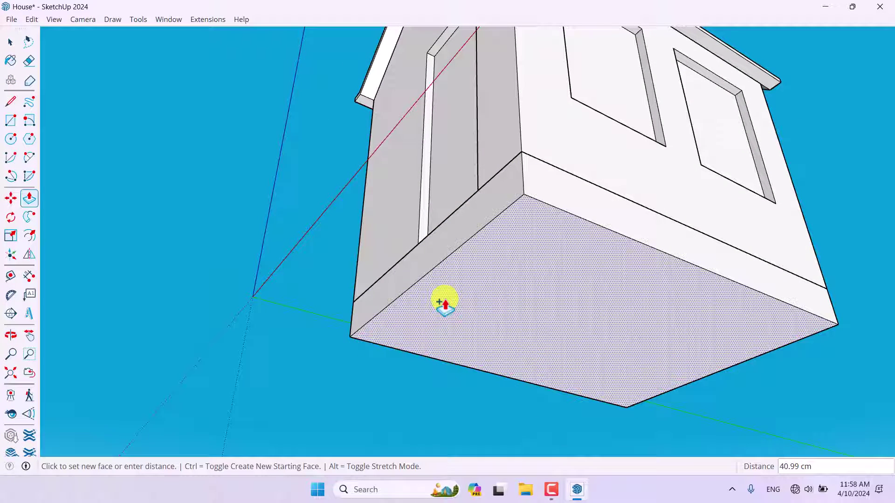
pyautogui.write('40')
pyautogui.press('Return')
# Step: Pull the base's side faces out 200 cm into a wide platform
pyautogui.moveTo(456, 252); pyautogui.dragTo(450, 350, button='middle')
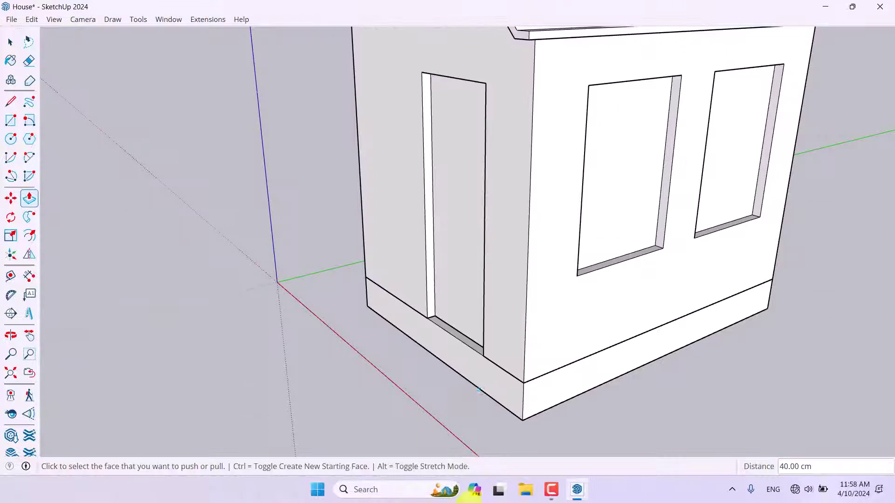
pyautogui.click(449, 349)
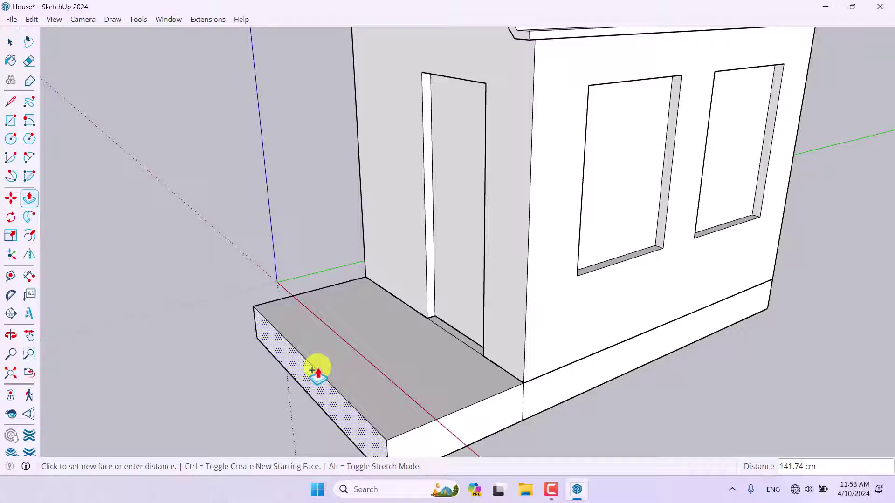
pyautogui.write('200')
pyautogui.press('Return')
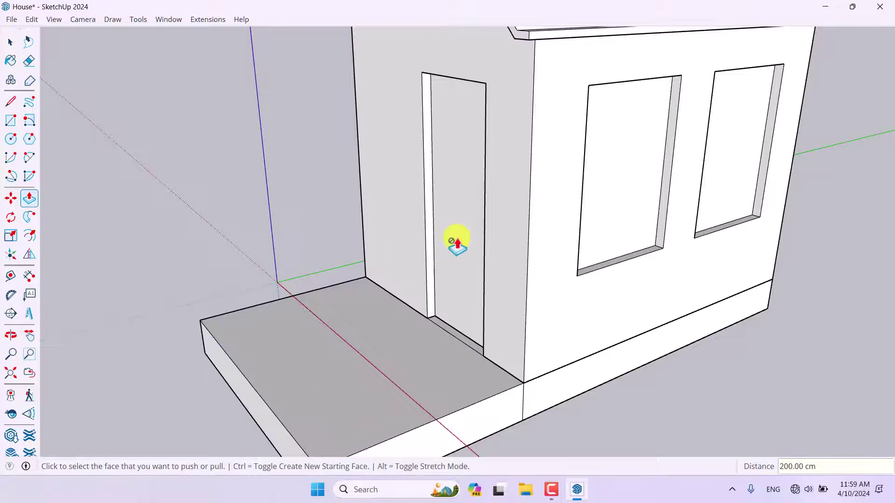
pyautogui.scroll(-5, 458, 242)
pyautogui.click(467, 325)
pyautogui.click(566, 410)
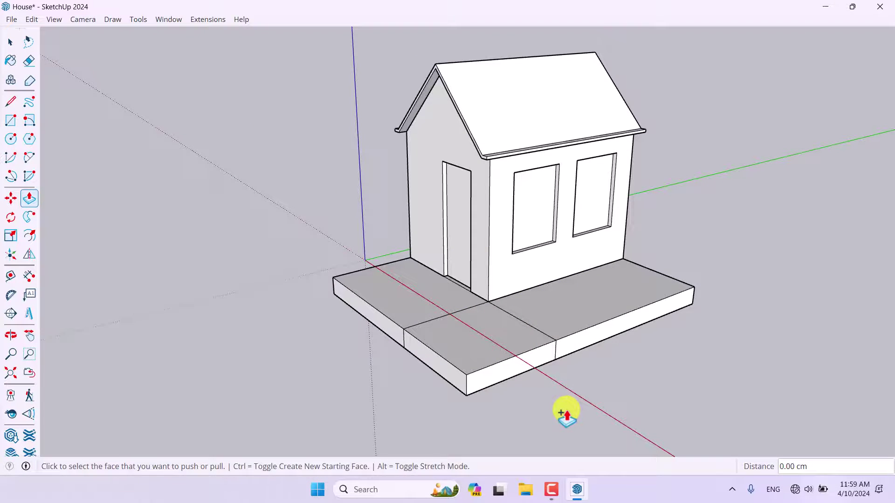
pyautogui.press('space')
pyautogui.moveTo(567, 410); pyautogui.dragTo(520, 343, button='middle')
# Step: Make the base platform its own group
pyautogui.tripleClick(521, 346)
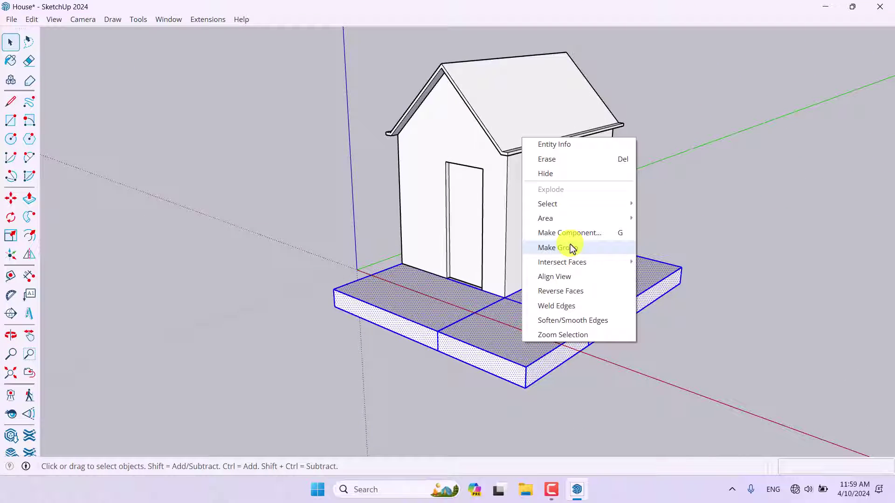
pyautogui.click(572, 248)
pyautogui.click(745, 324)
pyautogui.moveTo(555, 393); pyautogui.dragTo(613, 190, button='middle')
pyautogui.scroll(-5, 729, 80)
# Step: Box-select the house and base and move them together to a new spot
pyautogui.moveTo(729, 80); pyautogui.dragTo(272, 378)
pyautogui.scroll(3, 733, 144)
pyautogui.scroll(-2, 559, 168)
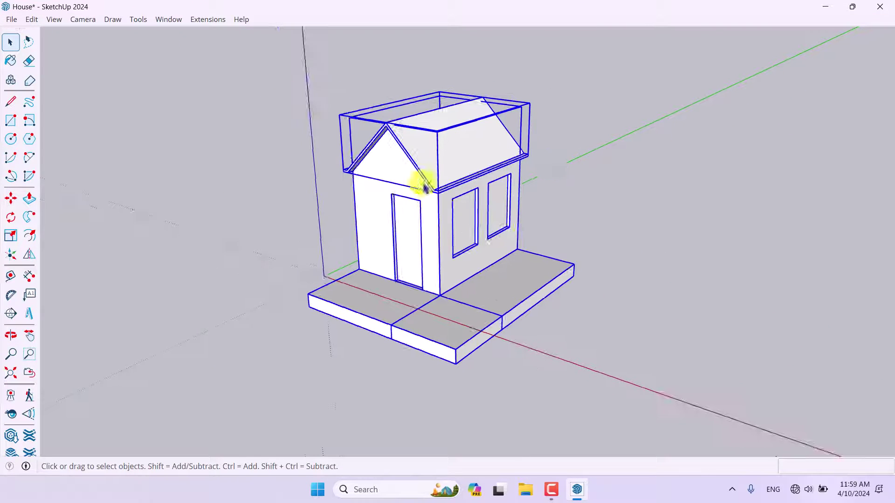
pyautogui.click(10, 198)
pyautogui.click(307, 309)
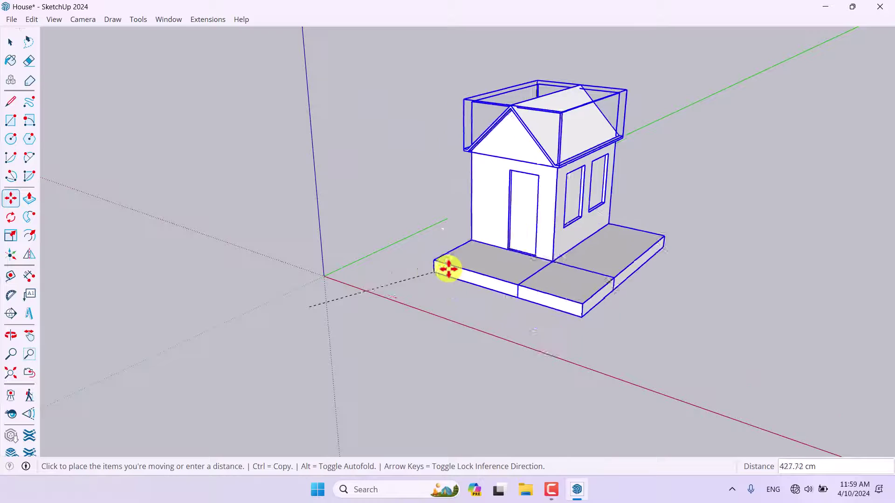
pyautogui.click(476, 269)
pyautogui.scroll(3, 729, 191)
pyautogui.press('space')
pyautogui.click(733, 190)
pyautogui.moveTo(733, 190); pyautogui.dragTo(580, 208, button='middle')
pyautogui.moveTo(351, 436); pyautogui.dragTo(438, 354, button='middle')
pyautogui.click(10, 122)
pyautogui.scroll(4, 309, 299)
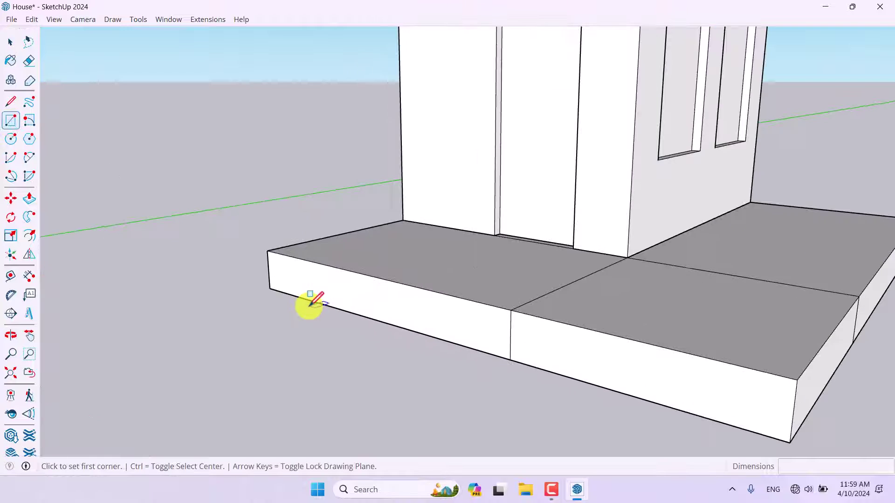
pyautogui.click(267, 250)
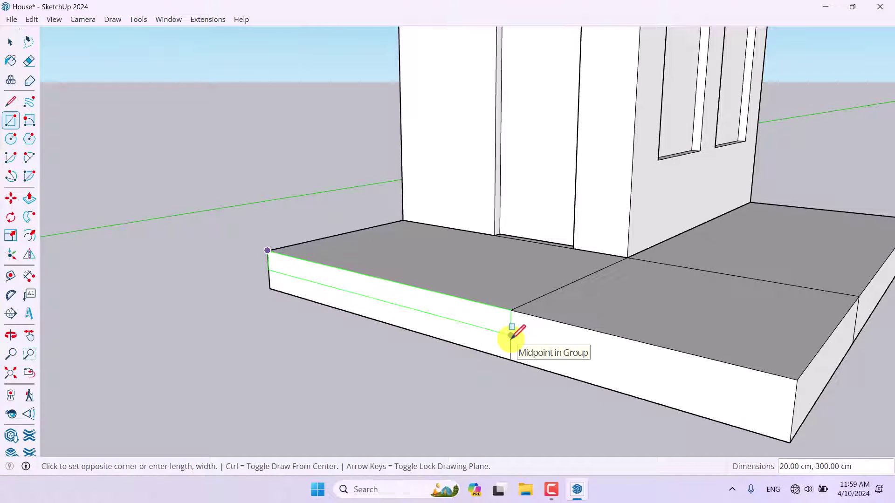
pyautogui.click(511, 358)
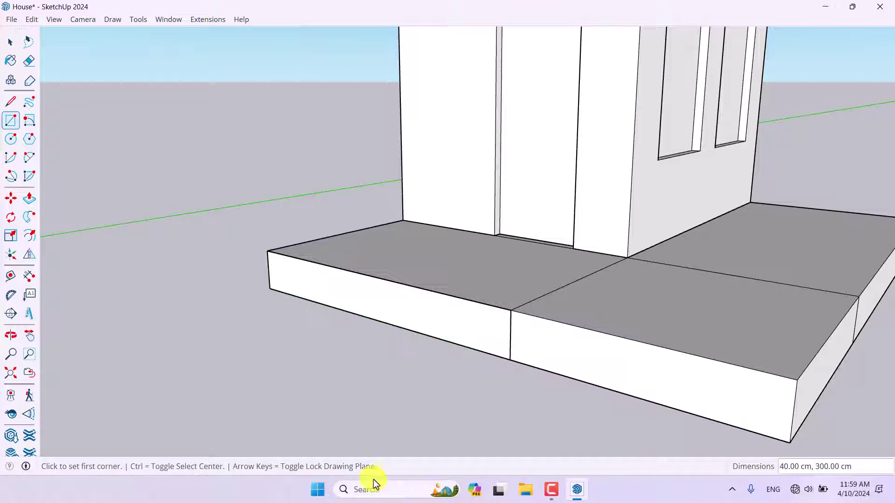
pyautogui.click(26, 203)
pyautogui.click(415, 311)
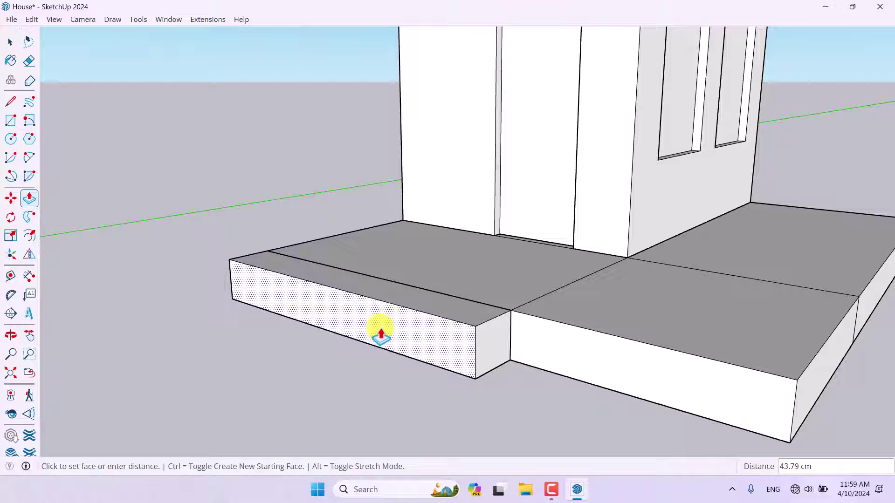
pyautogui.press('Return')
pyautogui.scroll(-3, 413, 334)
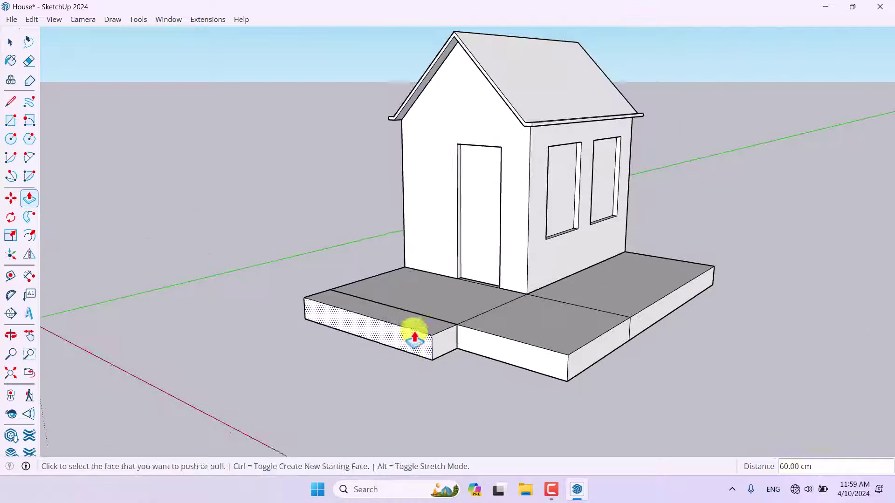
pyautogui.press('space')
pyautogui.moveTo(414, 334); pyautogui.dragTo(371, 359, button='middle')
pyautogui.scroll(3, 418, 400)
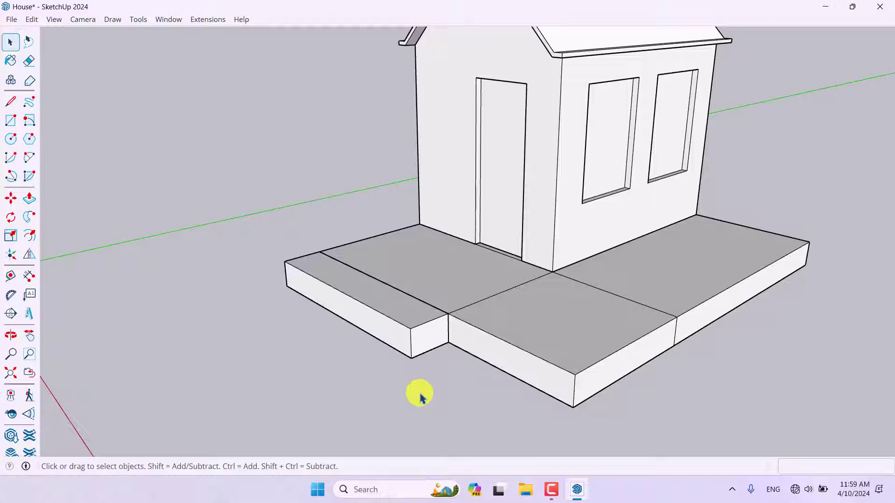
pyautogui.scroll(3, 410, 335)
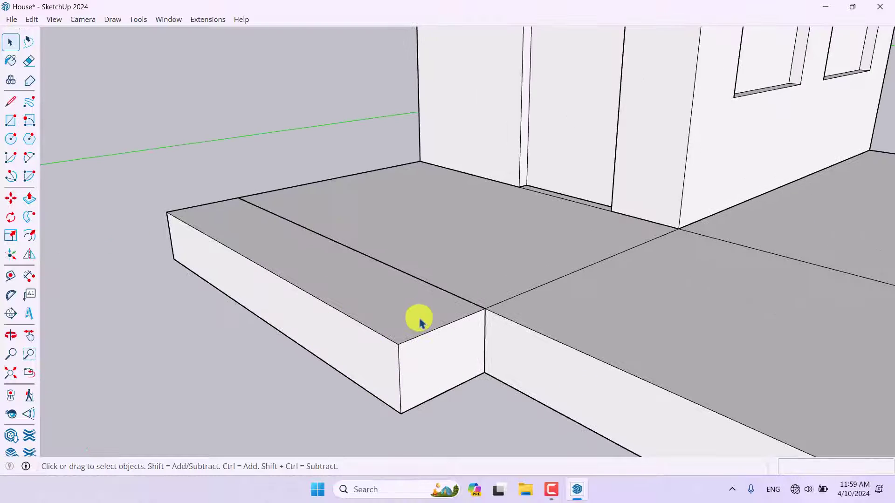
# Step: Draw a 30 cm line from the edge midpoint, then up to the top midpoint
pyautogui.click(9, 105)
pyautogui.moveTo(160, 320); pyautogui.dragTo(88, 276, button='middle')
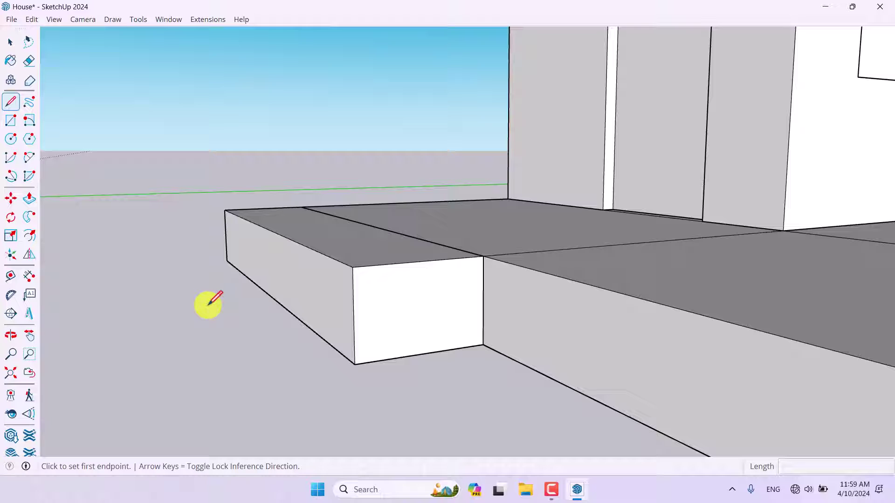
pyautogui.click(354, 317)
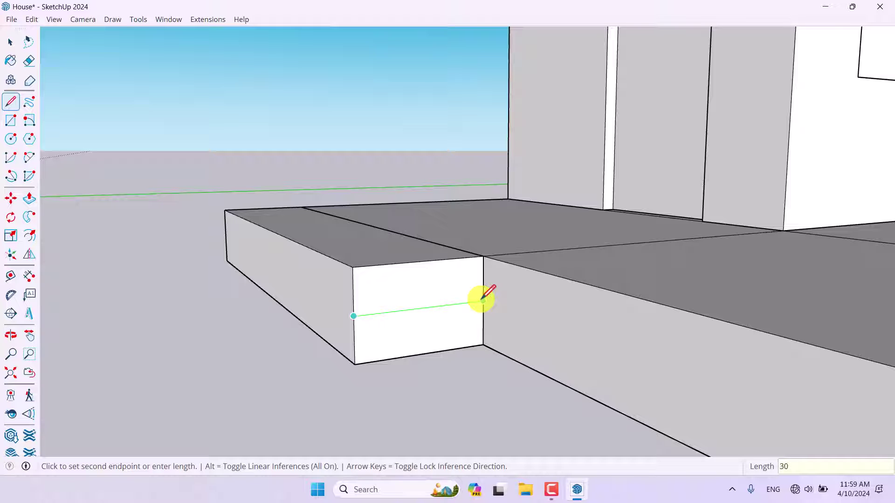
pyautogui.press('Return')
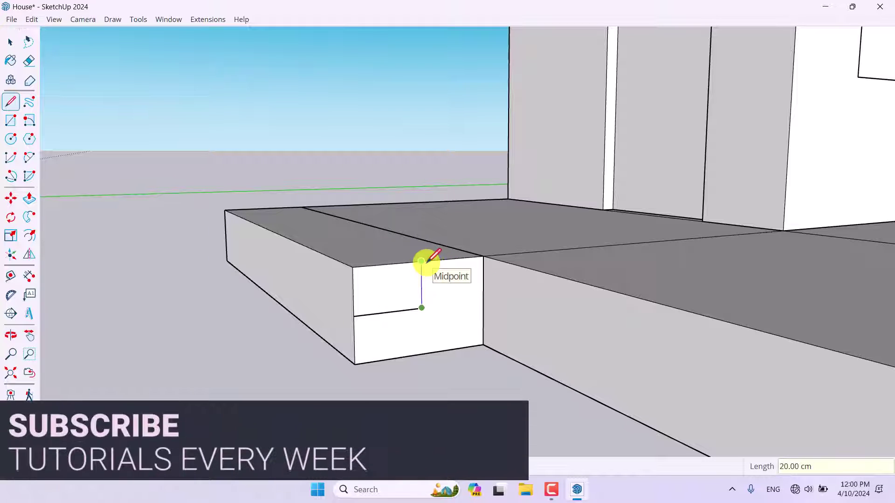
pyautogui.click(422, 262)
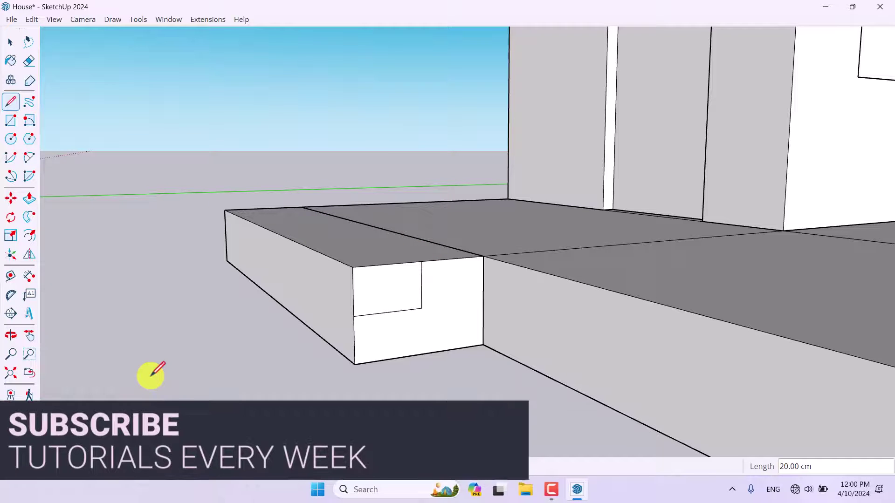
# Step: Test-delete the small upper corner face, then undo the deletion
pyautogui.press('space')
pyautogui.scroll(2, 392, 286)
pyautogui.click(391, 289)
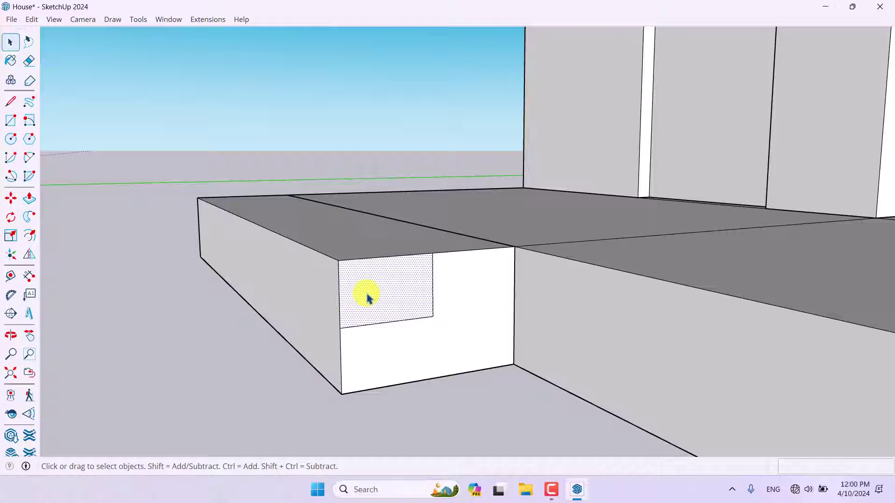
pyautogui.press('Delete')
pyautogui.moveTo(365, 294); pyautogui.dragTo(405, 309, button='middle')
pyautogui.scroll(4, 405, 312)
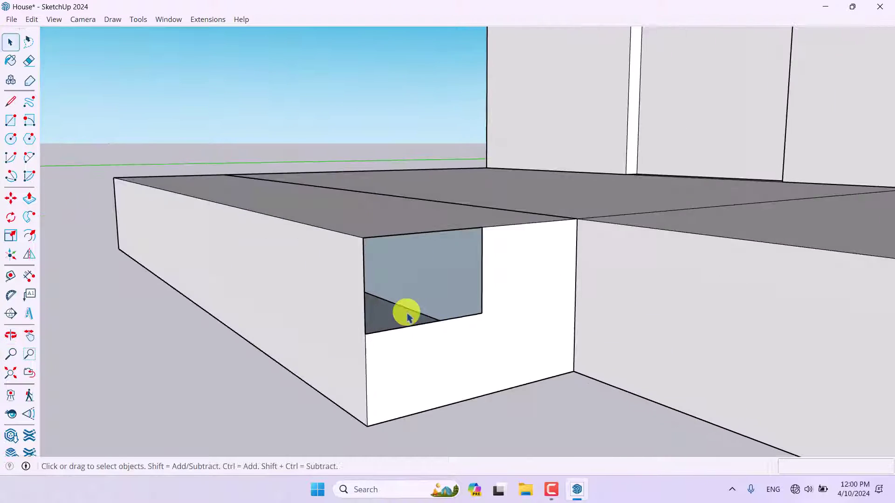
pyautogui.hotkey('ctrl', 'z')
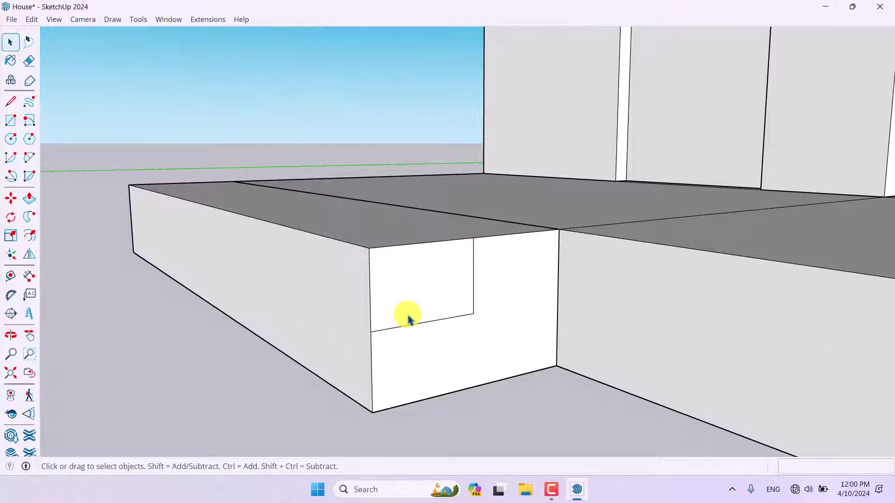
# Step: Push the upper corner face back along the whole box length, cutting the step notch
pyautogui.click(29, 202)
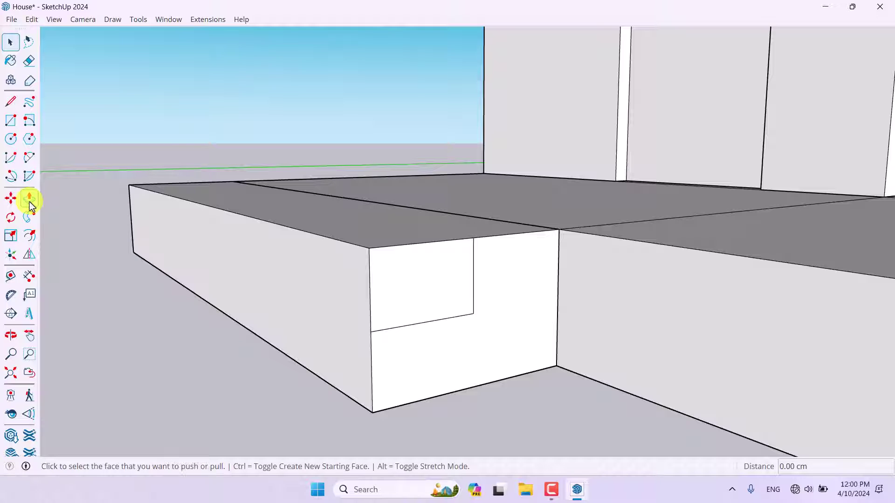
pyautogui.click(459, 282)
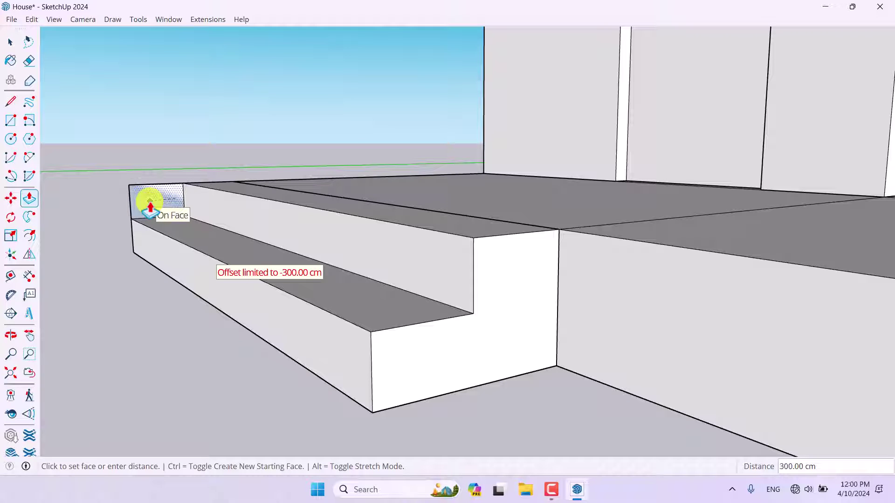
pyautogui.click(150, 205)
pyautogui.moveTo(150, 200); pyautogui.dragTo(715, 261, button='middle')
pyautogui.scroll(3, 474, 250)
pyautogui.scroll(2, 471, 244)
pyautogui.moveTo(471, 243); pyautogui.dragTo(623, 278, button='middle')
pyautogui.scroll(2, 376, 317)
# Step: Push the steps' side faces in by 100 cm and 30 cm
pyautogui.click(378, 315)
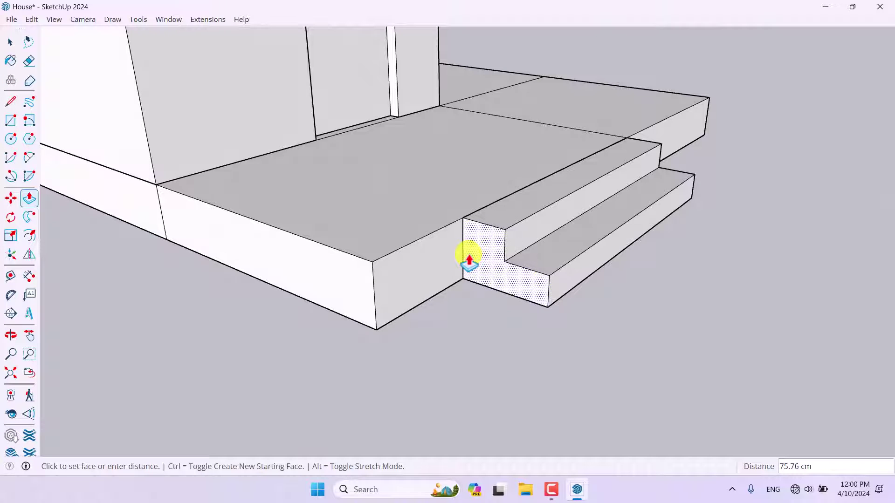
pyautogui.write('100')
pyautogui.press('Return')
pyautogui.moveTo(463, 255); pyautogui.dragTo(474, 342, button='middle')
pyautogui.scroll(3, 474, 341)
pyautogui.click(558, 315)
pyautogui.write('30')
pyautogui.press('Return')
pyautogui.moveTo(433, 296); pyautogui.dragTo(344, 306, button='middle')
pyautogui.scroll(3, 593, 382)
# Step: Turn the two-step stair into a single group
pyautogui.press('space')
pyautogui.scroll(-3, 401, 290)
pyautogui.rightClick(402, 292)
pyautogui.click(445, 397)
pyautogui.scroll(-3, 463, 303)
pyautogui.moveTo(463, 303); pyautogui.dragTo(504, 320, button='middle')
pyautogui.scroll(3, 503, 320)
pyautogui.click(11, 198)
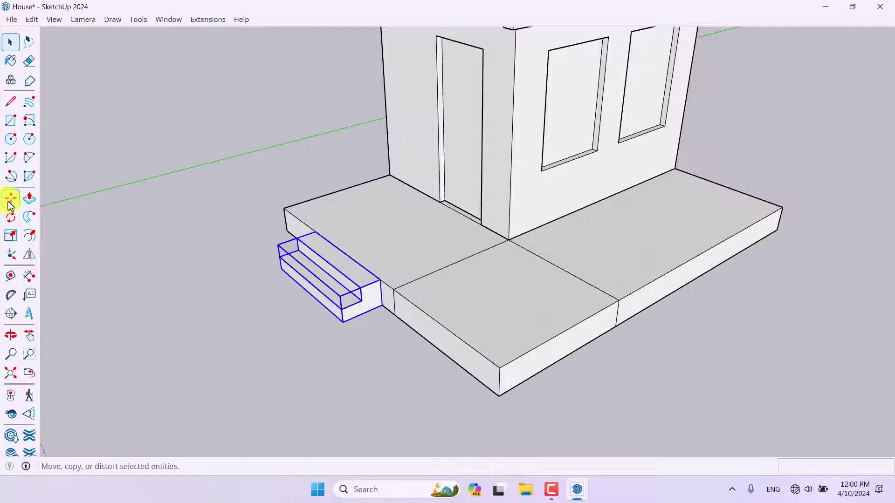
# Step: Copy the two-tread steps further along the platform front
pyautogui.press('ctrl')
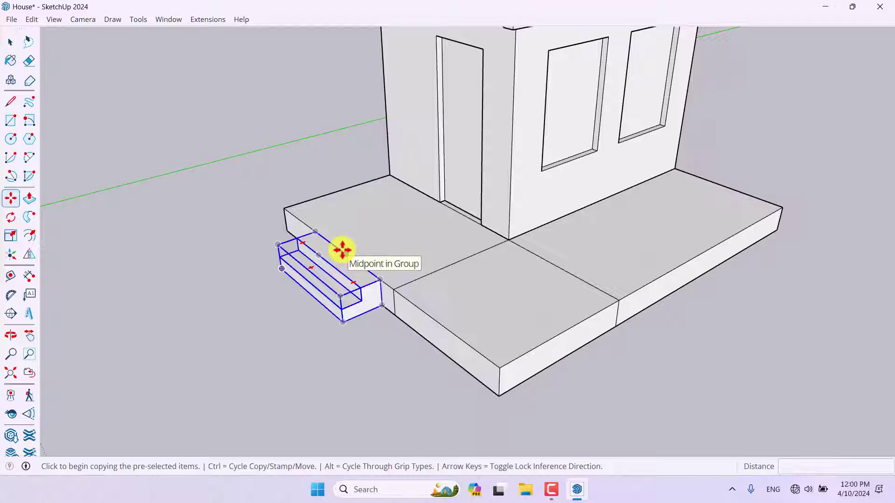
pyautogui.click(342, 250)
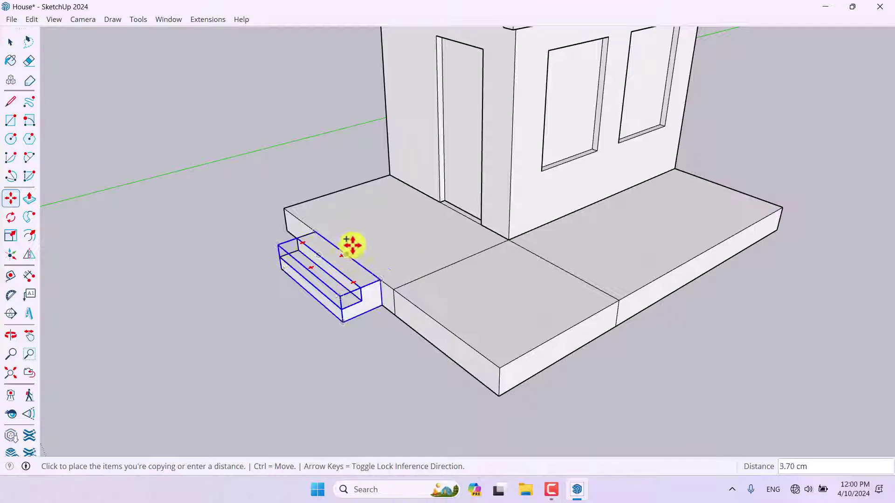
pyautogui.click(445, 325)
pyautogui.scroll(-3, 466, 300)
pyautogui.scroll(3, 480, 299)
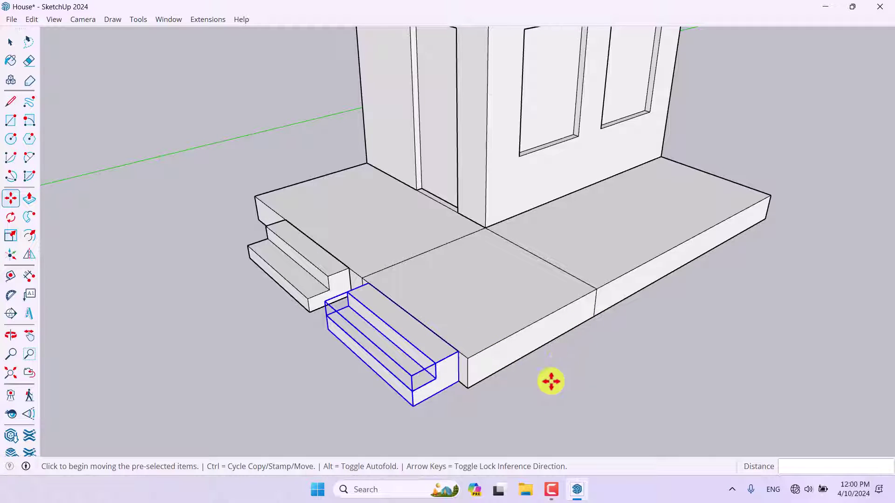
# Step: Place a 90°-rotated copy of the steps around the wall base onto another platform side
pyautogui.click(13, 220)
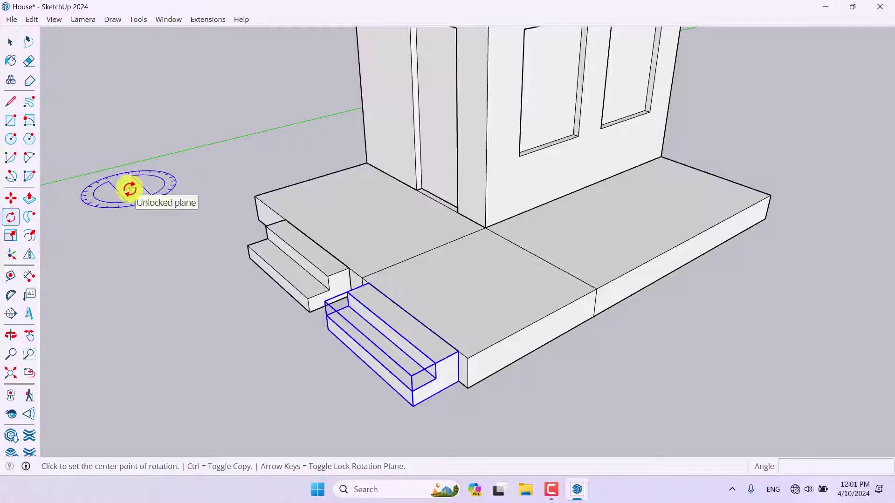
pyautogui.click(484, 228)
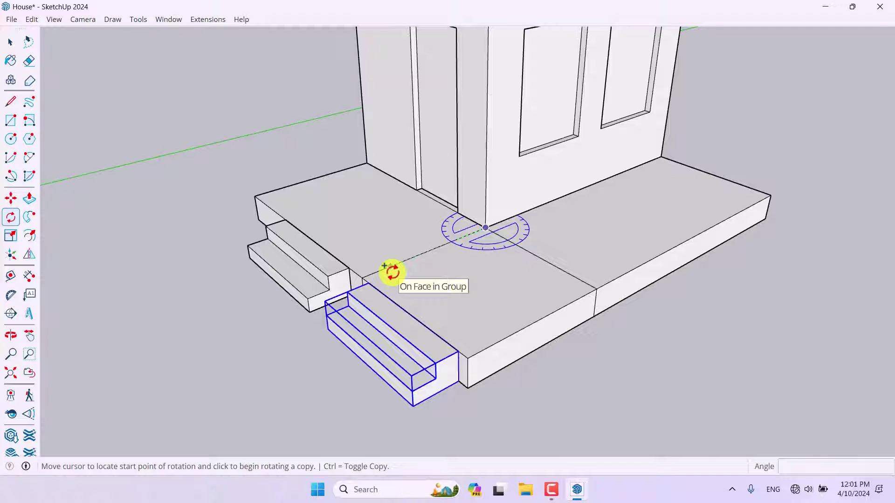
pyautogui.click(362, 277)
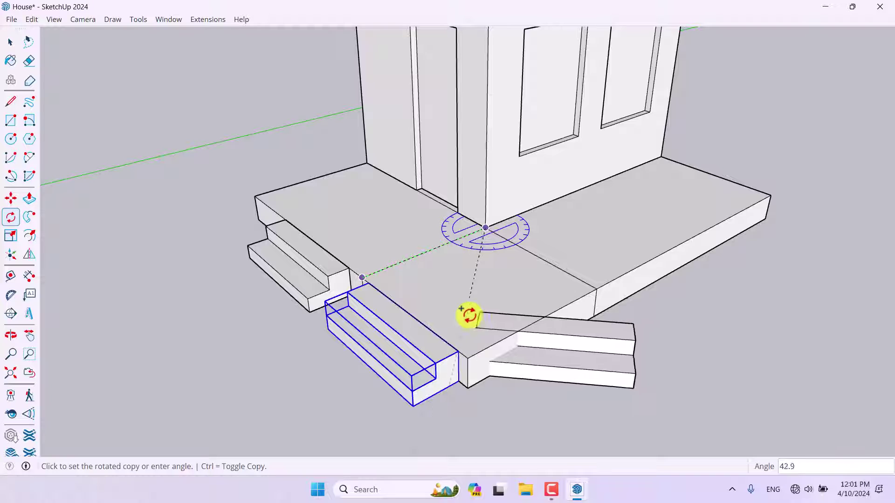
pyautogui.click(590, 289)
pyautogui.scroll(-3, 386, 380)
pyautogui.moveTo(385, 379); pyautogui.dragTo(290, 380, button='middle')
pyautogui.scroll(4, 421, 377)
pyautogui.press('space')
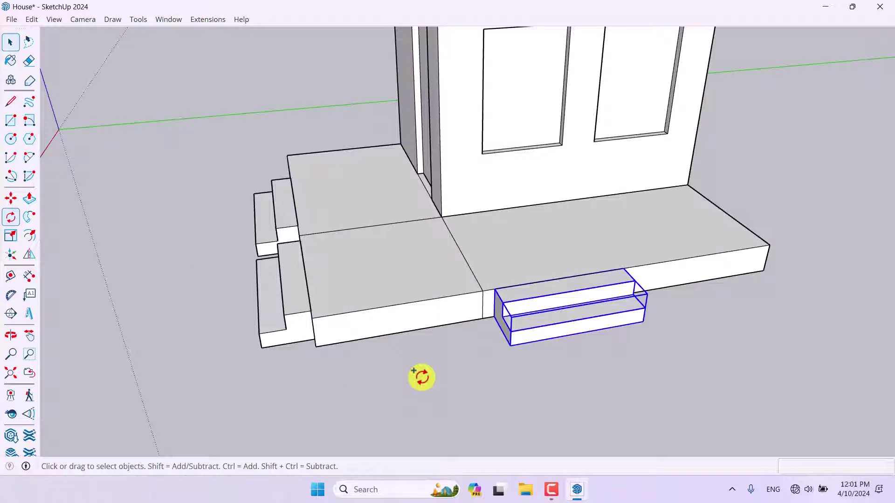
# Step: Copy the front steps group 200 cm to the left
pyautogui.click(11, 198)
pyautogui.press('space')
pyautogui.click(569, 289)
pyautogui.click(10, 197)
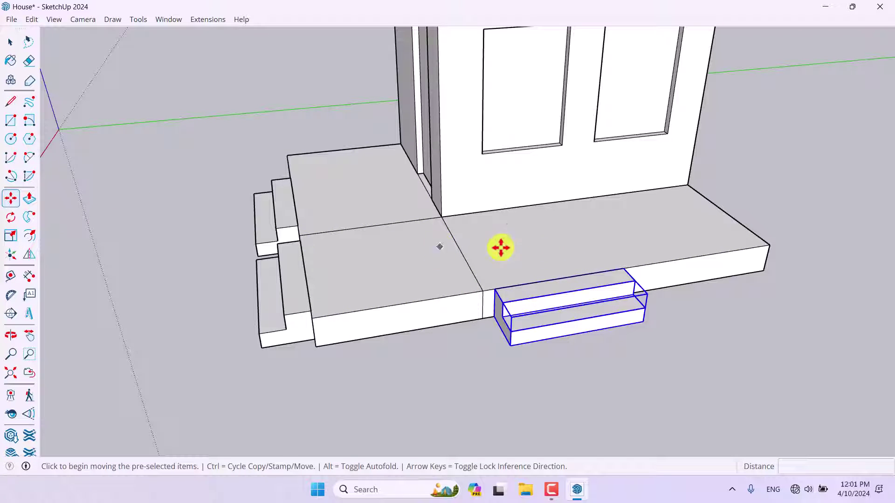
pyautogui.press('ctrl')
pyautogui.click(564, 277)
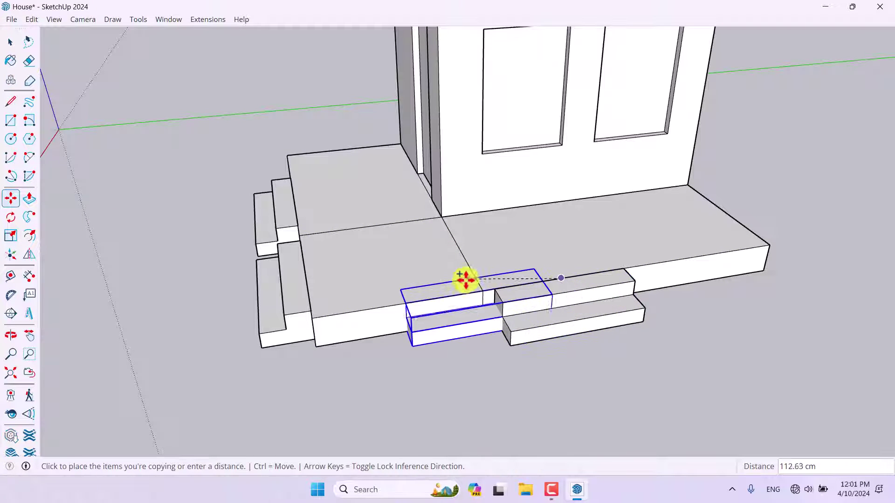
pyautogui.click(405, 301)
pyautogui.scroll(-5, 628, 244)
pyautogui.press('space')
pyautogui.click(462, 356)
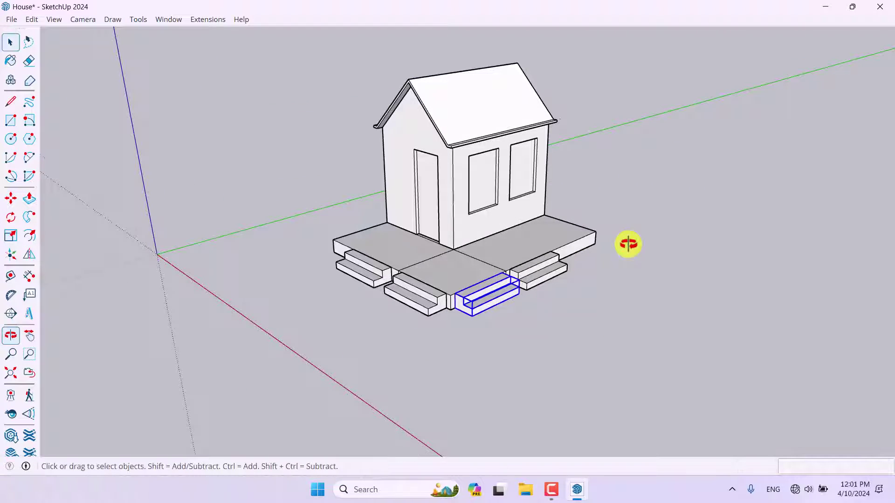
# Step: Orbit around the house to review the porch steps from several angles
pyautogui.moveTo(462, 356); pyautogui.dragTo(480, 316, button='middle')
pyautogui.scroll(5, 456, 294)
pyautogui.scroll(-5, 457, 299)
pyautogui.scroll(3, 487, 259)
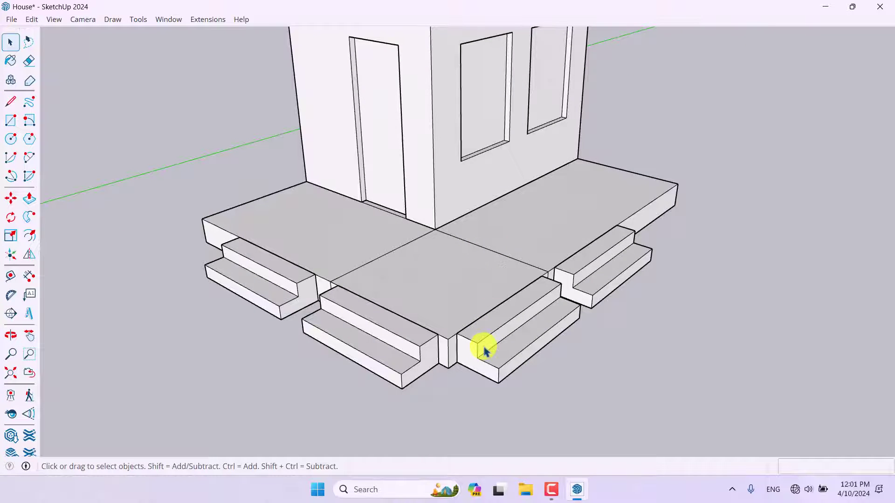
pyautogui.scroll(-3, 485, 355)
pyautogui.moveTo(410, 352); pyautogui.dragTo(261, 335, button='middle')
pyautogui.scroll(5, 436, 276)
pyautogui.click(549, 495)
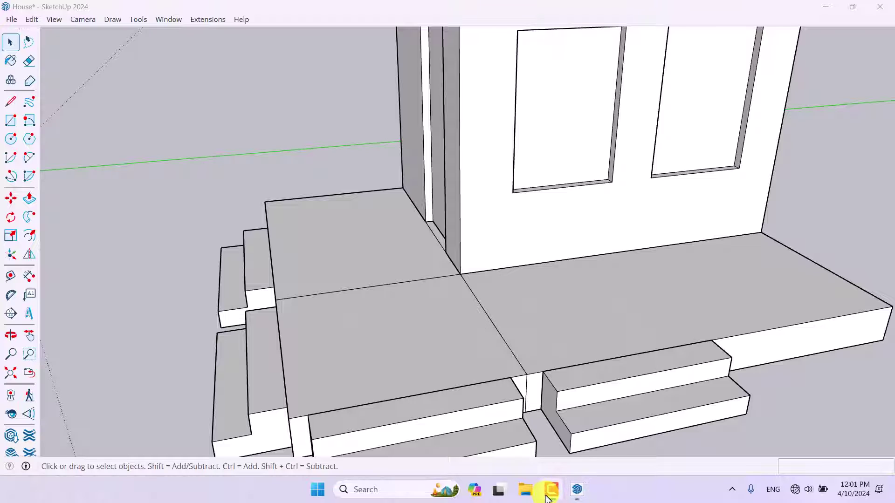
pyautogui.scroll(-5, 495, 413)
pyautogui.moveTo(496, 414)
pyautogui.mouseDown(button='middle')
pyautogui.moveTo(650, 329)
pyautogui.moveTo(346, 358)
pyautogui.mouseUp(button='middle')
pyautogui.scroll(6, 345, 357)
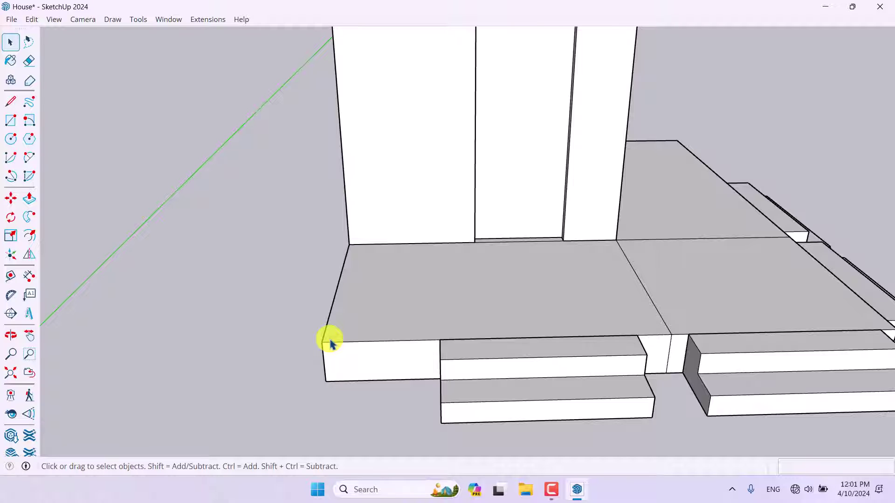
pyautogui.scroll(-5, 407, 306)
pyautogui.moveTo(407, 305); pyautogui.dragTo(483, 324, button='middle')
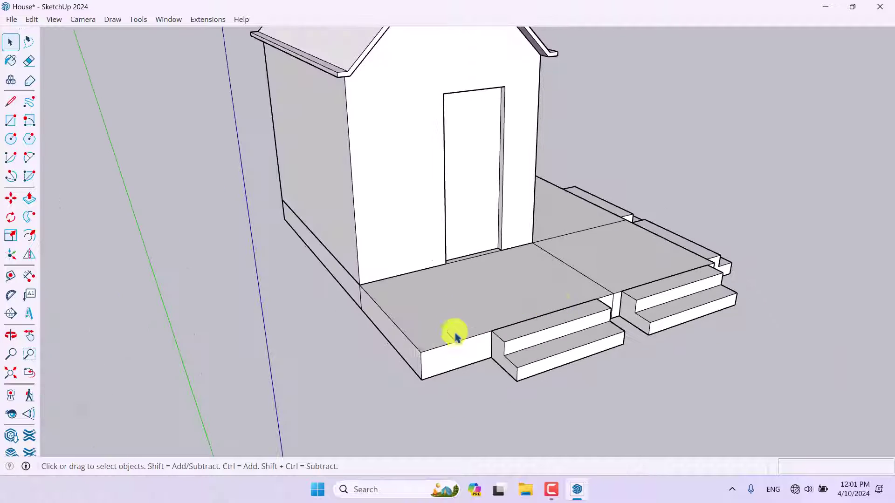
# Step: Draw two edges from the step corner along the platform edge, forming an L-shaped path
pyautogui.scroll(5, 483, 324)
pyautogui.click(10, 102)
pyautogui.click(570, 317)
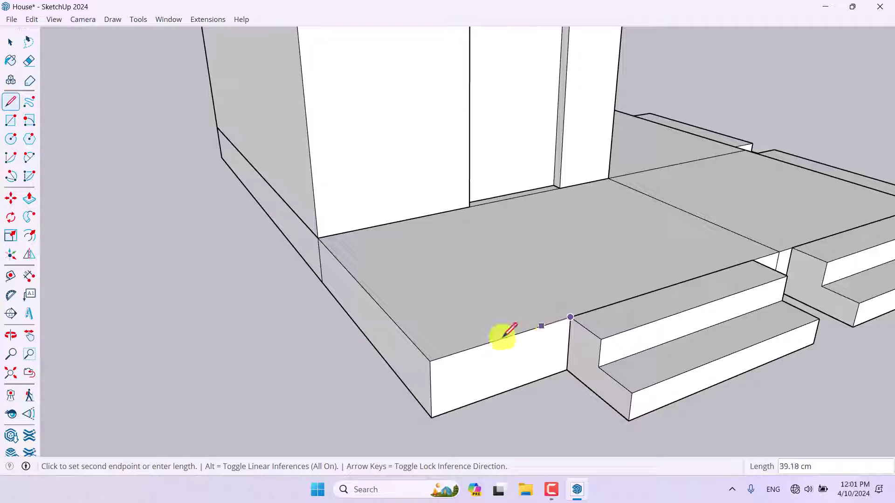
pyautogui.click(431, 358)
pyautogui.click(319, 236)
pyautogui.press('space')
# Step: Move the newly drawn path edge up to its raised position
pyautogui.click(322, 246)
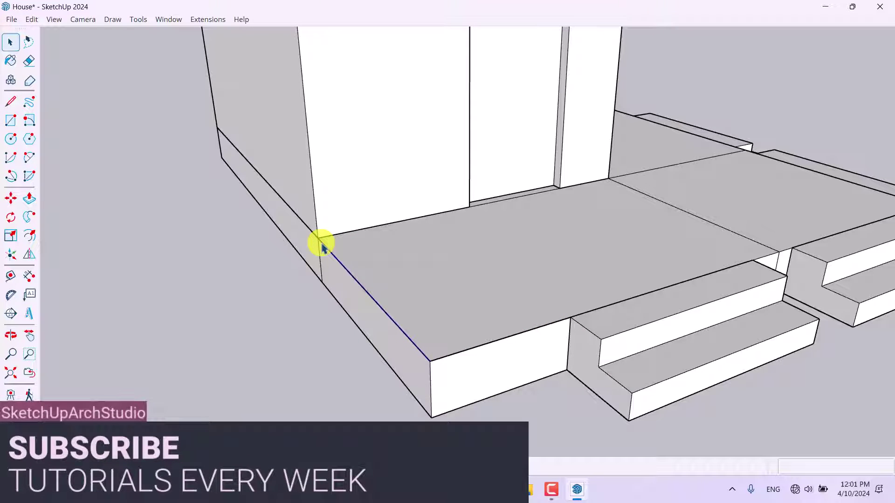
pyautogui.click(10, 198)
pyautogui.moveTo(279, 210); pyautogui.dragTo(343, 211, button='middle')
pyautogui.click(342, 210)
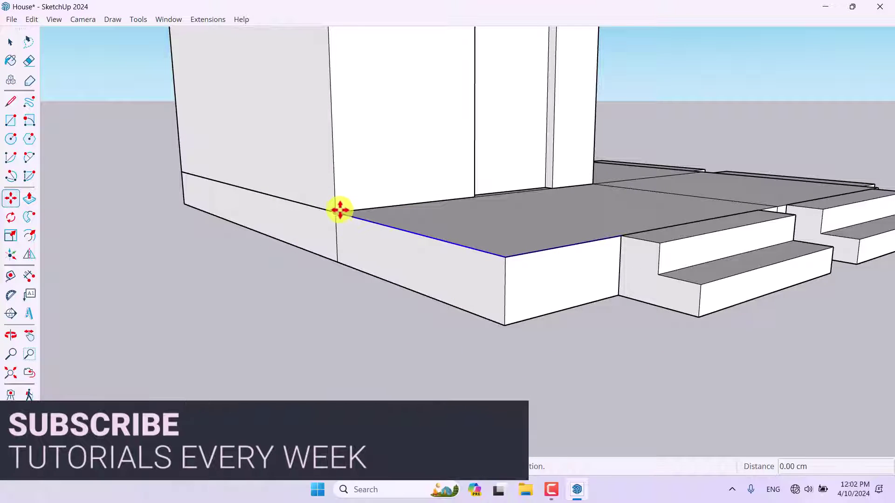
pyautogui.click(333, 188)
pyautogui.moveTo(418, 260); pyautogui.dragTo(531, 411, button='middle')
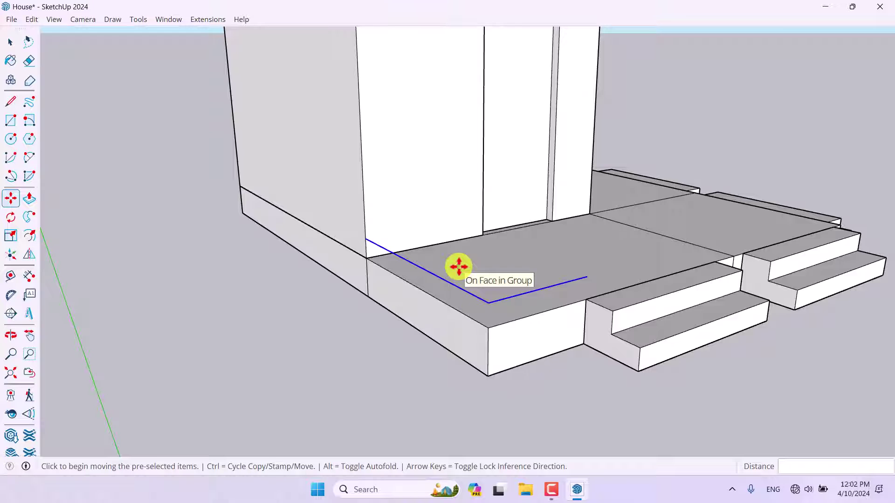
pyautogui.scroll(-3, 516, 371)
pyautogui.scroll(5, 418, 232)
pyautogui.press('space')
pyautogui.scroll(-1, 415, 257)
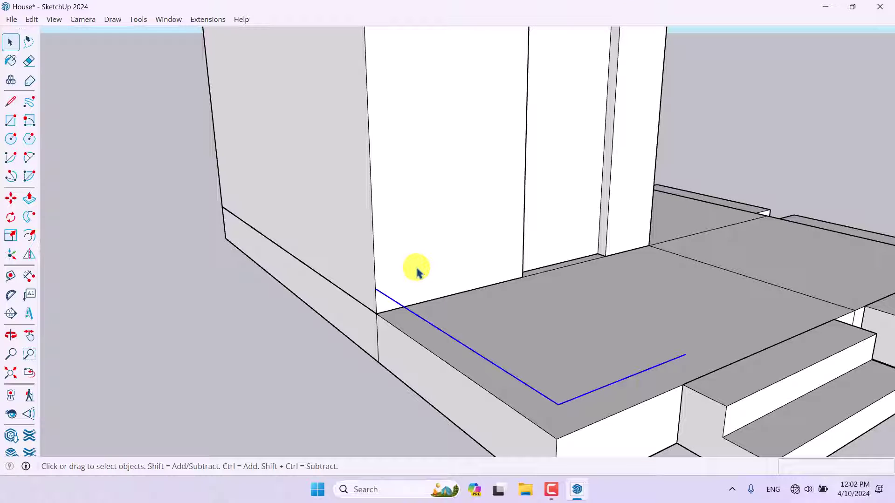
pyautogui.click(11, 121)
pyautogui.scroll(3, 280, 210)
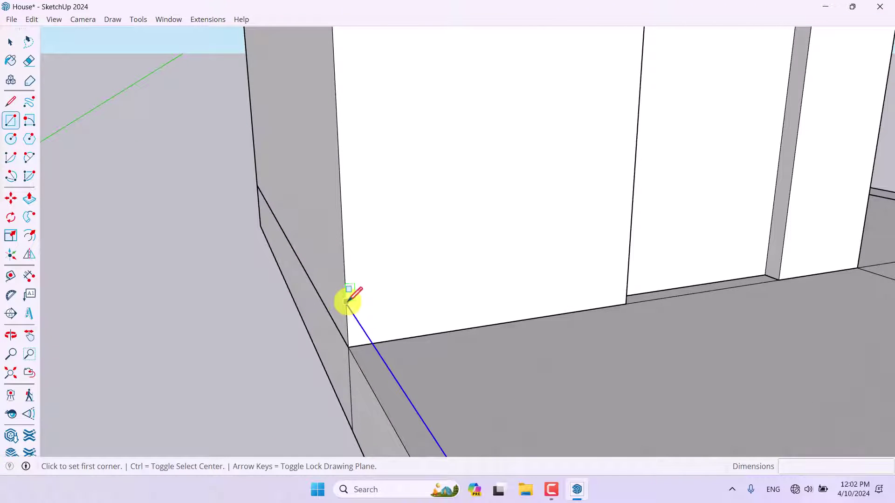
# Step: Draw a 6 by 10 rectangle at the wall corner and Follow Me it along the path
pyautogui.click(346, 303)
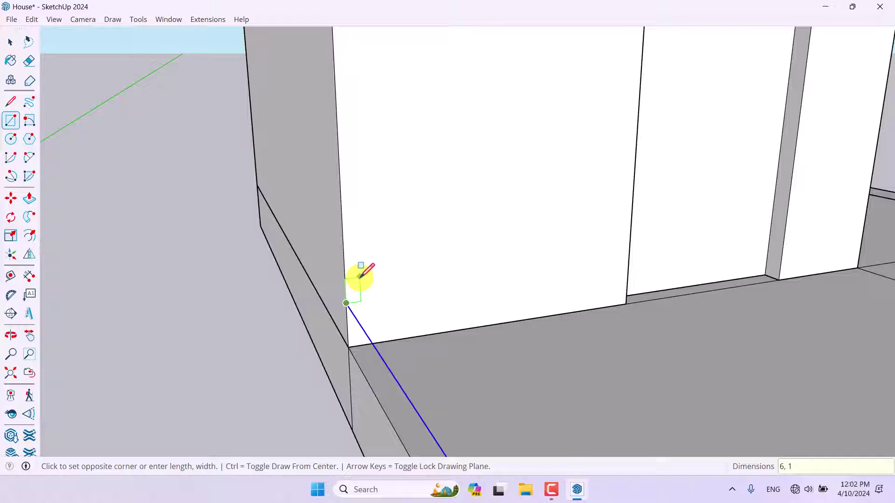
pyautogui.write('0')
pyautogui.press('Return')
pyautogui.press('space')
pyautogui.scroll(-1, 356, 280)
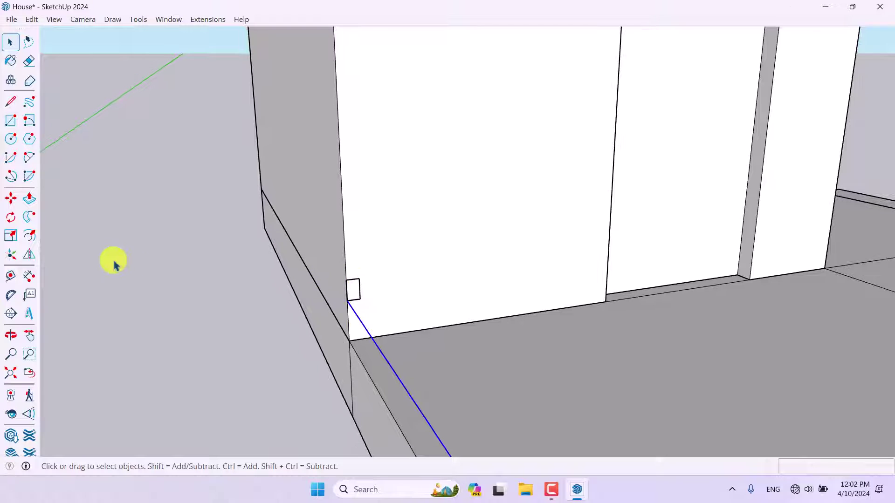
pyautogui.click(34, 223)
pyautogui.click(353, 290)
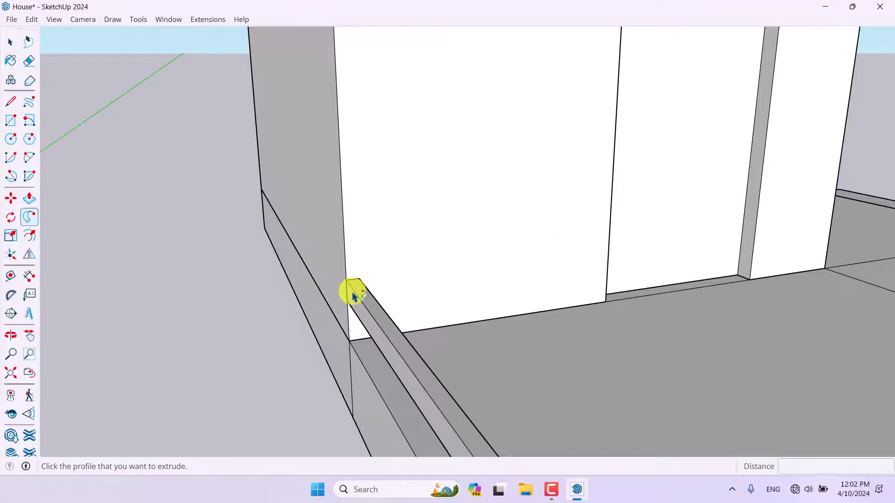
pyautogui.scroll(-5, 349, 294)
pyautogui.moveTo(280, 234); pyautogui.dragTo(178, 304, button='middle')
pyautogui.scroll(8, 230, 230)
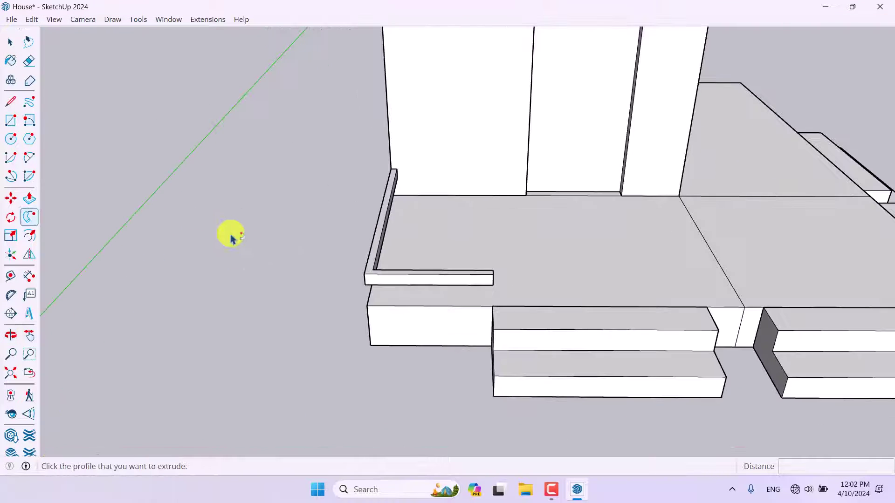
pyautogui.moveTo(320, 270); pyautogui.dragTo(276, 309, button='middle')
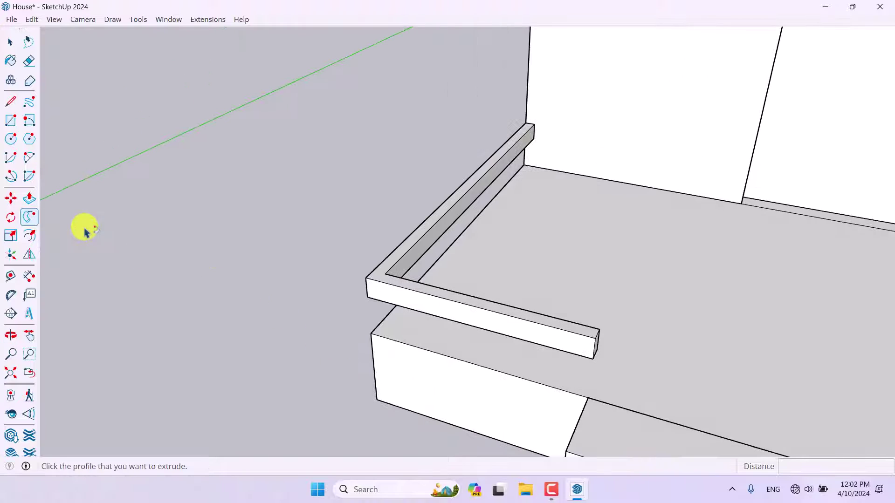
# Step: Push the rail's inner face 3 cm
pyautogui.click(30, 198)
pyautogui.scroll(4, 303, 241)
pyautogui.click(517, 268)
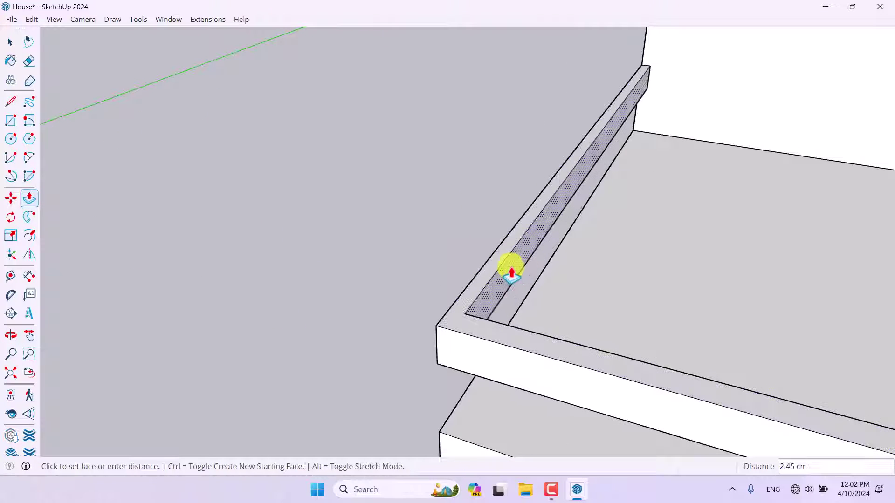
pyautogui.write('3')
pyautogui.press('Return')
pyautogui.scroll(-2, 517, 257)
pyautogui.moveTo(519, 254); pyautogui.dragTo(112, 219, button='middle')
pyautogui.scroll(-2, 336, 282)
pyautogui.moveTo(340, 280); pyautogui.dragTo(792, 284, button='middle')
pyautogui.press('space')
# Step: Turn the selected rail into a component
pyautogui.rightClick(572, 282)
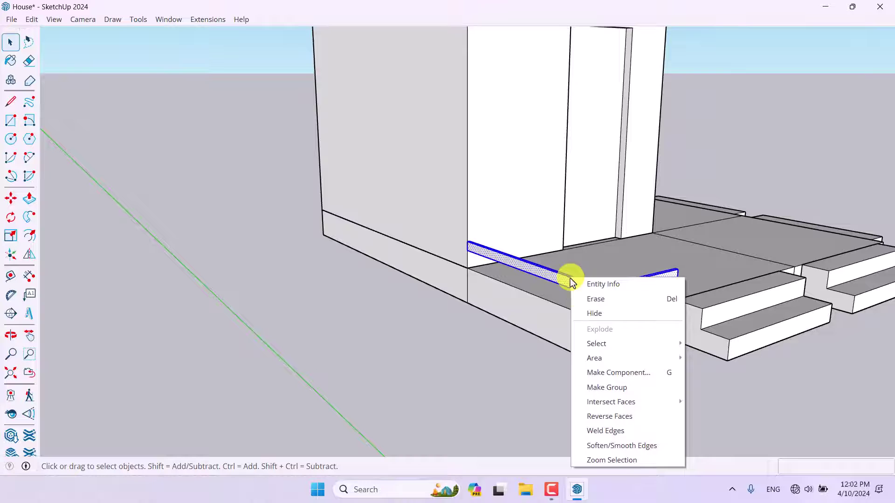
pyautogui.click(624, 371)
pyautogui.press('Return')
# Step: Copy the rail 20 cm upward and repeat it 3x into stacked slats
pyautogui.click(10, 198)
pyautogui.scroll(3, 478, 266)
pyautogui.press('ctrl')
pyautogui.click(443, 286)
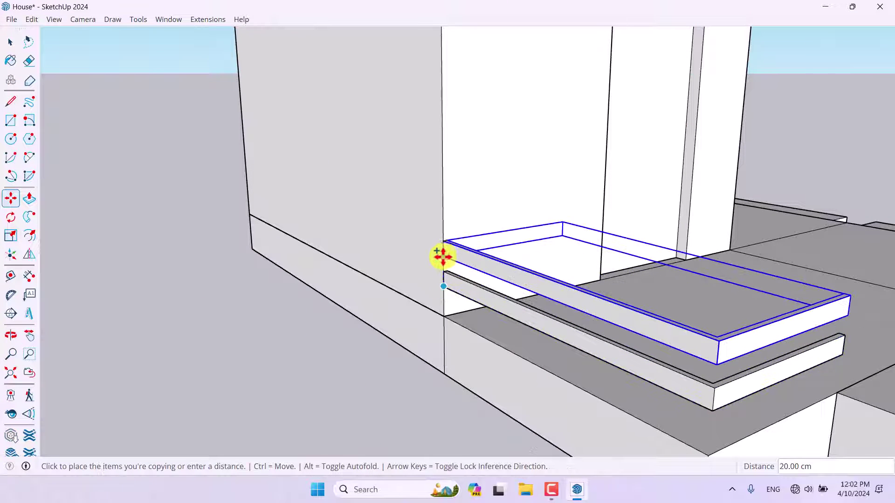
pyautogui.write('20')
pyautogui.press('Return')
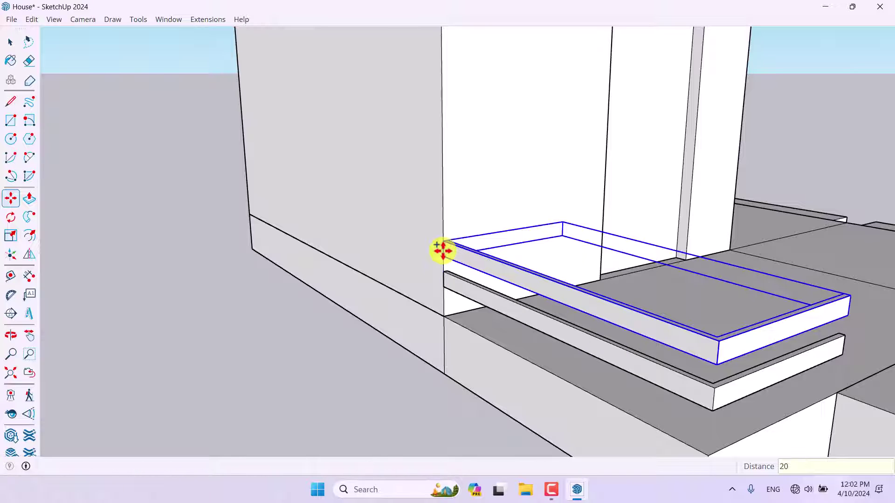
pyautogui.scroll(-3, 343, 386)
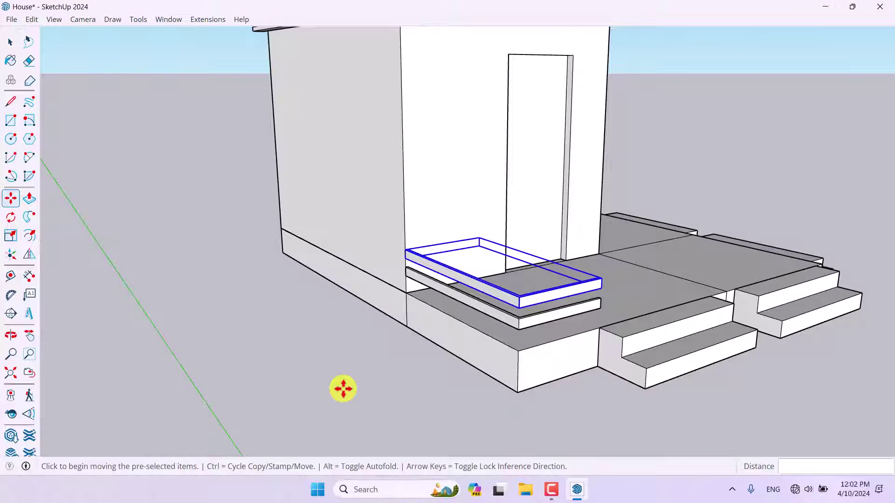
pyautogui.write('3x')
pyautogui.press('Return')
pyautogui.moveTo(343, 389); pyautogui.dragTo(340, 368, button='middle')
pyautogui.press('space')
pyautogui.scroll(5, 513, 315)
# Step: Delete the front-right steps
pyautogui.click(519, 270)
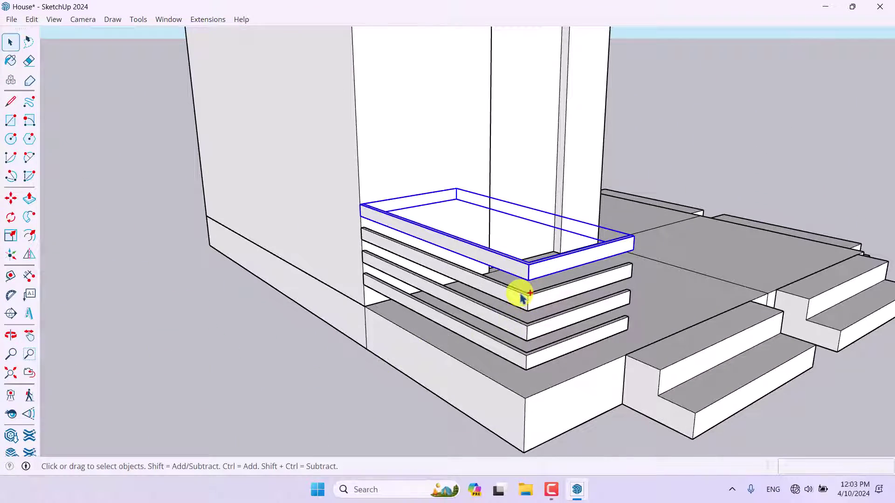
pyautogui.click(345, 410)
pyautogui.moveTo(631, 337); pyautogui.dragTo(685, 407, button='middle')
pyautogui.moveTo(851, 401); pyautogui.dragTo(703, 397, button='middle')
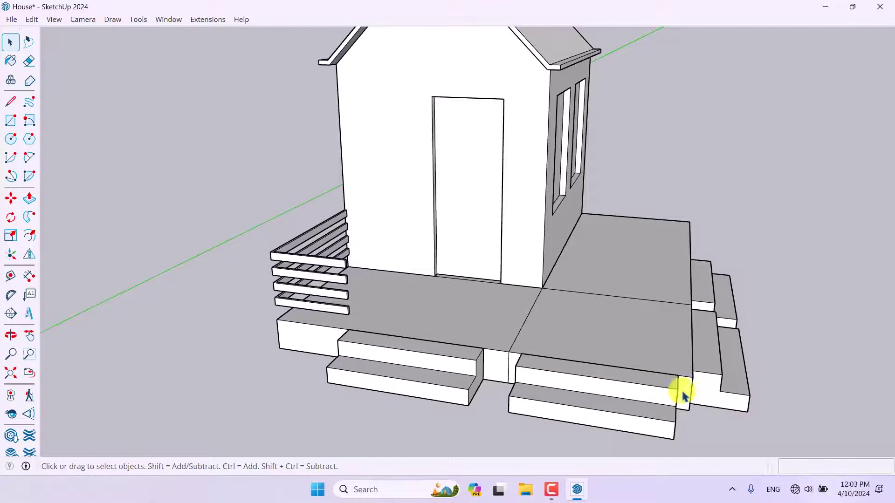
pyautogui.moveTo(592, 393); pyautogui.dragTo(434, 357, button='middle')
pyautogui.click(628, 390)
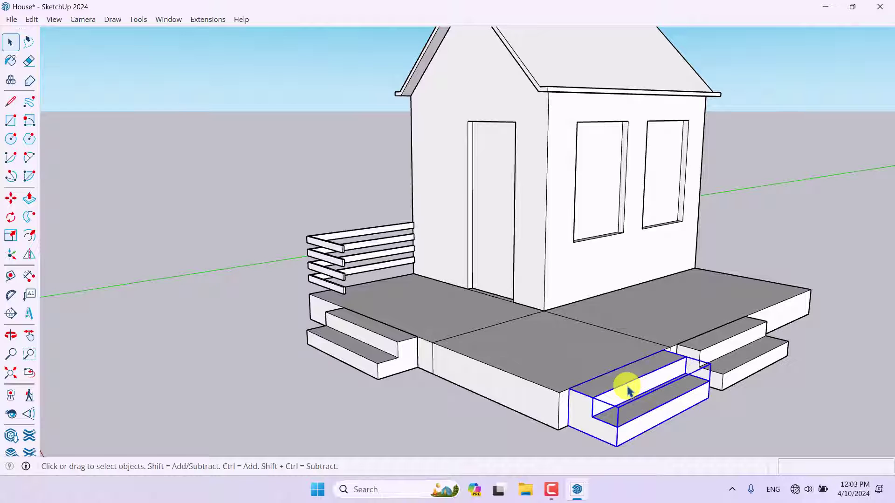
pyautogui.press('Delete')
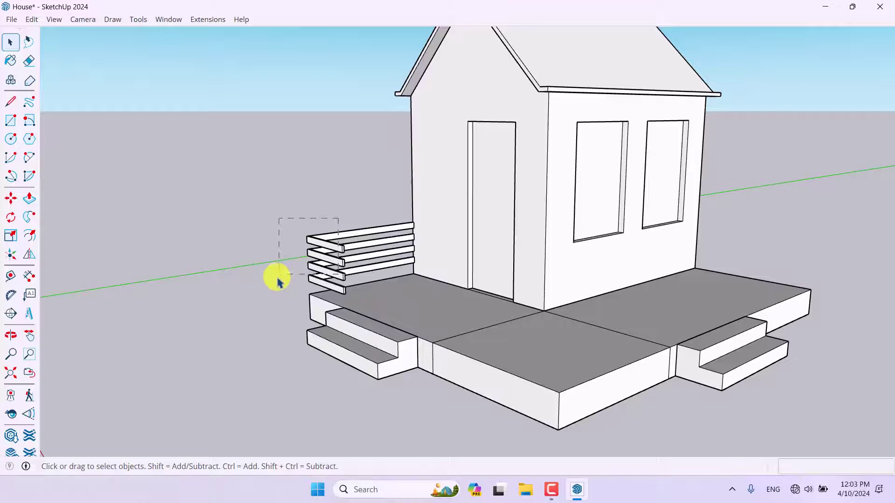
# Step: Select the whole slatted railing and make a copy rotated 180° about the platform
pyautogui.moveTo(273, 284); pyautogui.dragTo(272, 285)
pyautogui.moveTo(499, 300); pyautogui.dragTo(419, 326, button='middle')
pyautogui.click(10, 217)
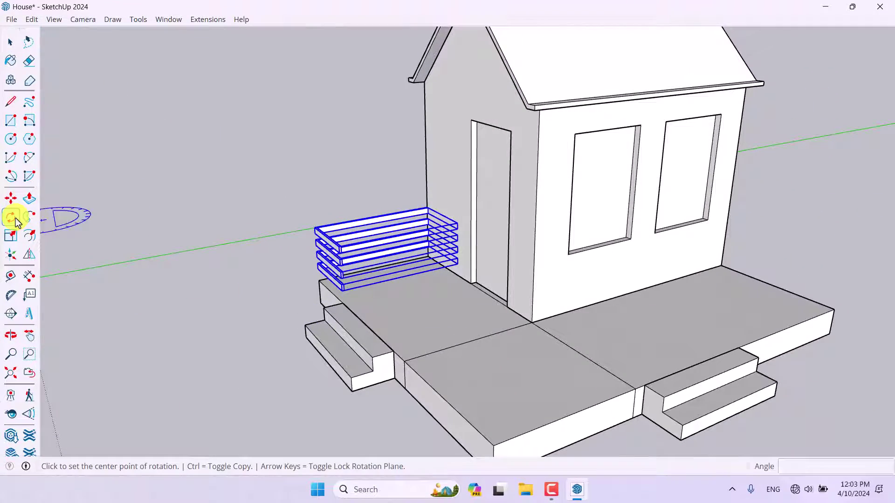
pyautogui.press('ctrl')
pyautogui.click(414, 300)
pyautogui.click(408, 313)
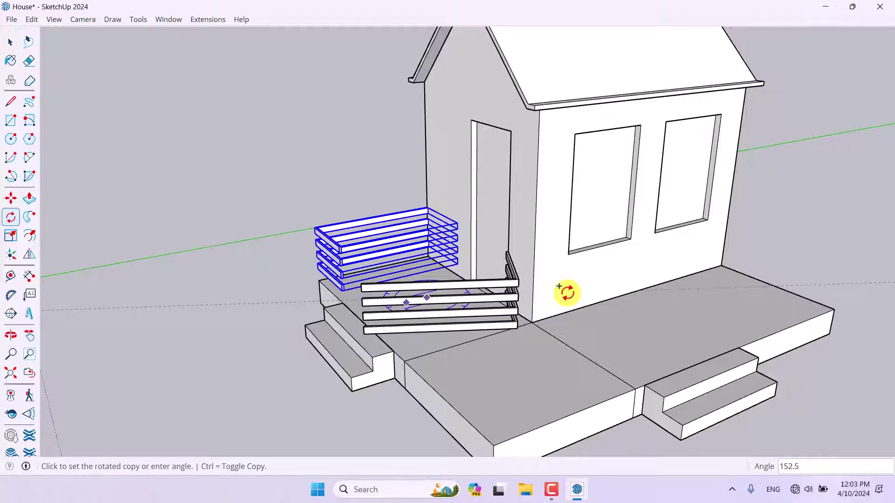
pyautogui.click(630, 266)
# Step: Move the rotated railing copy to the house's far side
pyautogui.click(10, 198)
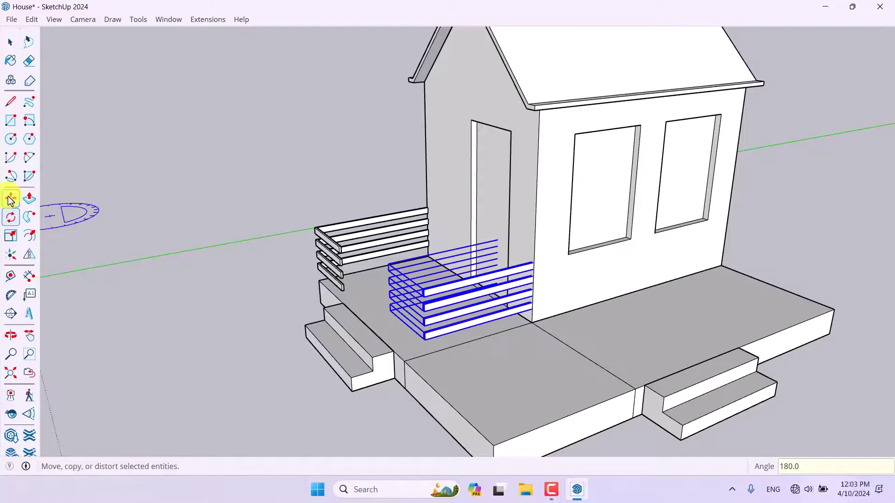
pyautogui.moveTo(479, 340); pyautogui.dragTo(272, 316, button='middle')
pyautogui.scroll(-5, 370, 345)
pyautogui.click(372, 346)
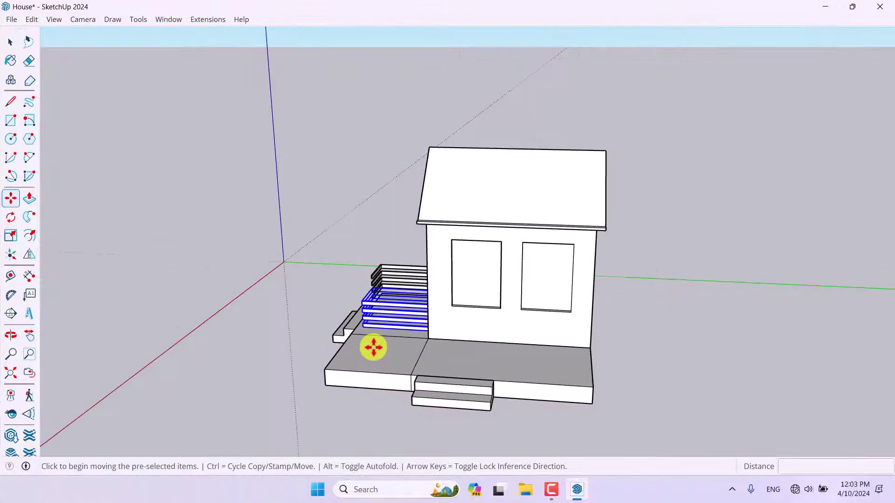
pyautogui.click(517, 372)
pyautogui.moveTo(517, 371); pyautogui.dragTo(373, 354, button='middle')
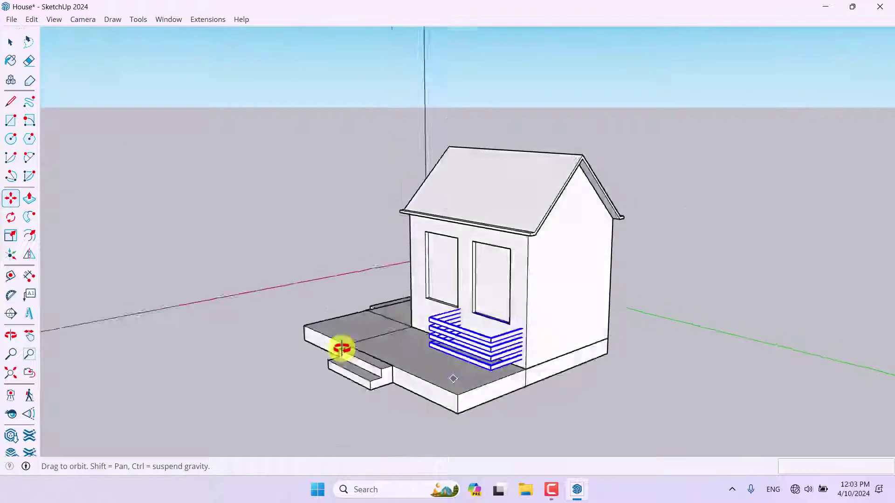
pyautogui.scroll(5, 478, 374)
pyautogui.scroll(3, 541, 338)
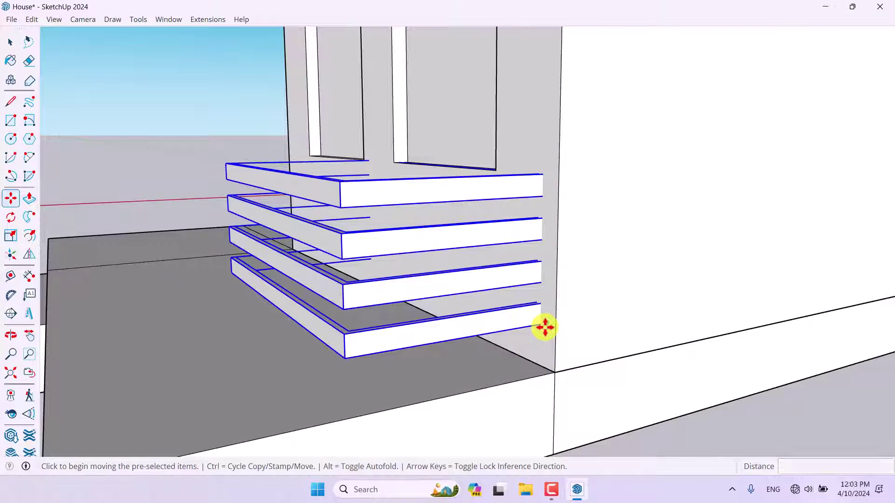
# Step: Nudge the railing until it sits flush against the wall below the windows
pyautogui.click(543, 326)
pyautogui.click(516, 329)
pyautogui.click(518, 329)
pyautogui.click(539, 322)
pyautogui.click(540, 323)
pyautogui.click(555, 332)
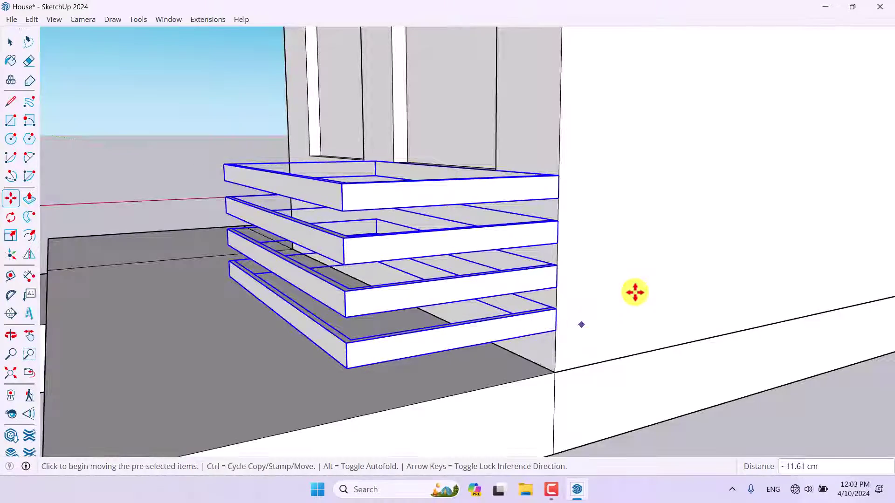
pyautogui.moveTo(594, 318); pyautogui.dragTo(735, 294, button='middle')
pyautogui.scroll(-3, 556, 303)
pyautogui.moveTo(556, 302); pyautogui.dragTo(886, 316, button='middle')
pyautogui.scroll(4, 547, 261)
pyautogui.moveTo(547, 262); pyautogui.dragTo(674, 226, button='middle')
pyautogui.press('space')
pyautogui.scroll(5, 573, 260)
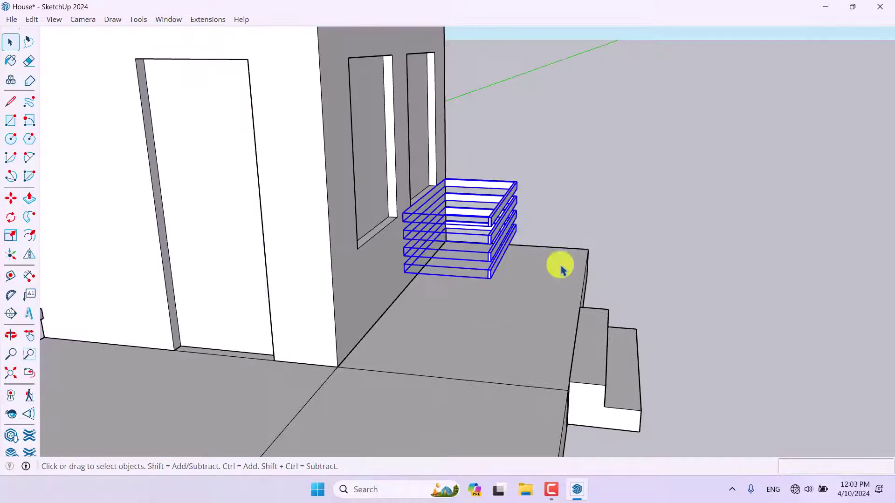
# Step: Open the copied railing for editing and start a push on a slat, then cancel it
pyautogui.doubleClick(489, 229)
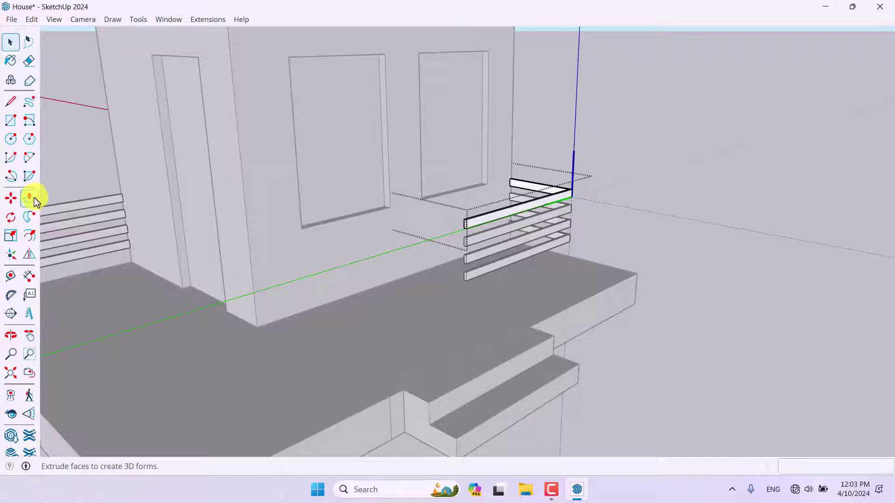
pyautogui.click(29, 198)
pyautogui.click(503, 219)
pyautogui.scroll(-5, 559, 215)
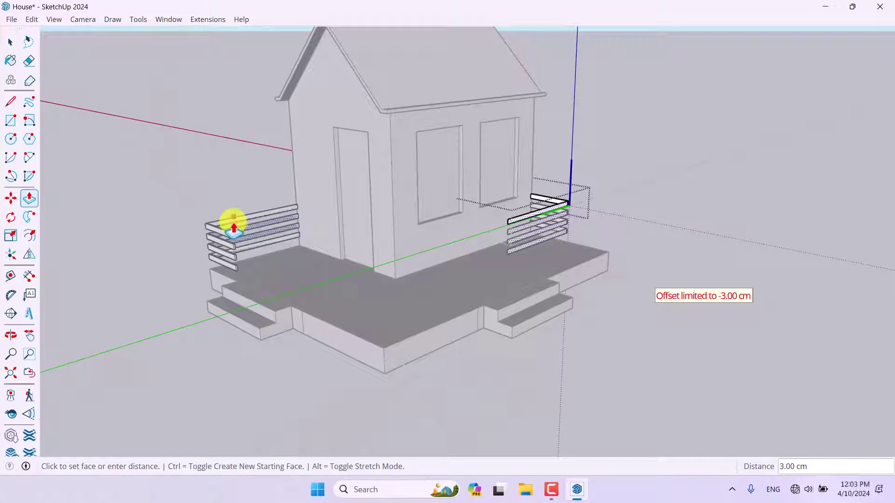
pyautogui.press('space')
# Step: Make the window-side railing slats unique from the original
pyautogui.moveTo(479, 349); pyautogui.dragTo(529, 355, button='middle')
pyautogui.scroll(5, 454, 280)
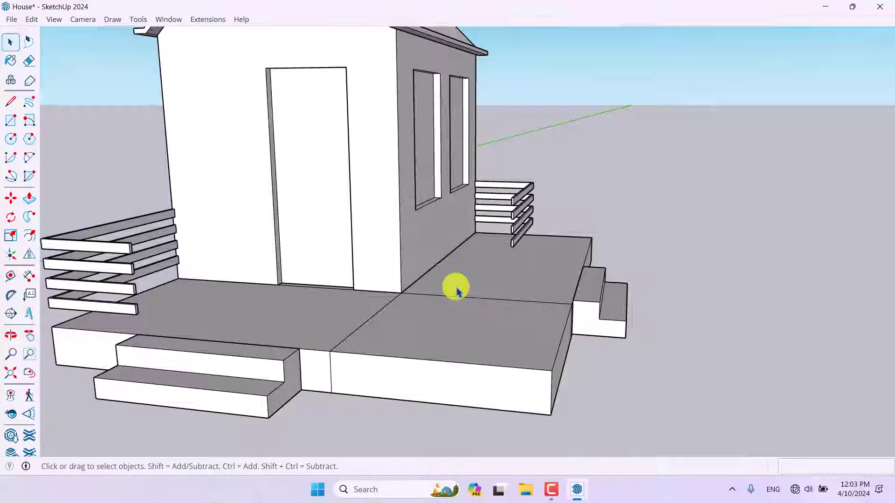
pyautogui.moveTo(456, 292); pyautogui.dragTo(511, 214, button='middle')
pyautogui.scroll(3, 579, 163)
pyautogui.moveTo(494, 252); pyautogui.dragTo(490, 254)
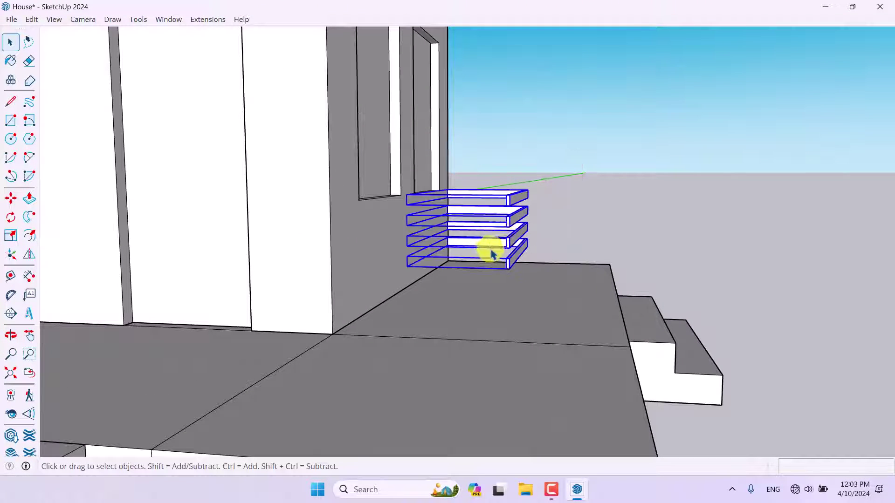
pyautogui.rightClick(493, 210)
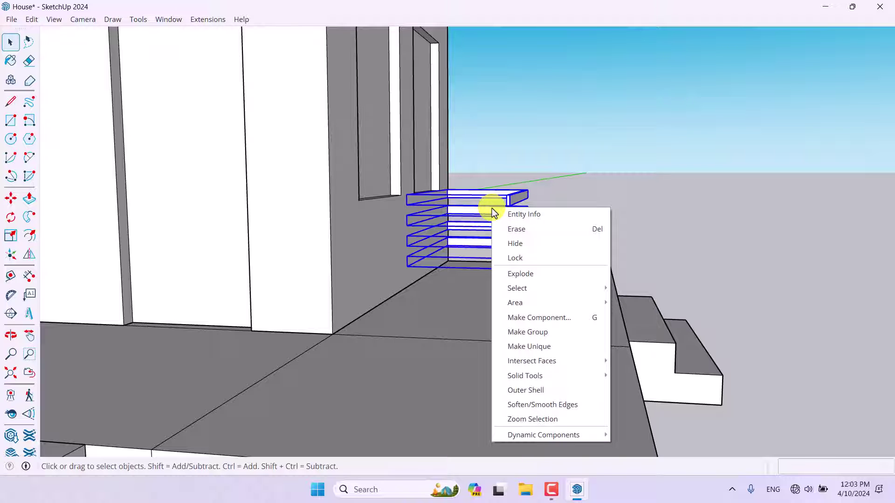
pyautogui.click(563, 347)
pyautogui.scroll(-5, 559, 317)
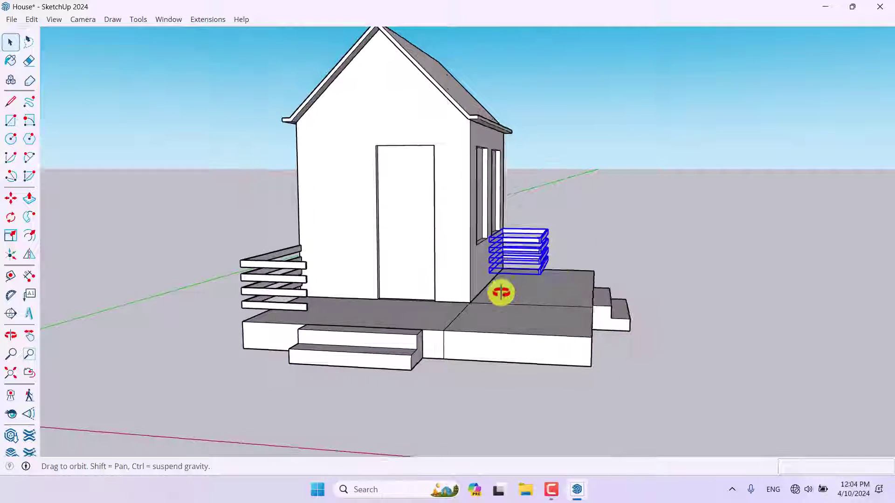
# Step: Inside the slat group, push/pull the window-side slat end faces out 100 cm
pyautogui.moveTo(557, 286); pyautogui.dragTo(679, 273, button='middle')
pyautogui.scroll(5, 569, 274)
pyautogui.doubleClick(569, 274)
pyautogui.moveTo(568, 275); pyautogui.dragTo(531, 301, button='middle')
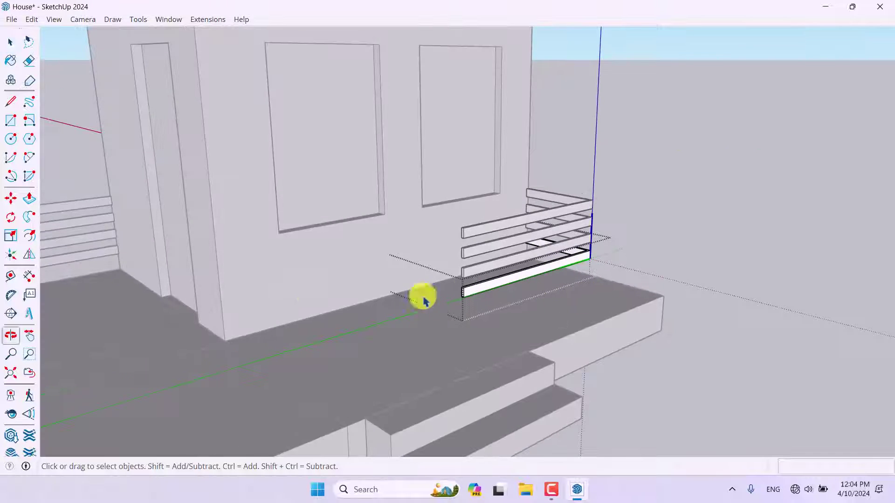
pyautogui.click(30, 200)
pyautogui.click(571, 260)
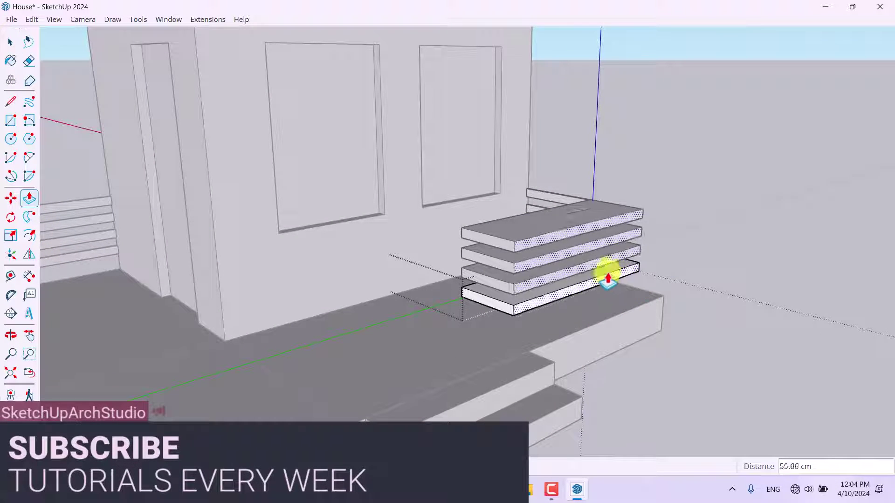
pyautogui.scroll(-3, 620, 289)
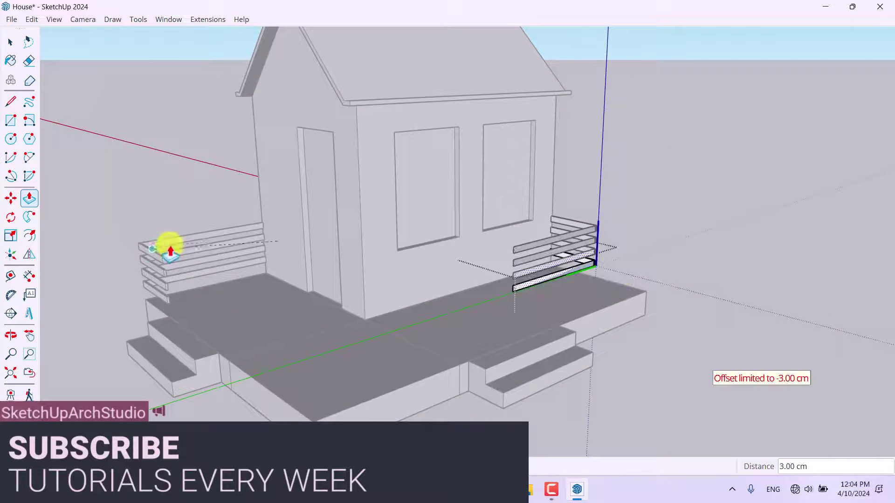
pyautogui.scroll(3, 605, 335)
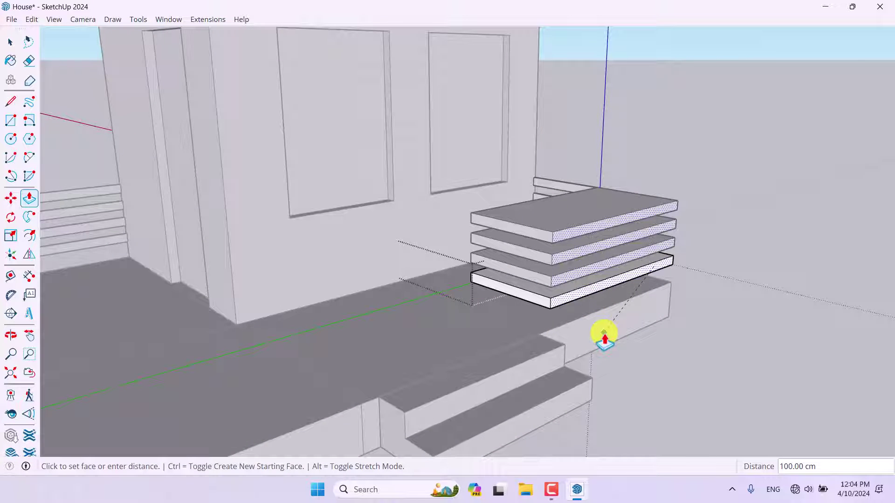
pyautogui.click(604, 337)
# Step: Extend the bottom slat face by the same 100 cm
pyautogui.moveTo(604, 337); pyautogui.dragTo(510, 191, button='middle')
pyautogui.scroll(2, 517, 210)
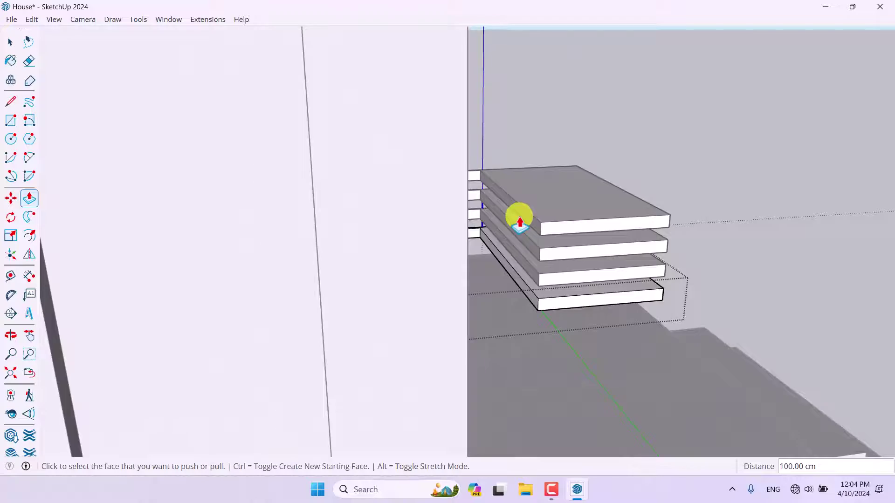
pyautogui.scroll(3, 520, 219)
pyautogui.click(536, 334)
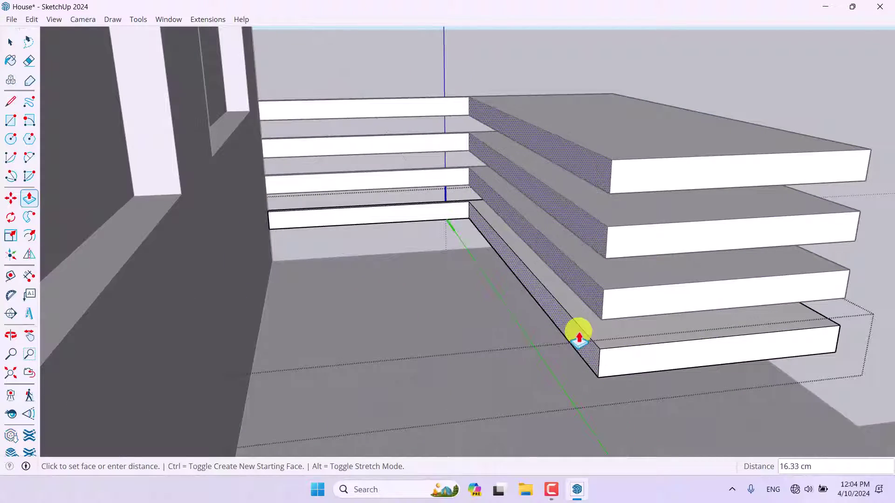
pyautogui.press('Return')
pyautogui.scroll(-3, 579, 334)
# Step: Push/pull the bottom slat's left end out 15 cm to complete the L-shaped railing
pyautogui.moveTo(578, 329); pyautogui.dragTo(471, 359, button='middle')
pyautogui.scroll(3, 471, 358)
pyautogui.click(435, 225)
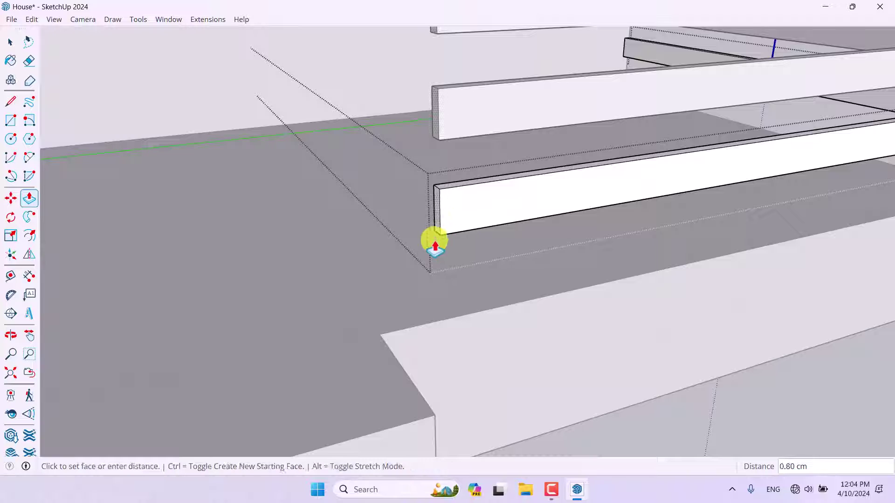
pyautogui.click(405, 366)
pyautogui.scroll(-10, 485, 294)
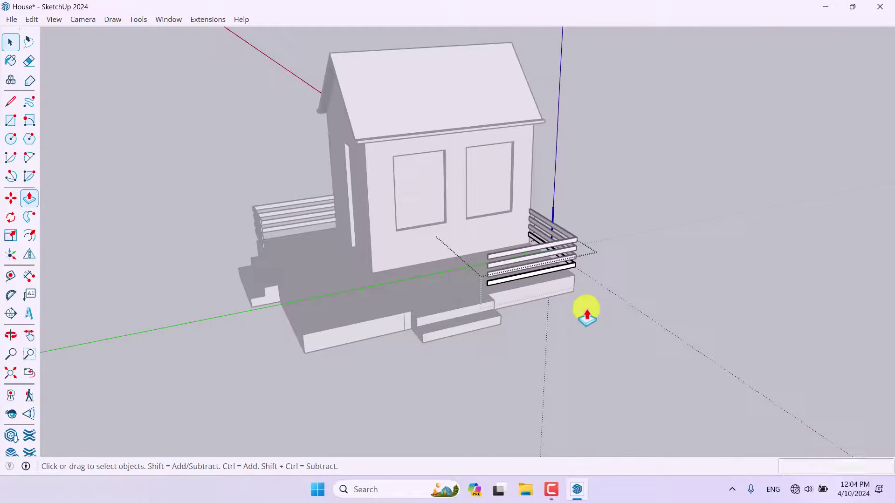
pyautogui.moveTo(585, 310); pyautogui.dragTo(459, 354, button='middle')
pyautogui.press('space')
pyautogui.press('o')
pyautogui.scroll(3, 635, 278)
pyautogui.press('space')
pyautogui.scroll(5, 350, 344)
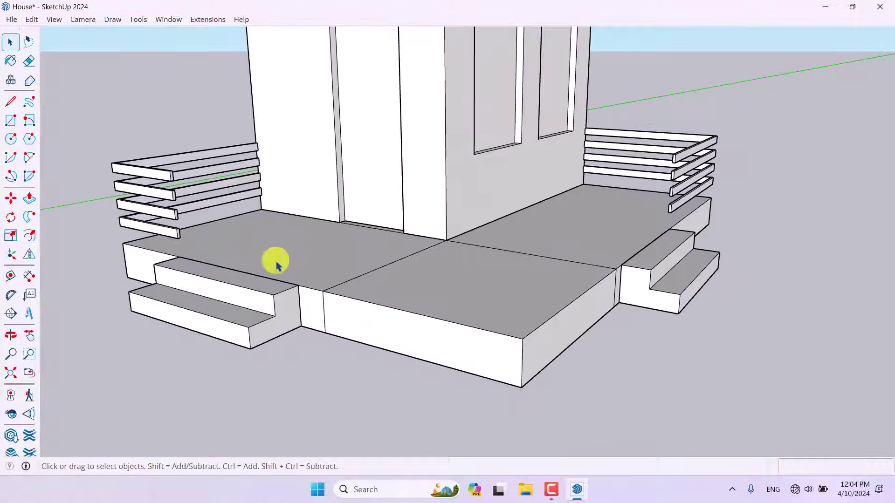
# Step: Draw a rail path along the deck's front edge and around its side corner
pyautogui.click(8, 106)
pyautogui.click(298, 285)
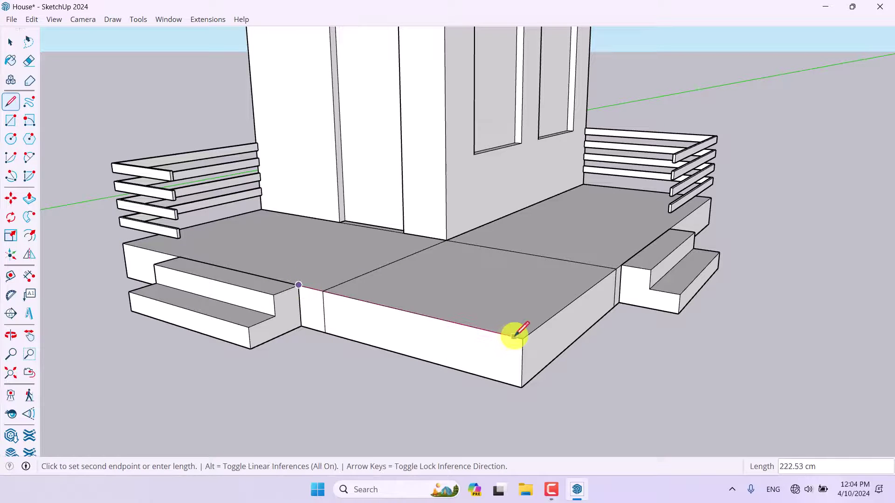
pyautogui.click(522, 336)
pyautogui.scroll(3, 605, 269)
pyautogui.click(632, 258)
pyautogui.press('space')
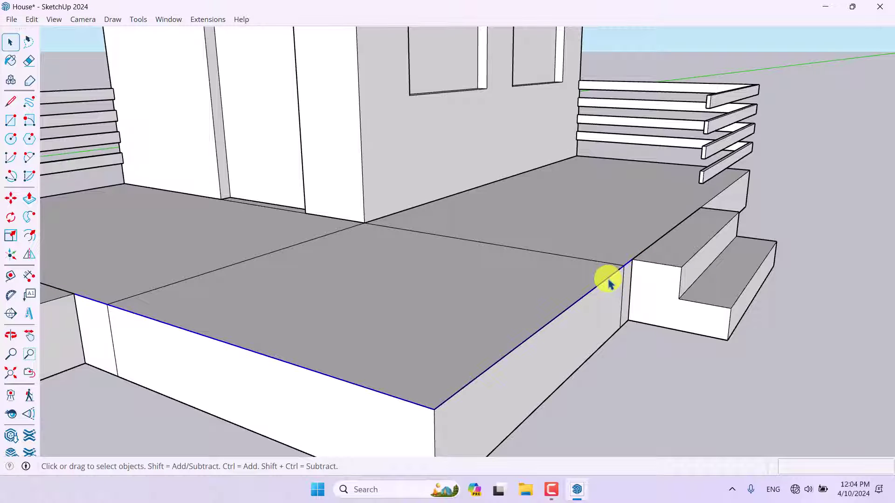
pyautogui.scroll(-3, 606, 284)
# Step: Draw a small closed rail profile face at the deck's front-left corner
pyautogui.click(11, 102)
pyautogui.scroll(4, 262, 294)
pyautogui.click(263, 290)
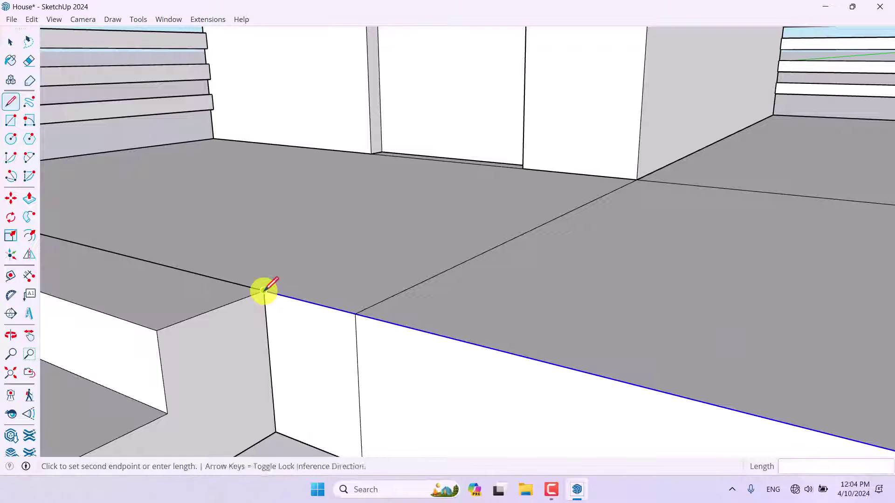
pyautogui.click(261, 252)
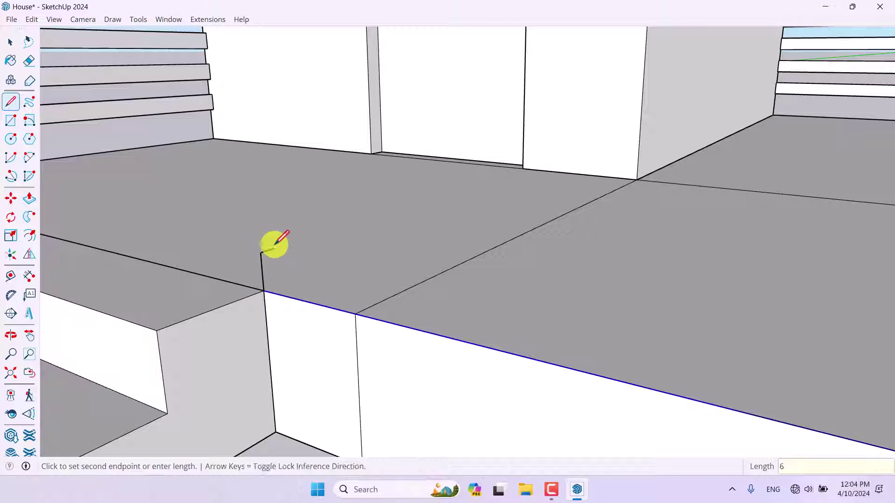
pyautogui.click(264, 290)
pyautogui.press('space')
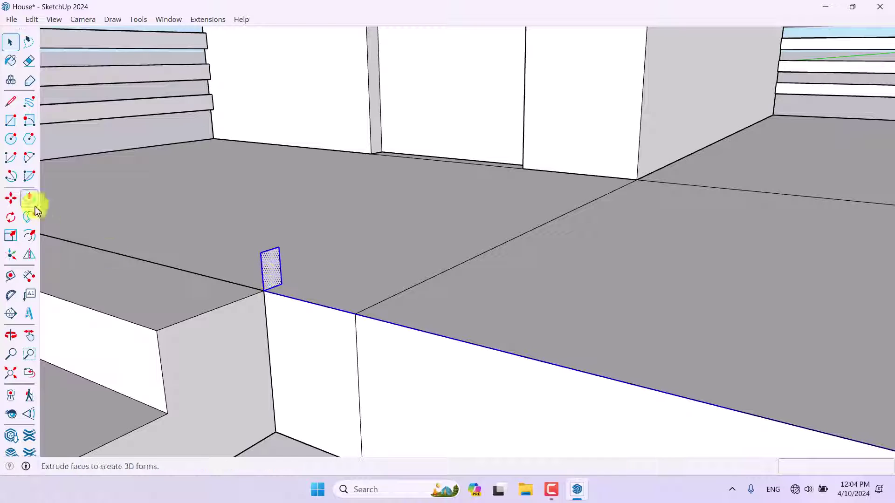
# Step: Move the profile face up so it sits raised above the deck
pyautogui.press('m')
pyautogui.click(264, 290)
pyautogui.click(264, 269)
pyautogui.scroll(-5, 264, 268)
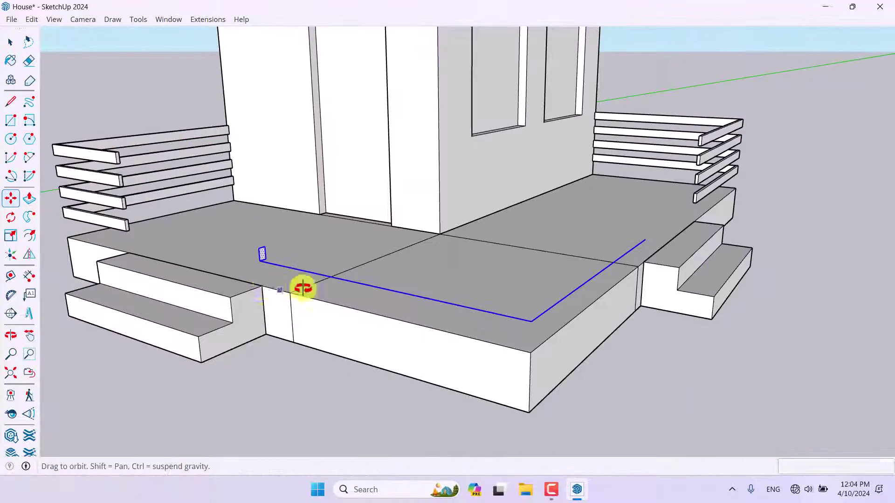
pyautogui.moveTo(280, 289); pyautogui.dragTo(585, 263, button='middle')
pyautogui.press('space')
pyautogui.scroll(2, 714, 236)
pyautogui.scroll(5, 562, 254)
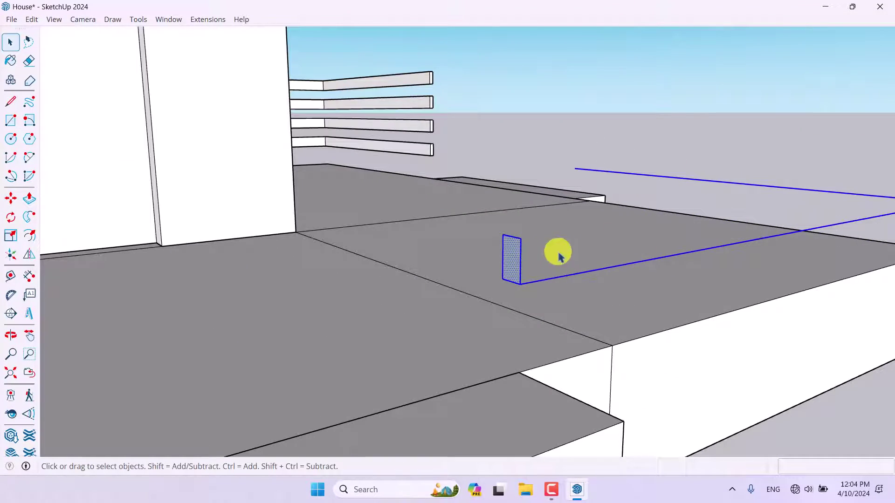
# Step: Sweep the profile along the edge path with Follow Me, then push it in 3 cm
pyautogui.click(29, 217)
pyautogui.click(508, 264)
pyautogui.moveTo(509, 266); pyautogui.dragTo(410, 265, button='middle')
pyautogui.scroll(-5, 390, 299)
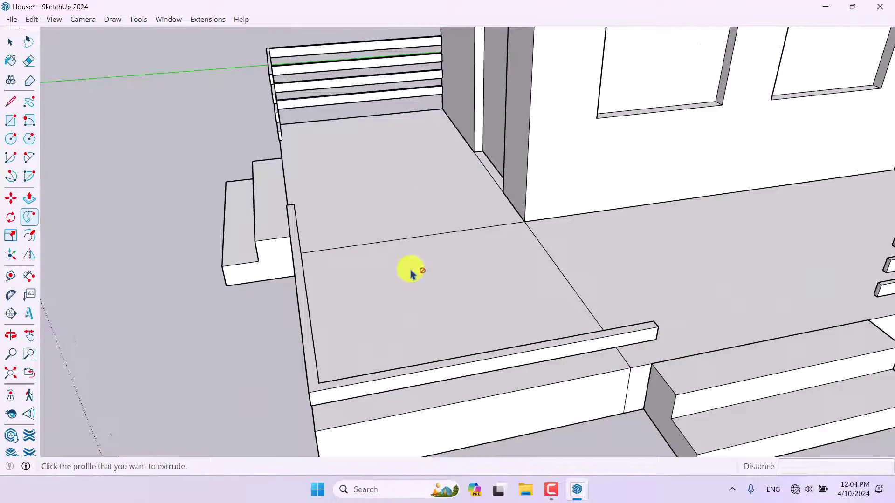
pyautogui.scroll(5, 219, 285)
pyautogui.click(29, 198)
pyautogui.scroll(5, 336, 194)
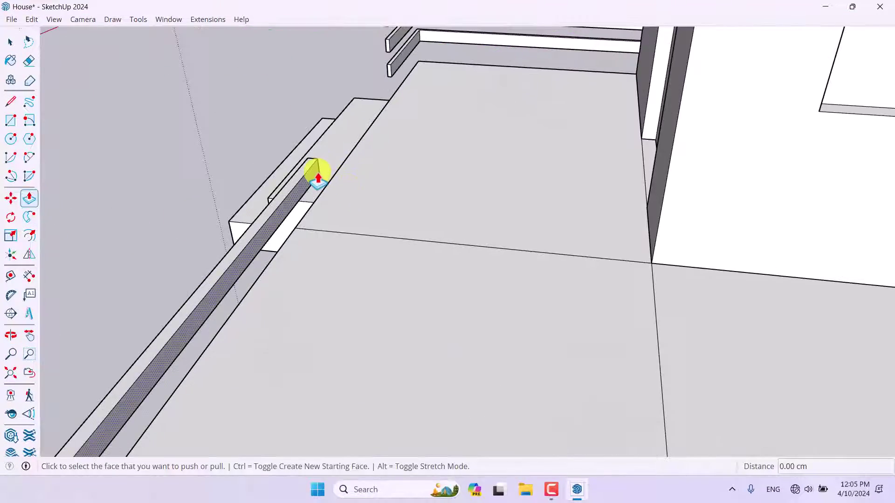
pyautogui.scroll(-5, 400, 60)
pyautogui.moveTo(400, 61); pyautogui.dragTo(373, 166, button='middle')
pyautogui.scroll(5, 374, 166)
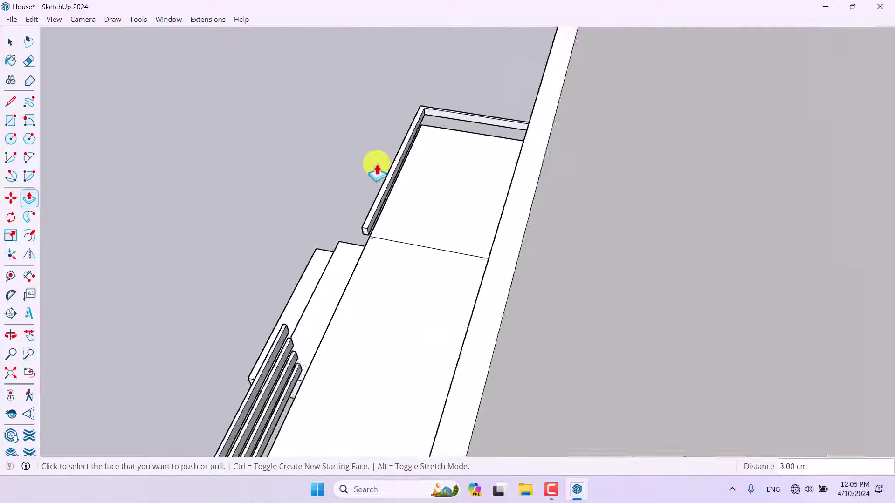
pyautogui.scroll(-5, 394, 175)
pyautogui.moveTo(540, 256); pyautogui.dragTo(473, 261, button='middle')
# Step: Select the whole front rail and make it a component
pyautogui.press('space')
pyautogui.tripleClick(430, 236)
pyautogui.rightClick(435, 239)
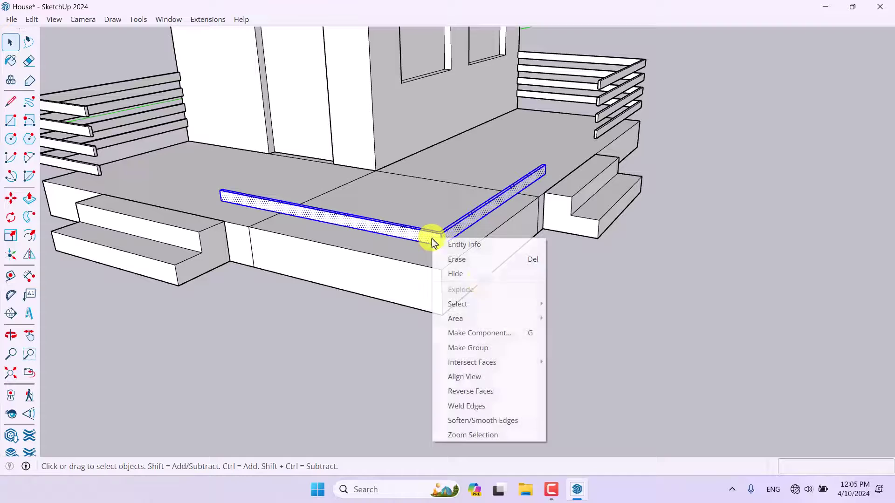
pyautogui.click(487, 332)
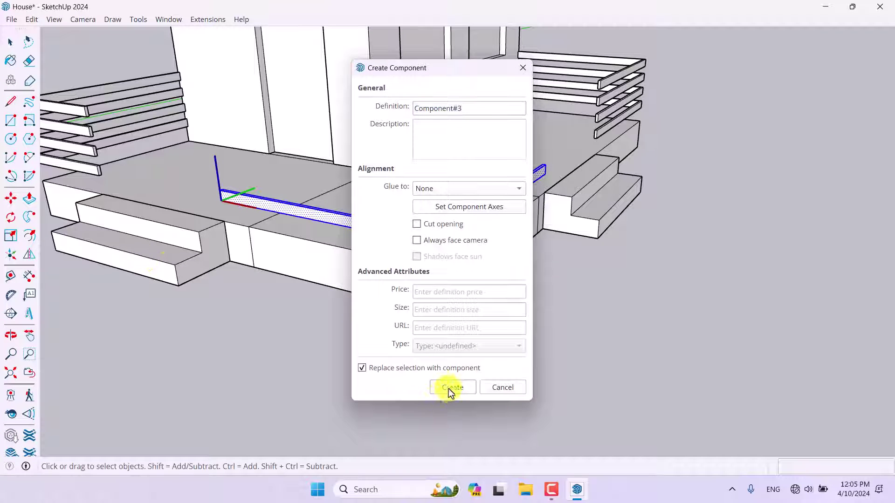
pyautogui.click(450, 387)
# Step: Copy the rail component up 20 cm and array it into three evenly spaced copies
pyautogui.click(11, 198)
pyautogui.moveTo(320, 230); pyautogui.dragTo(248, 144, button='middle')
pyautogui.press('ctrl')
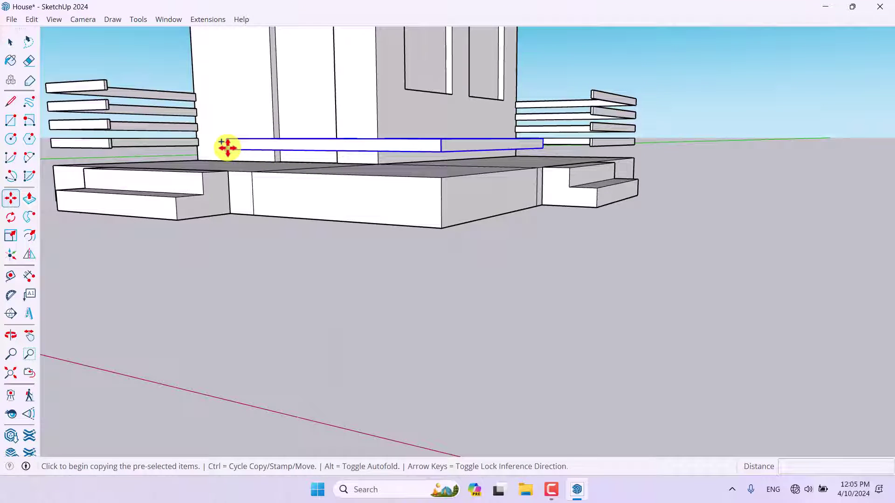
pyautogui.click(227, 149)
pyautogui.write('20')
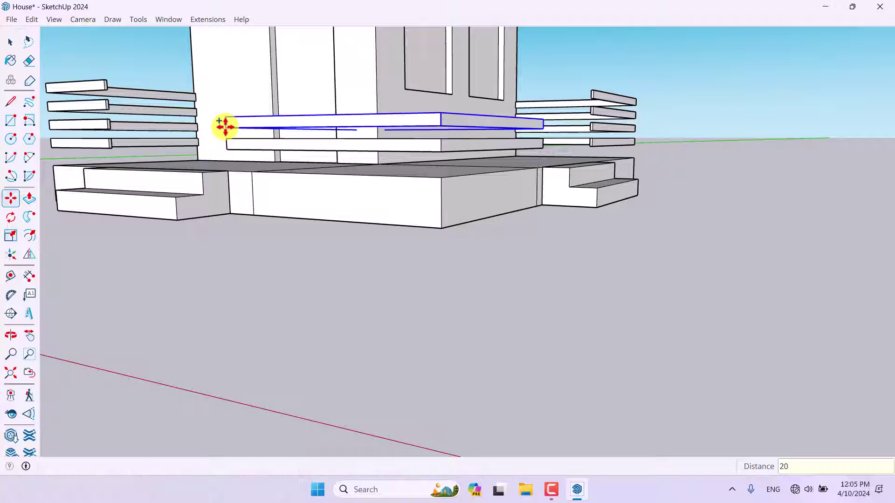
pyautogui.press('Return')
pyautogui.press('space')
pyautogui.moveTo(224, 124); pyautogui.dragTo(353, 300, button='middle')
pyautogui.scroll(-5, 352, 300)
pyautogui.moveTo(370, 194); pyautogui.dragTo(784, 242, button='middle')
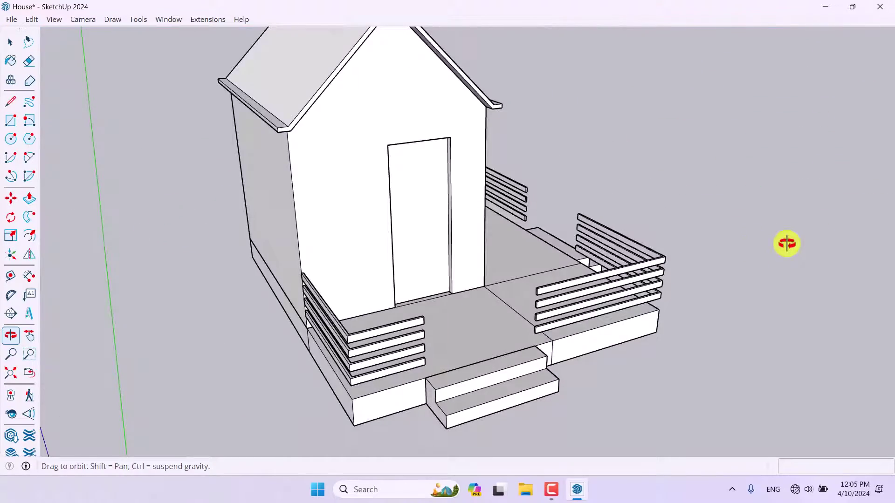
pyautogui.scroll(5, 685, 275)
pyautogui.scroll(-5, 504, 217)
pyautogui.moveTo(505, 217); pyautogui.dragTo(80, 164, button='middle')
pyautogui.scroll(5, 446, 177)
pyautogui.scroll(-3, 488, 212)
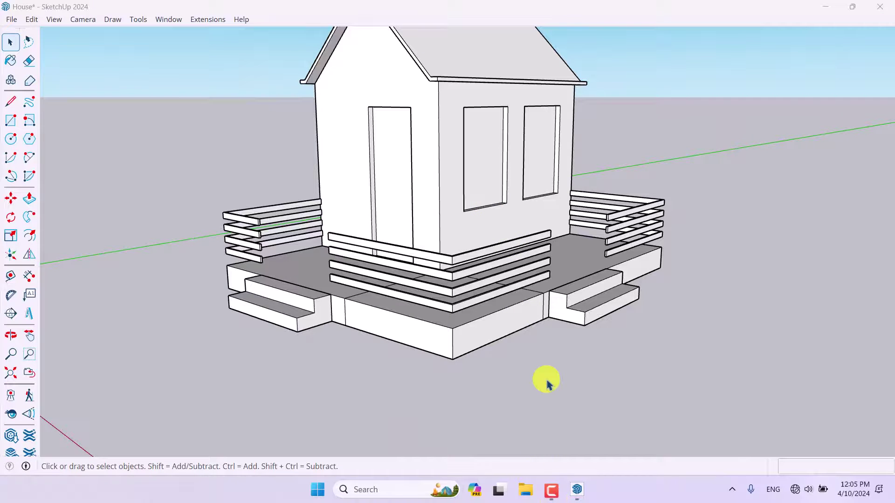
pyautogui.scroll(-5, 547, 387)
pyautogui.moveTo(546, 387); pyautogui.dragTo(525, 422, button='middle')
pyautogui.scroll(4, 513, 360)
pyautogui.scroll(-2, 518, 336)
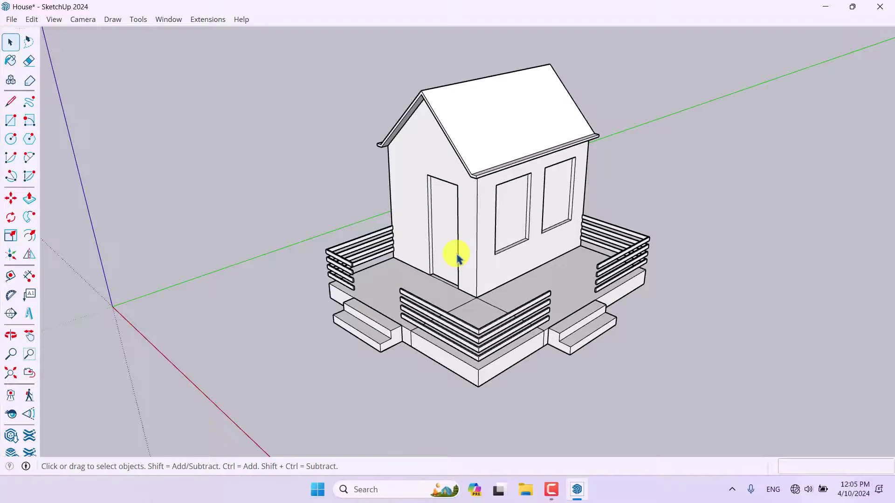
pyautogui.scroll(2, 457, 254)
pyautogui.scroll(-2, 457, 253)
pyautogui.moveTo(457, 254); pyautogui.dragTo(484, 204, button='middle')
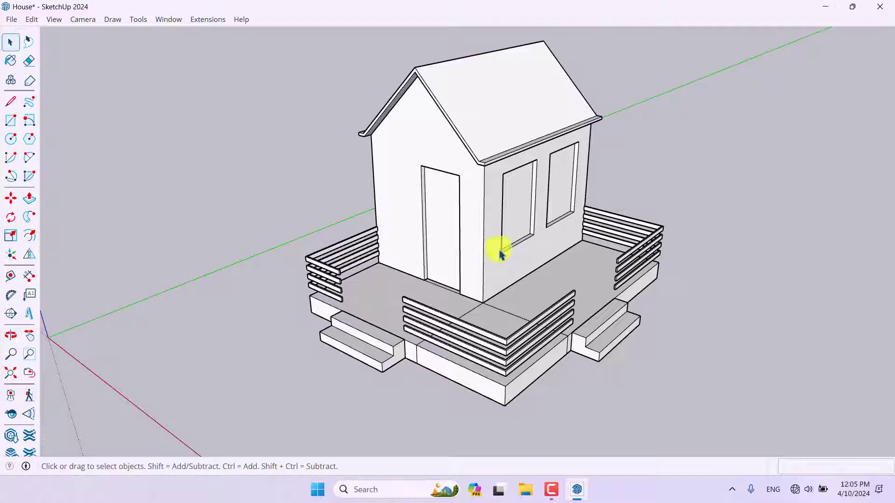